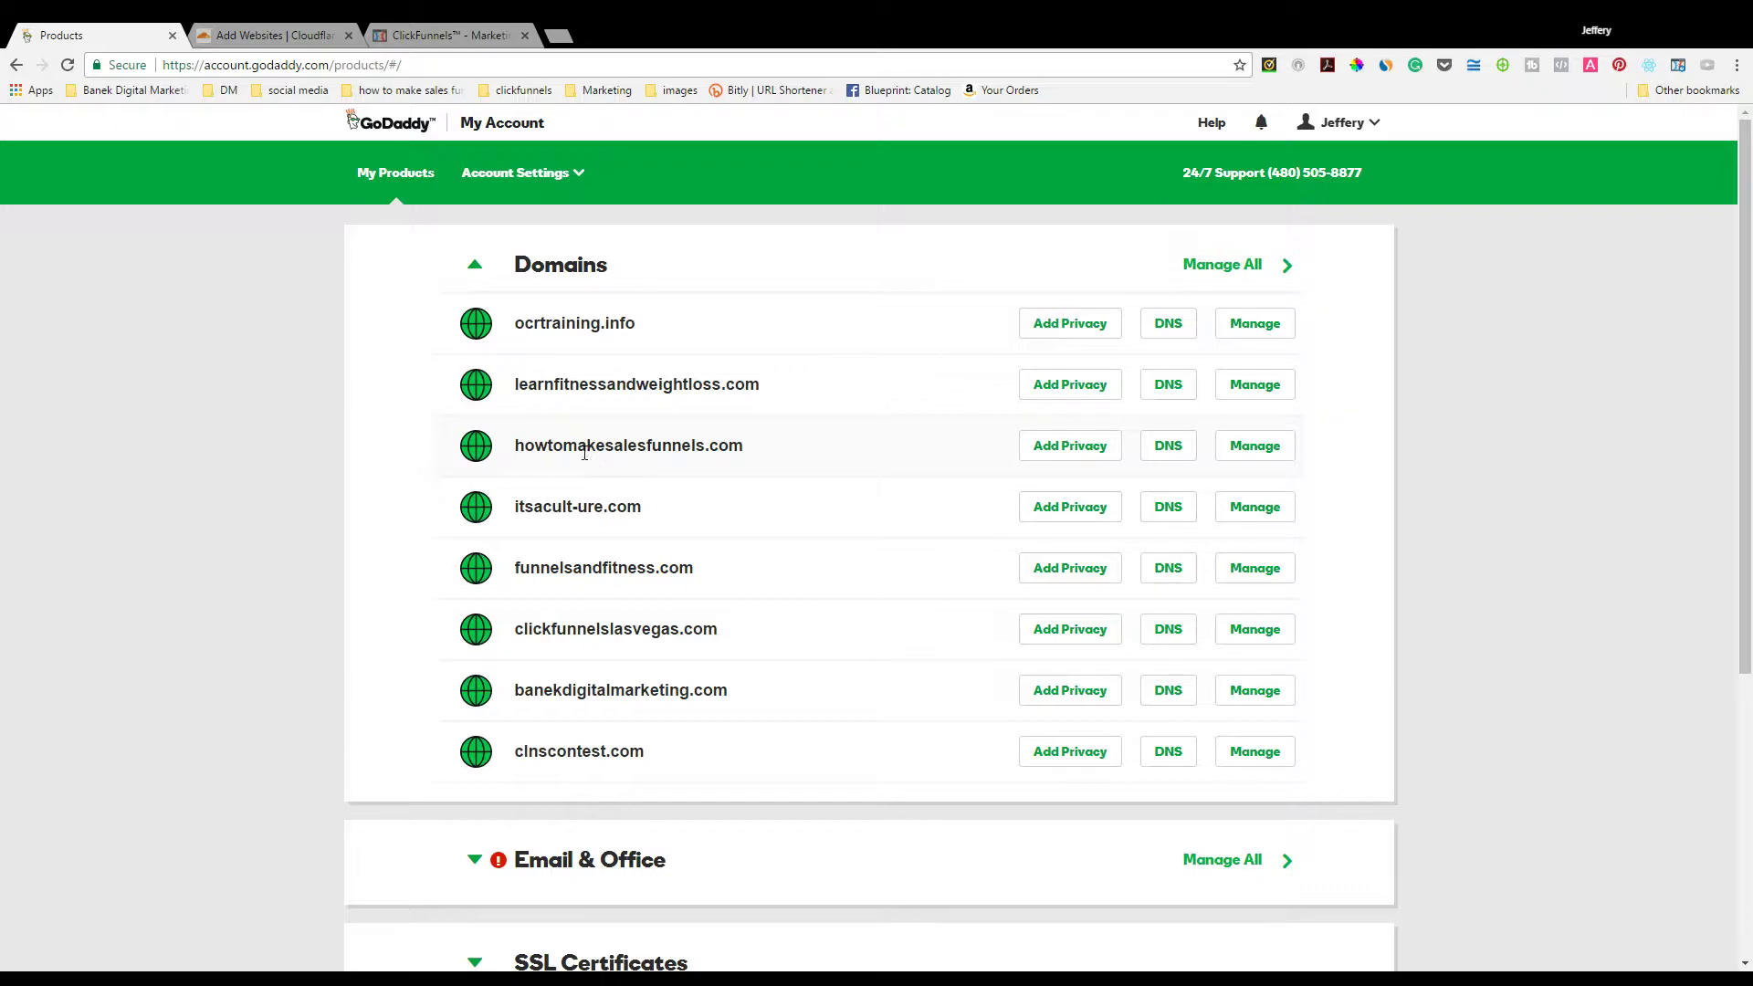
# Step: Switch from GoDaddy's Products page to the 'Add Websites | Cloudflare' tab
pyautogui.click(255, 36)
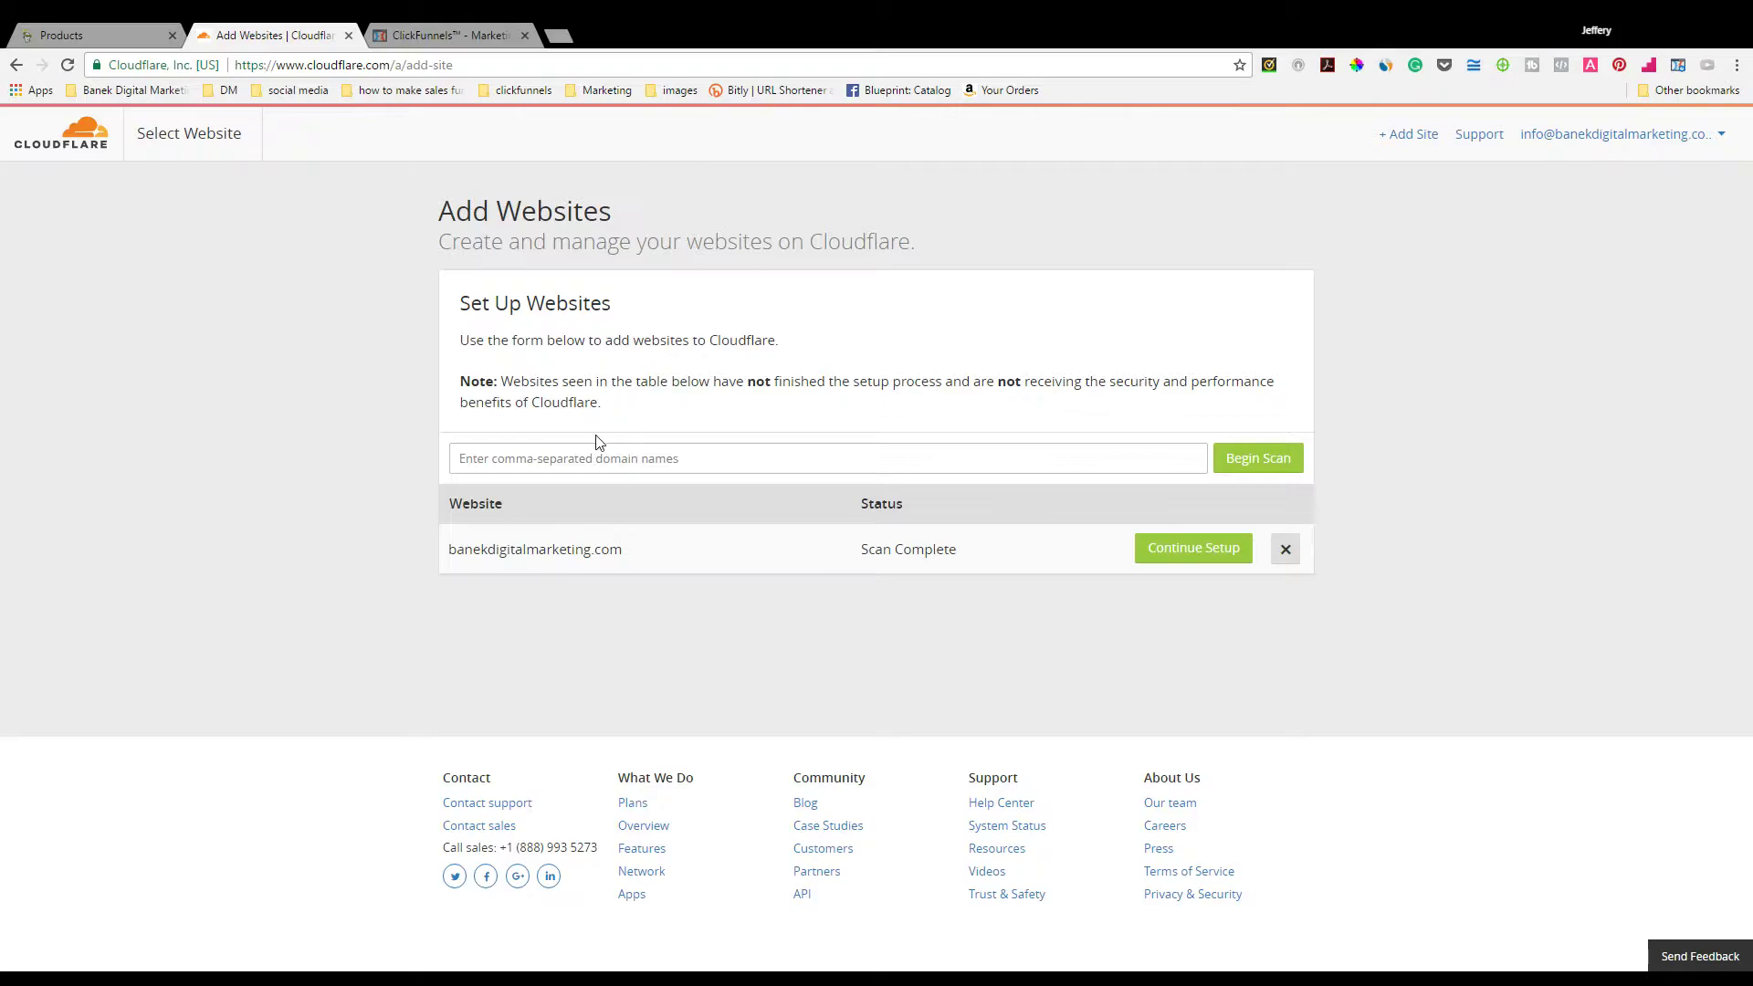
# Step: Copy funnelsandfitness.com from GoDaddy into Cloudflare's domain field and begin the scan
pyautogui.click(585, 457)
pyautogui.click(155, 36)
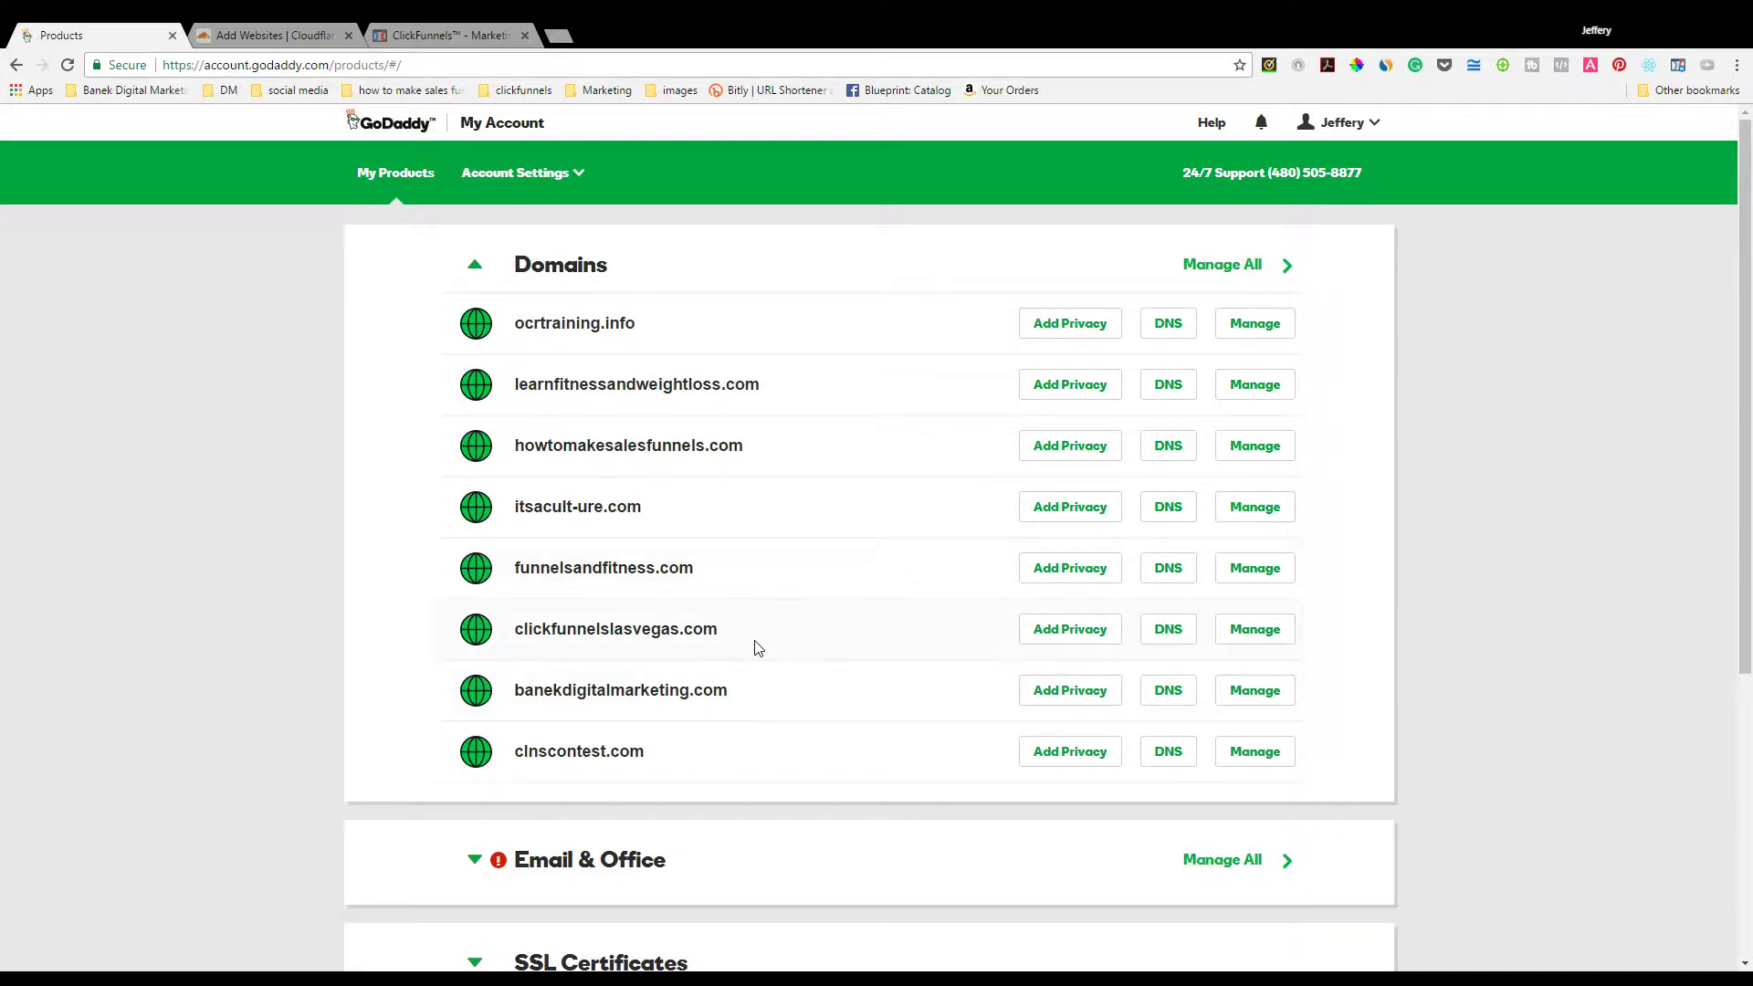
pyautogui.moveTo(722, 568); pyautogui.dragTo(524, 566)
pyautogui.hotkey('ctrl', 'c')
pyautogui.click(311, 35)
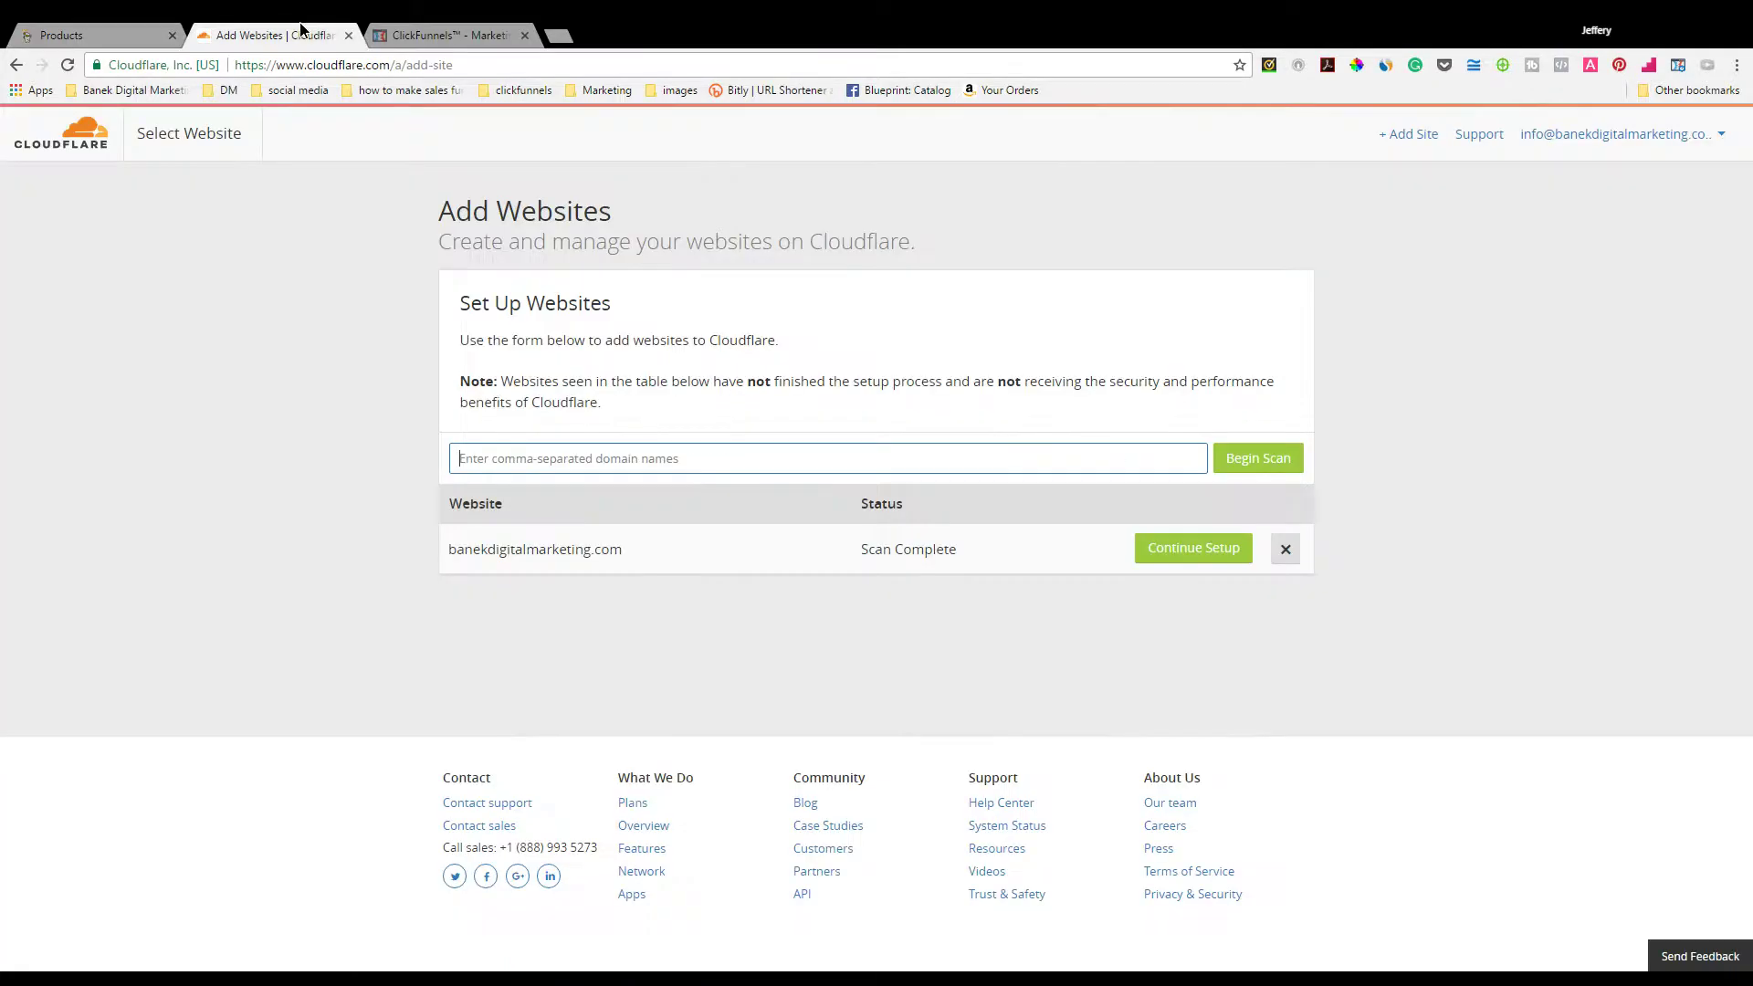
pyautogui.click(602, 460)
pyautogui.hotkey('ctrl', 'v')
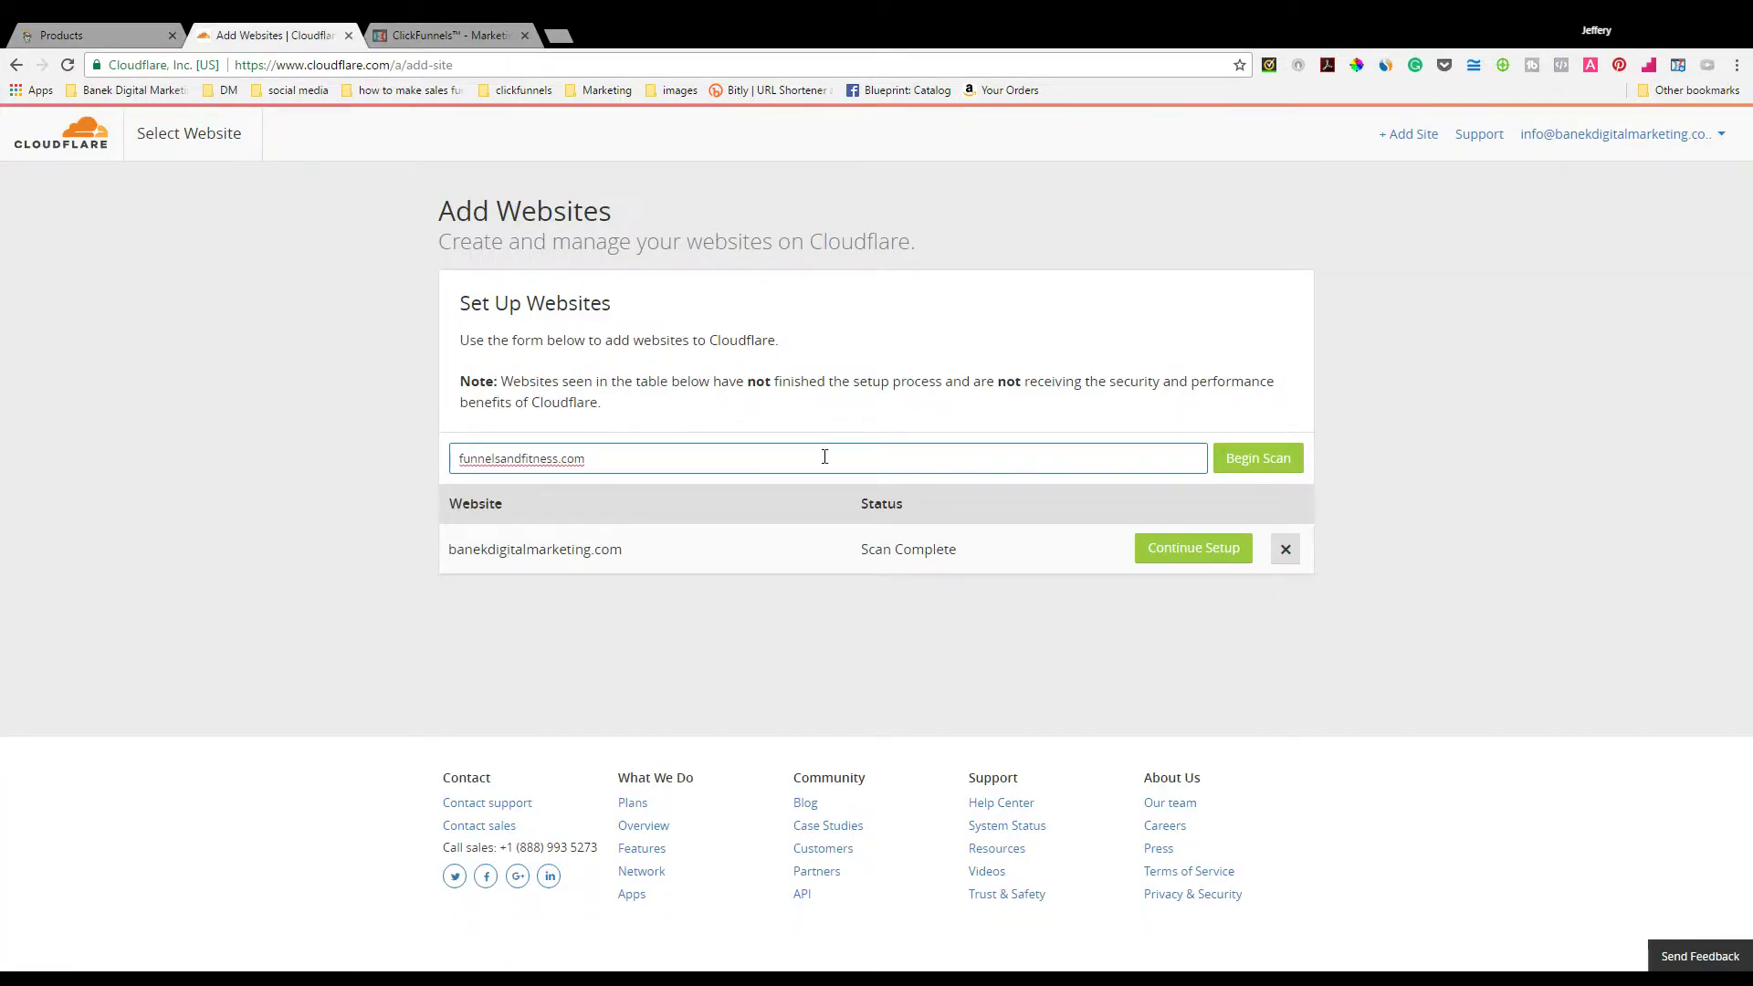
pyautogui.click(1257, 459)
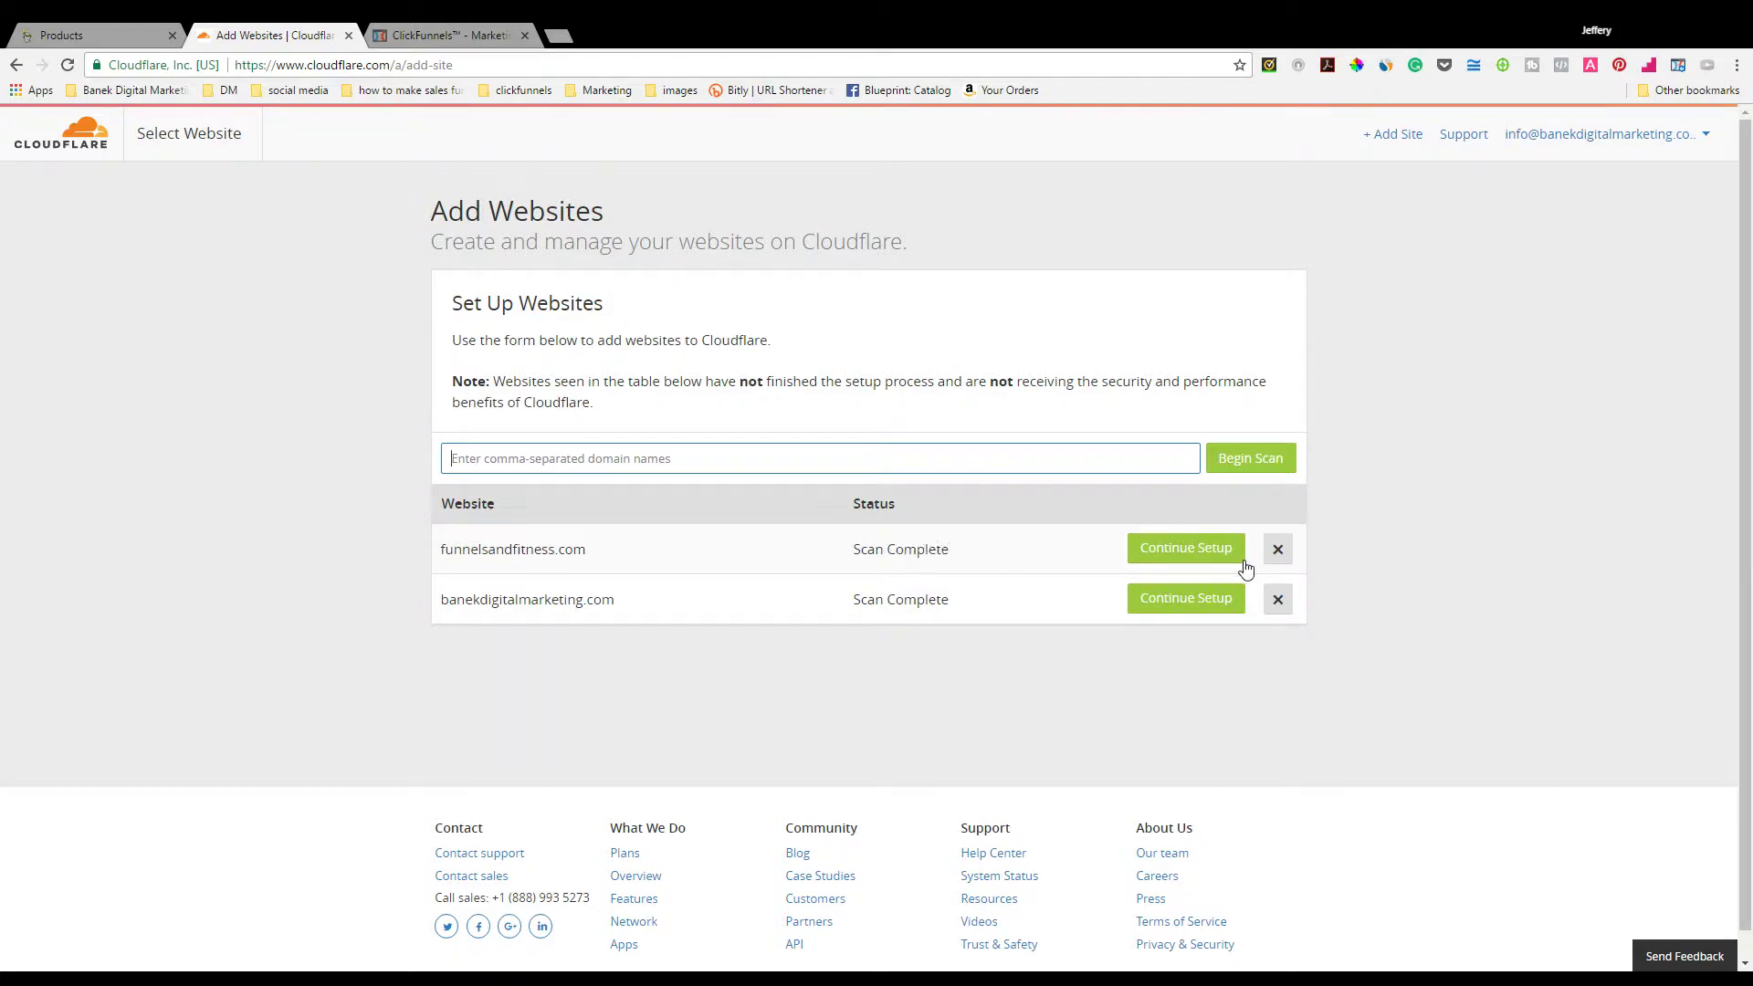
# Step: Continue setup and delete the root A record and the www CNAME record
pyautogui.click(1189, 553)
pyautogui.scroll(-3, 1462, 493)
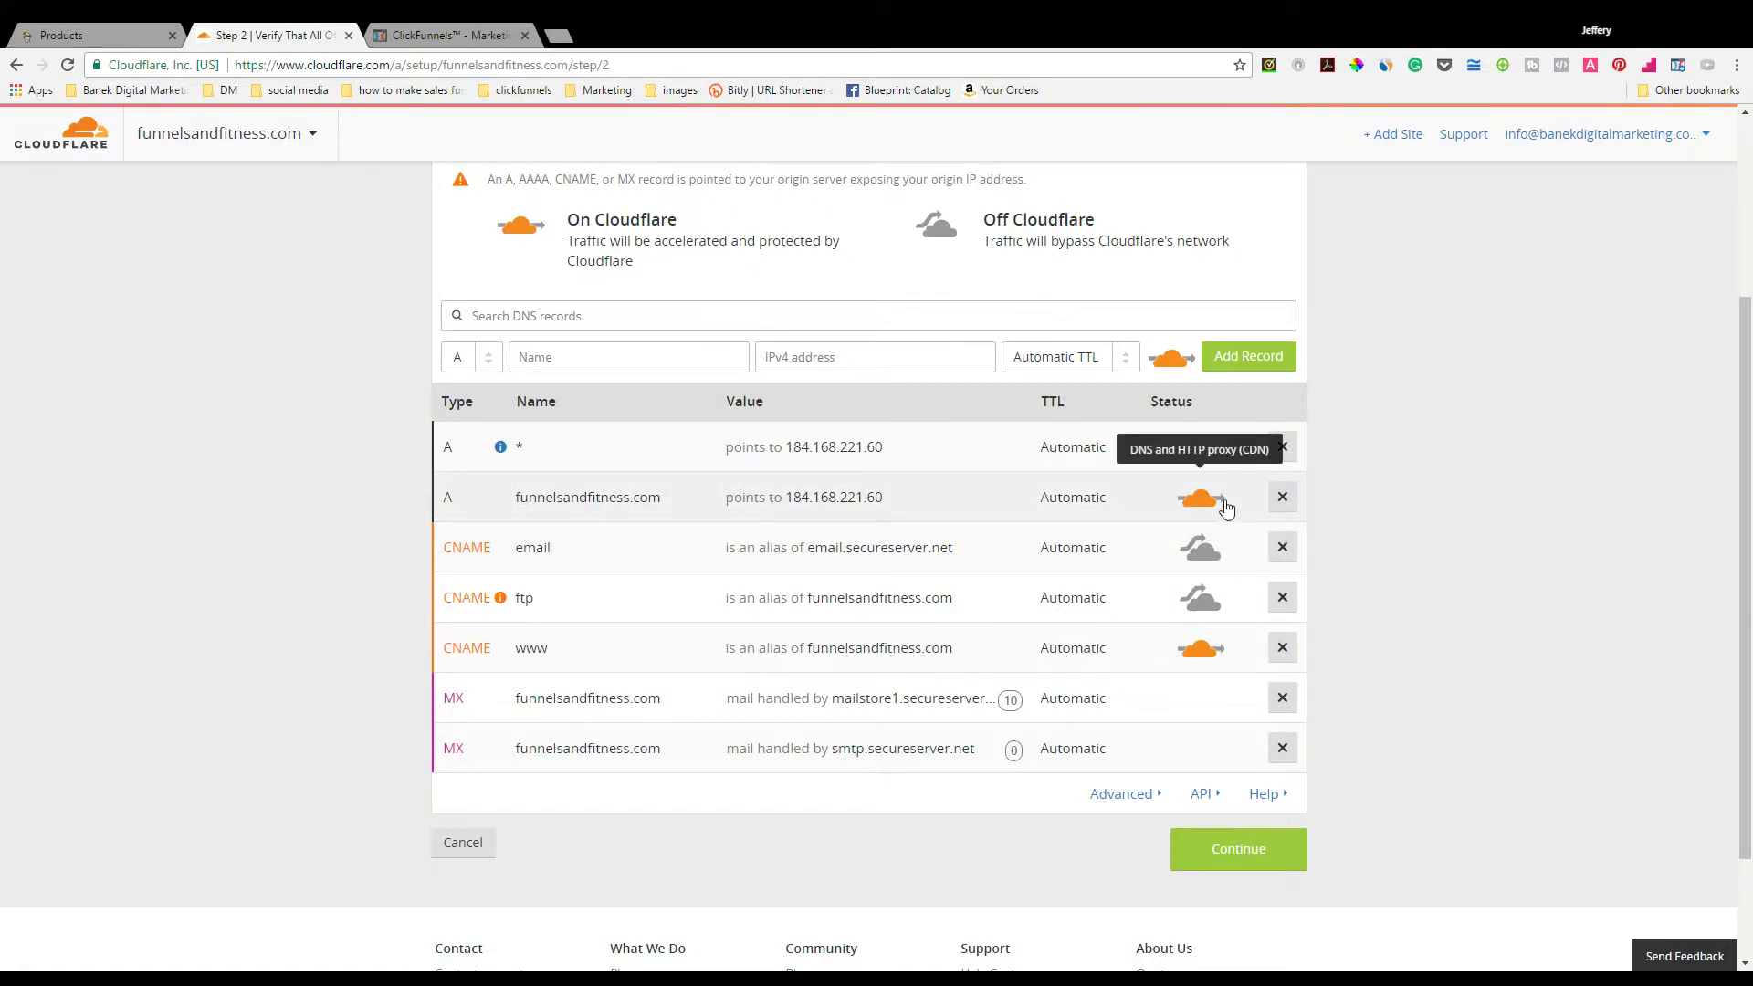
pyautogui.click(1283, 498)
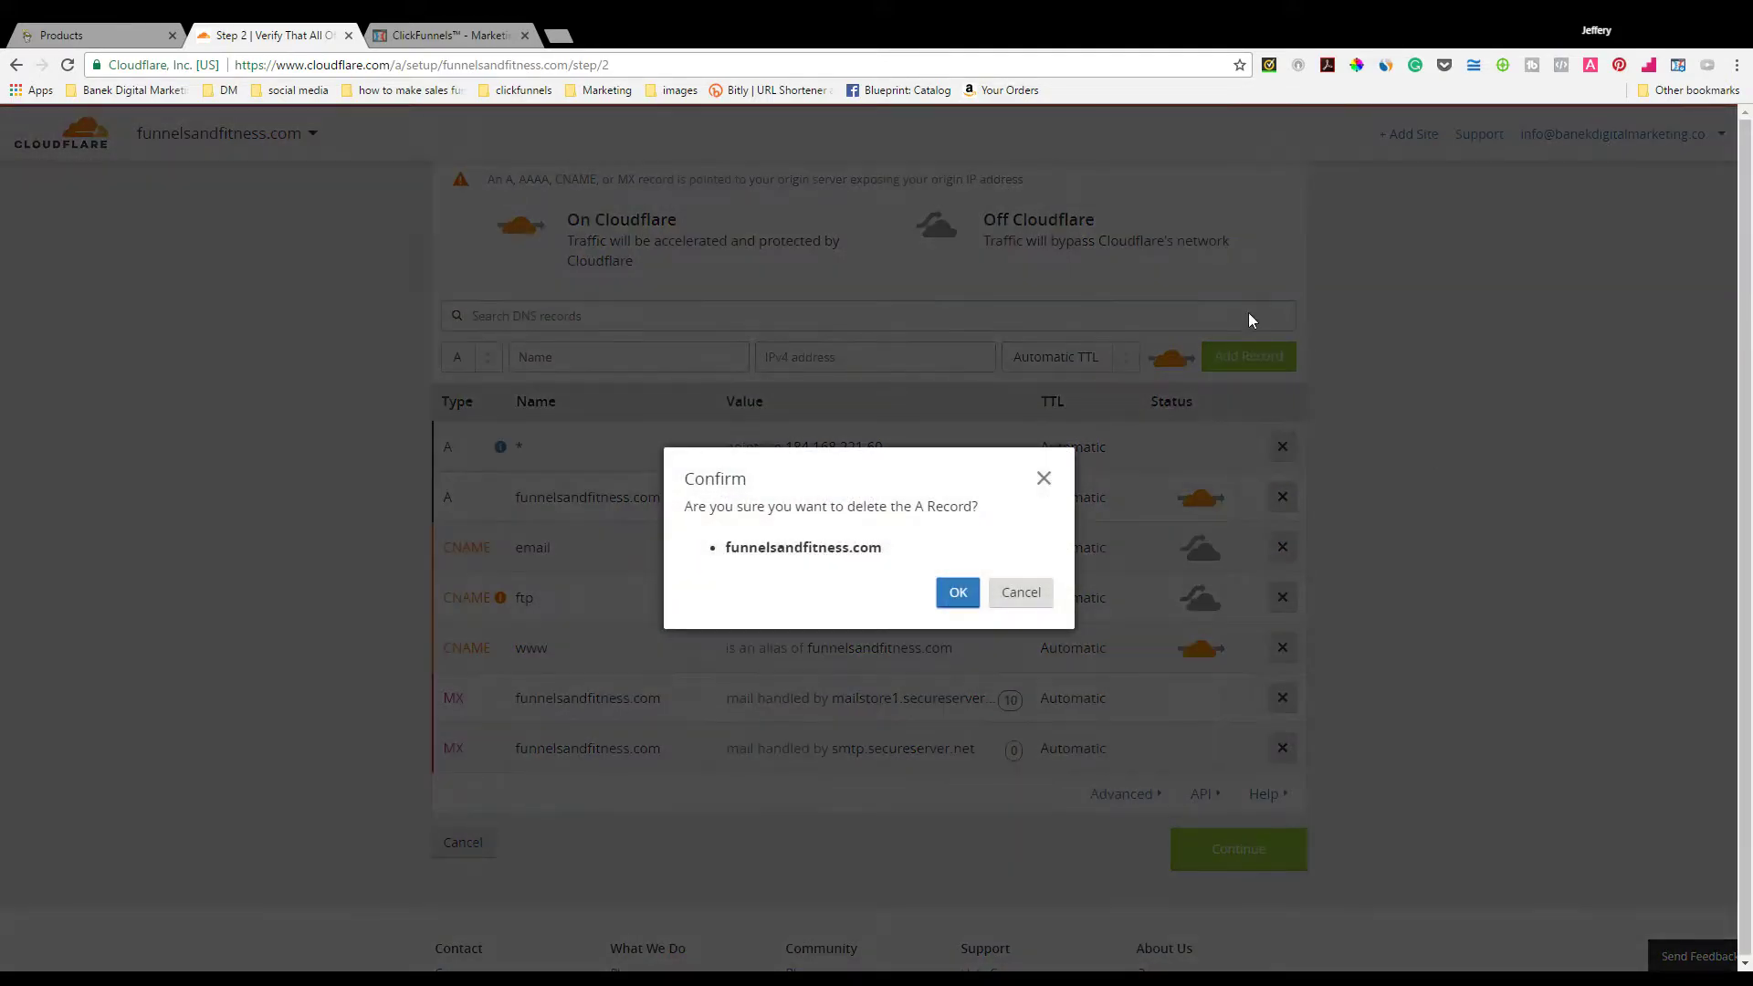
pyautogui.click(955, 592)
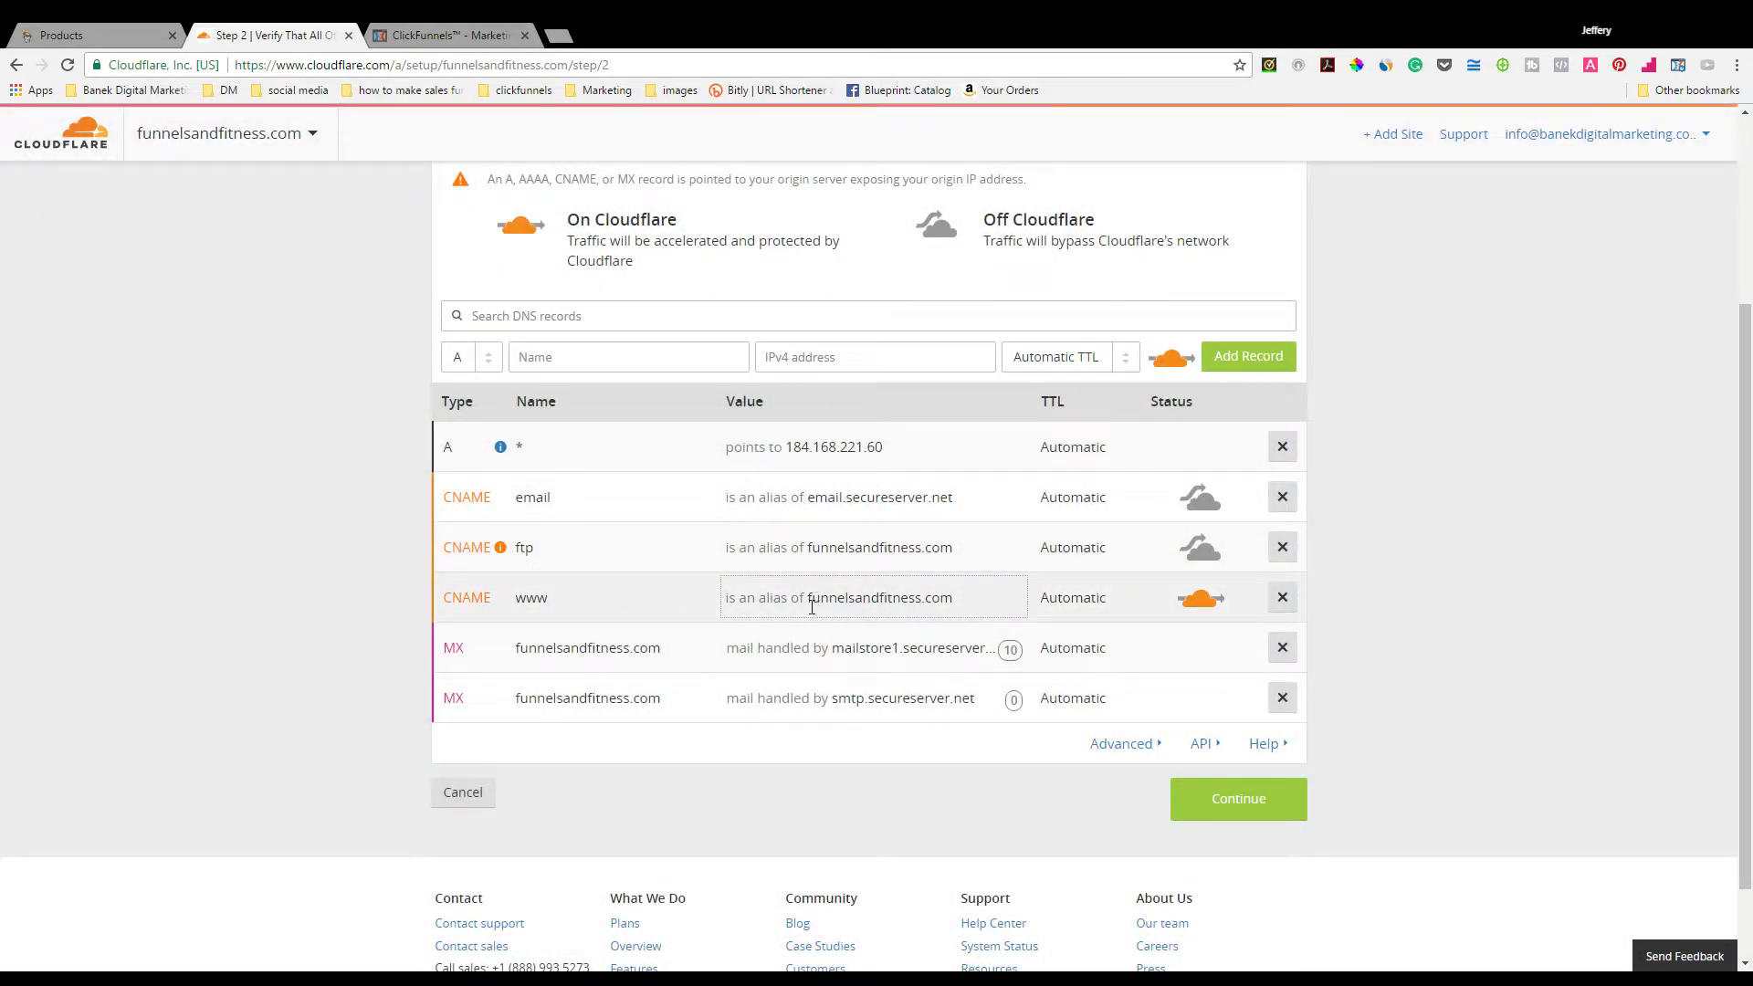
pyautogui.click(1284, 597)
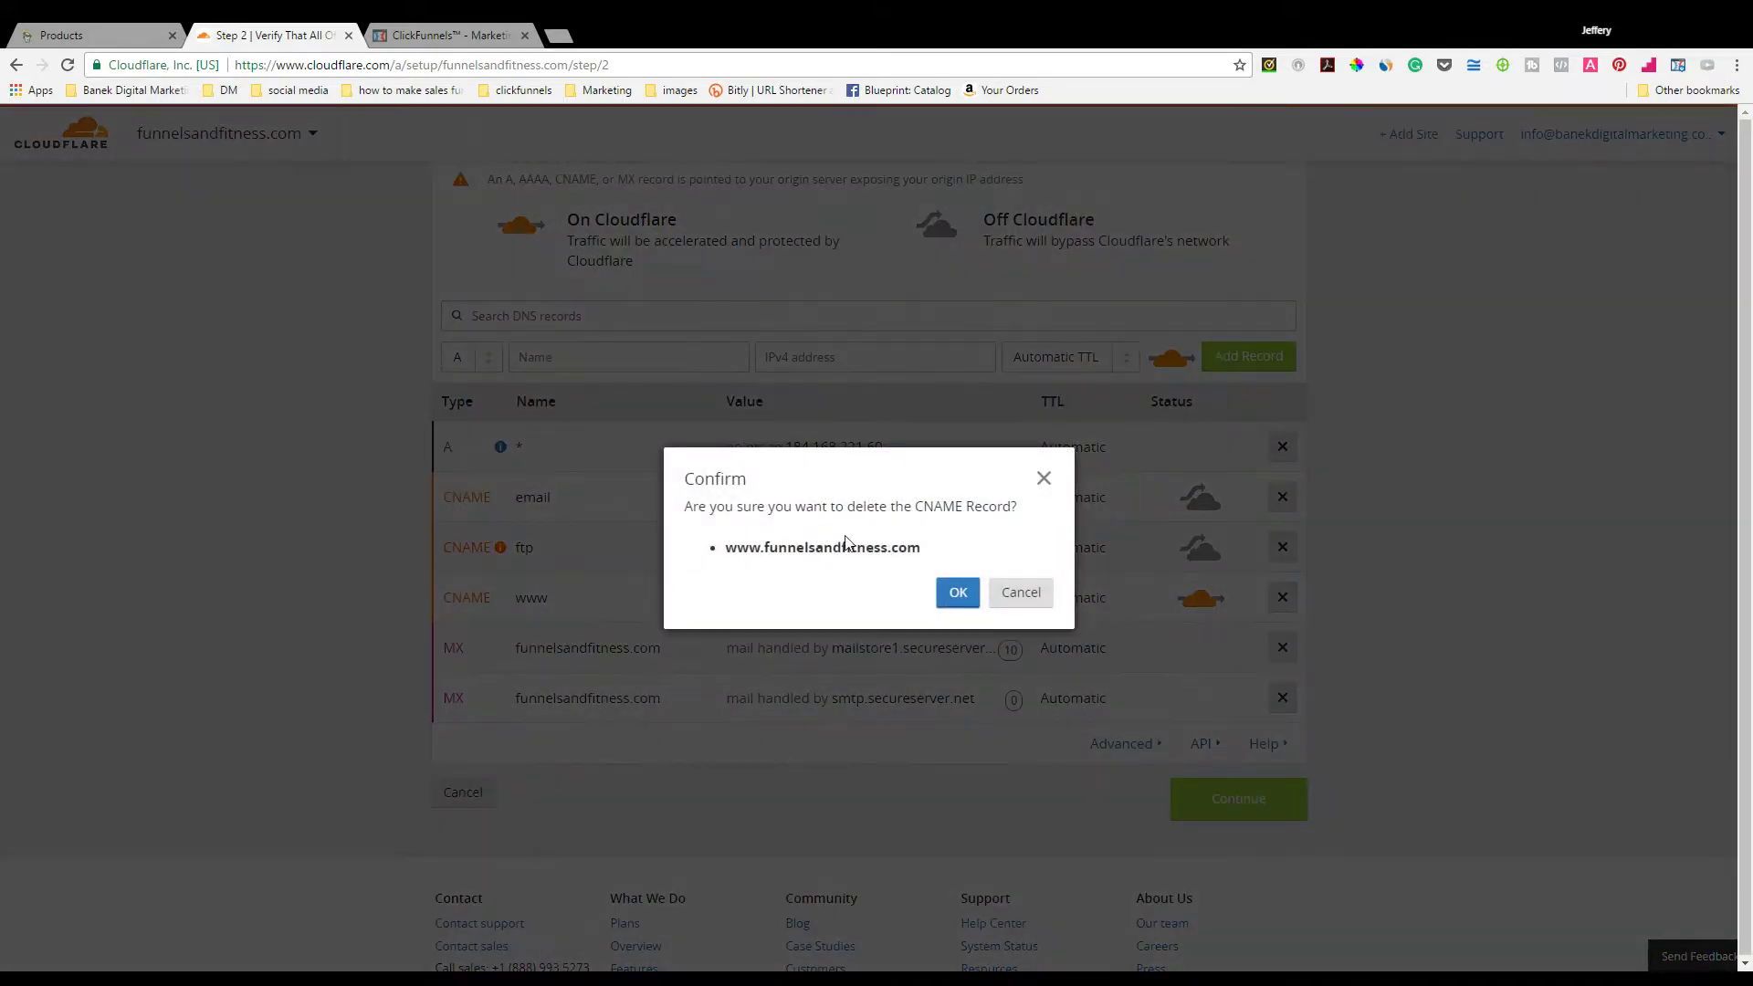
pyautogui.click(974, 604)
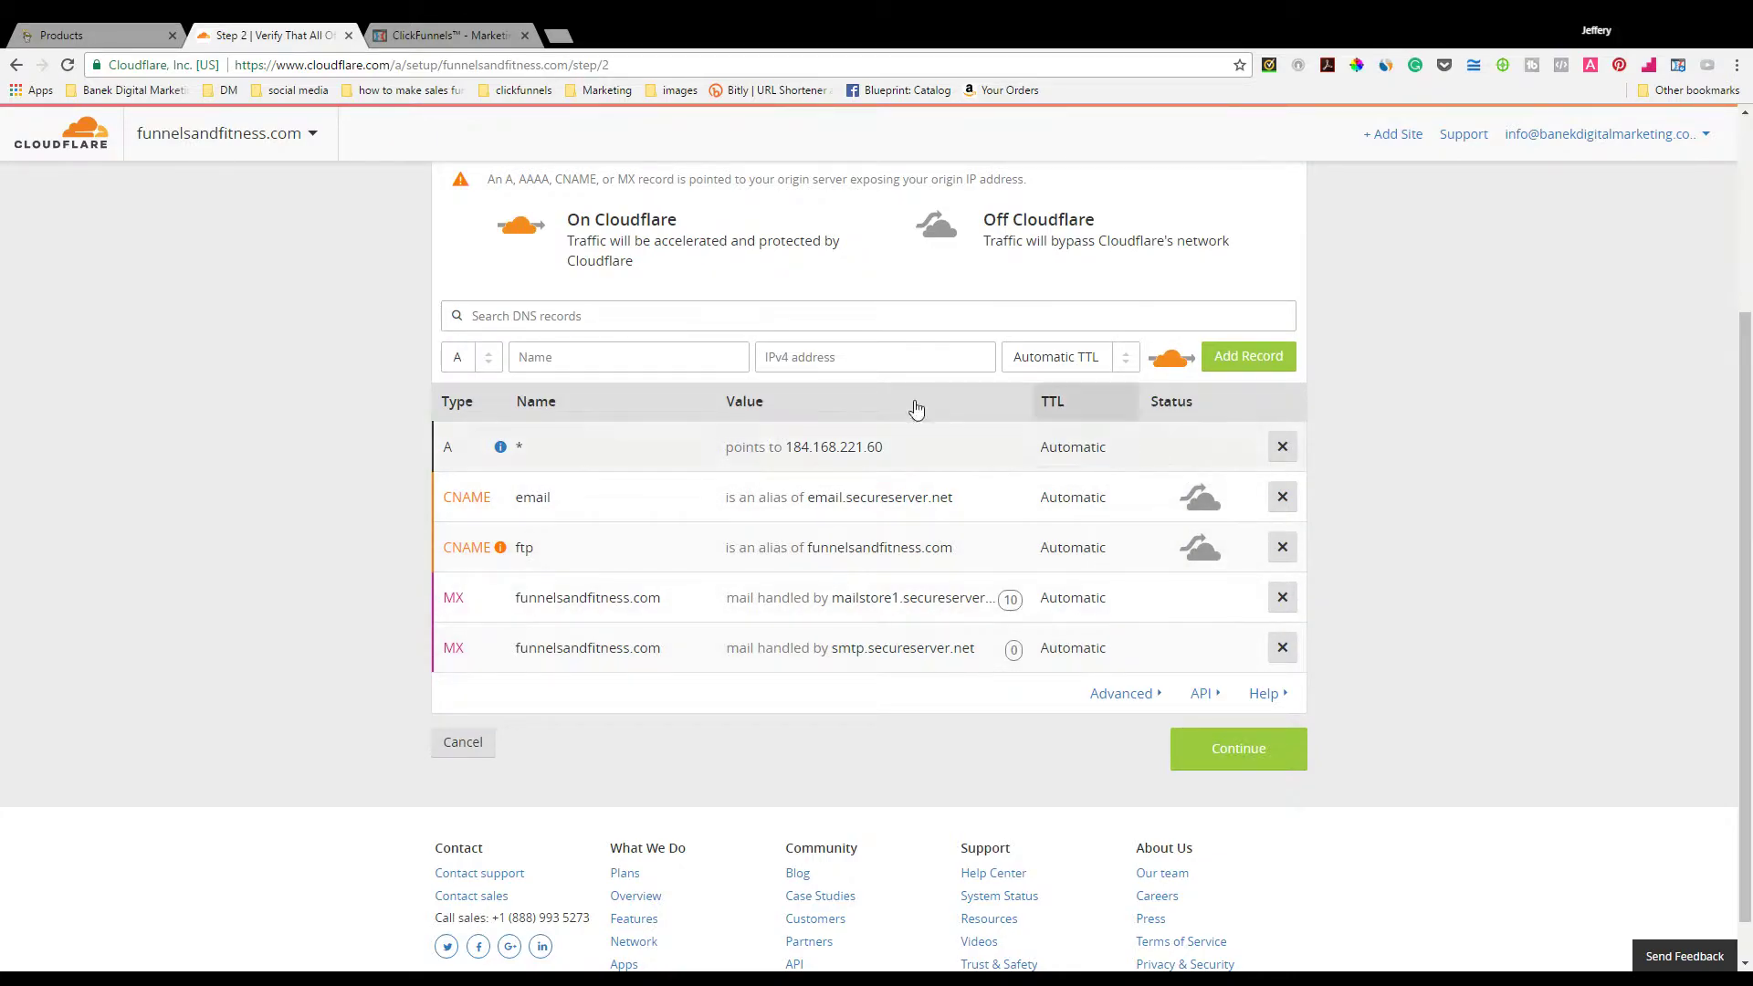
# Step: Add a root CNAME record (@) pointing to target.clickfunnels.com
pyautogui.click(490, 363)
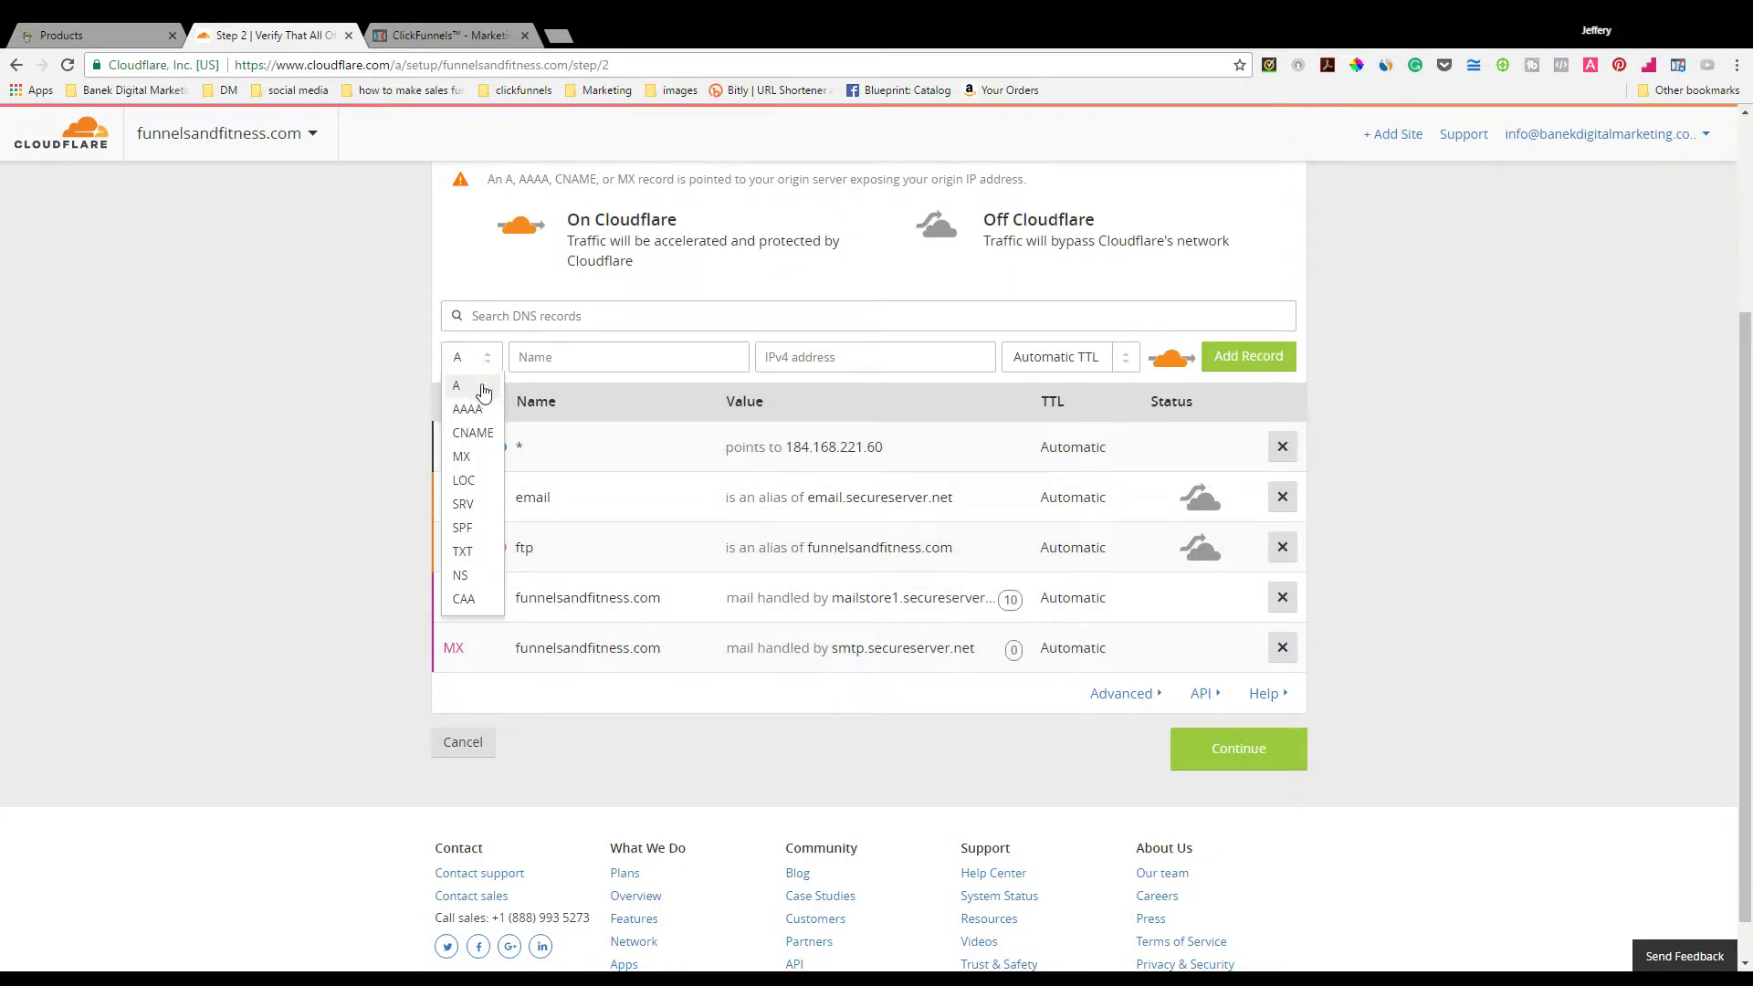
pyautogui.click(469, 432)
pyautogui.click(560, 356)
pyautogui.write('@')
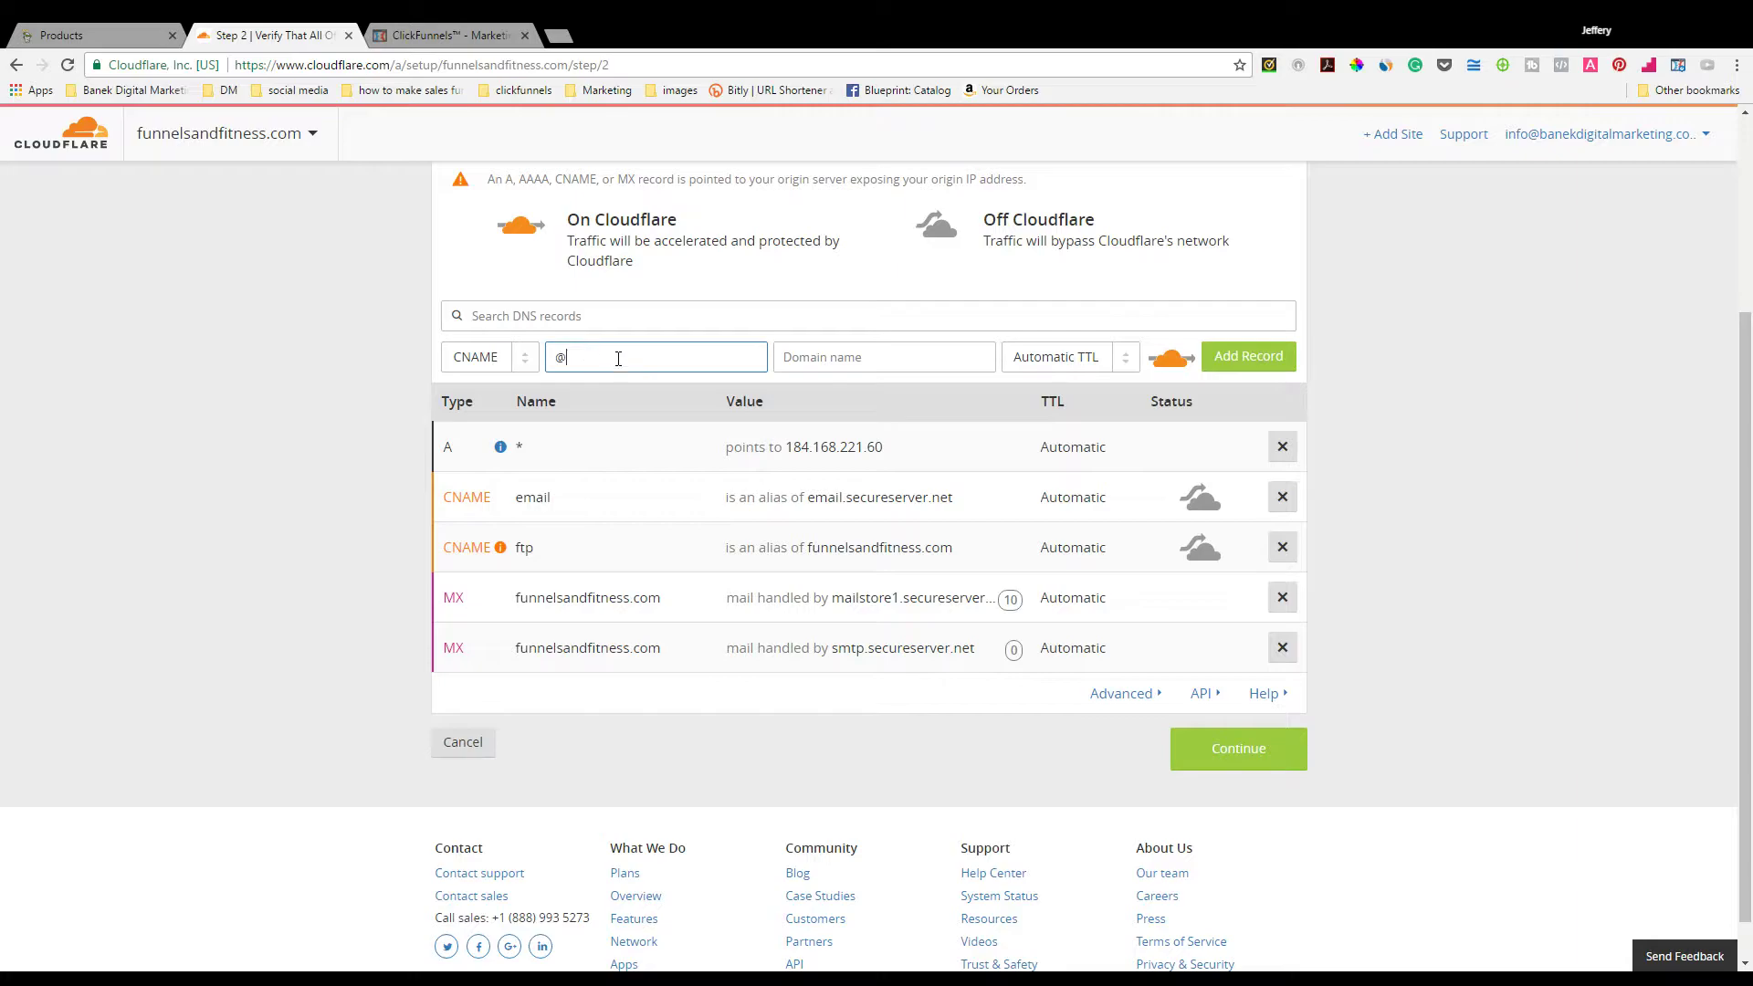
pyautogui.click(818, 357)
pyautogui.write('targetc')
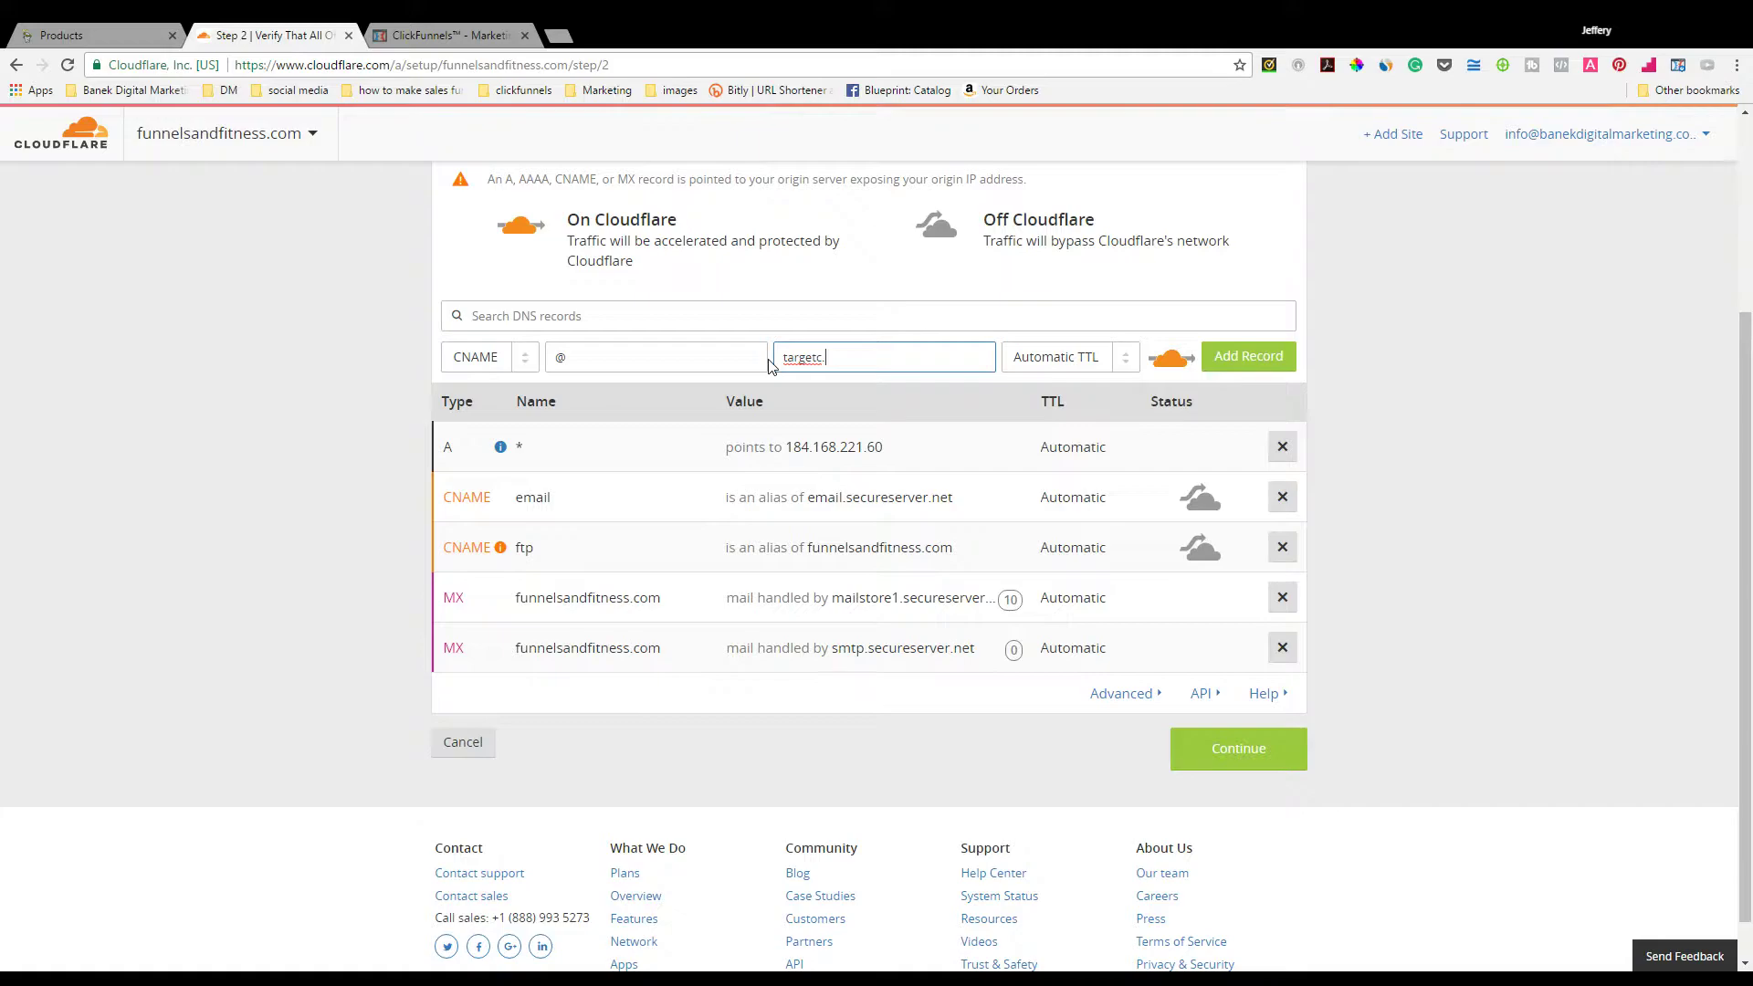
pyautogui.press('BackSpace')
pyautogui.write('.clickfunnels.com')
pyautogui.click(1235, 361)
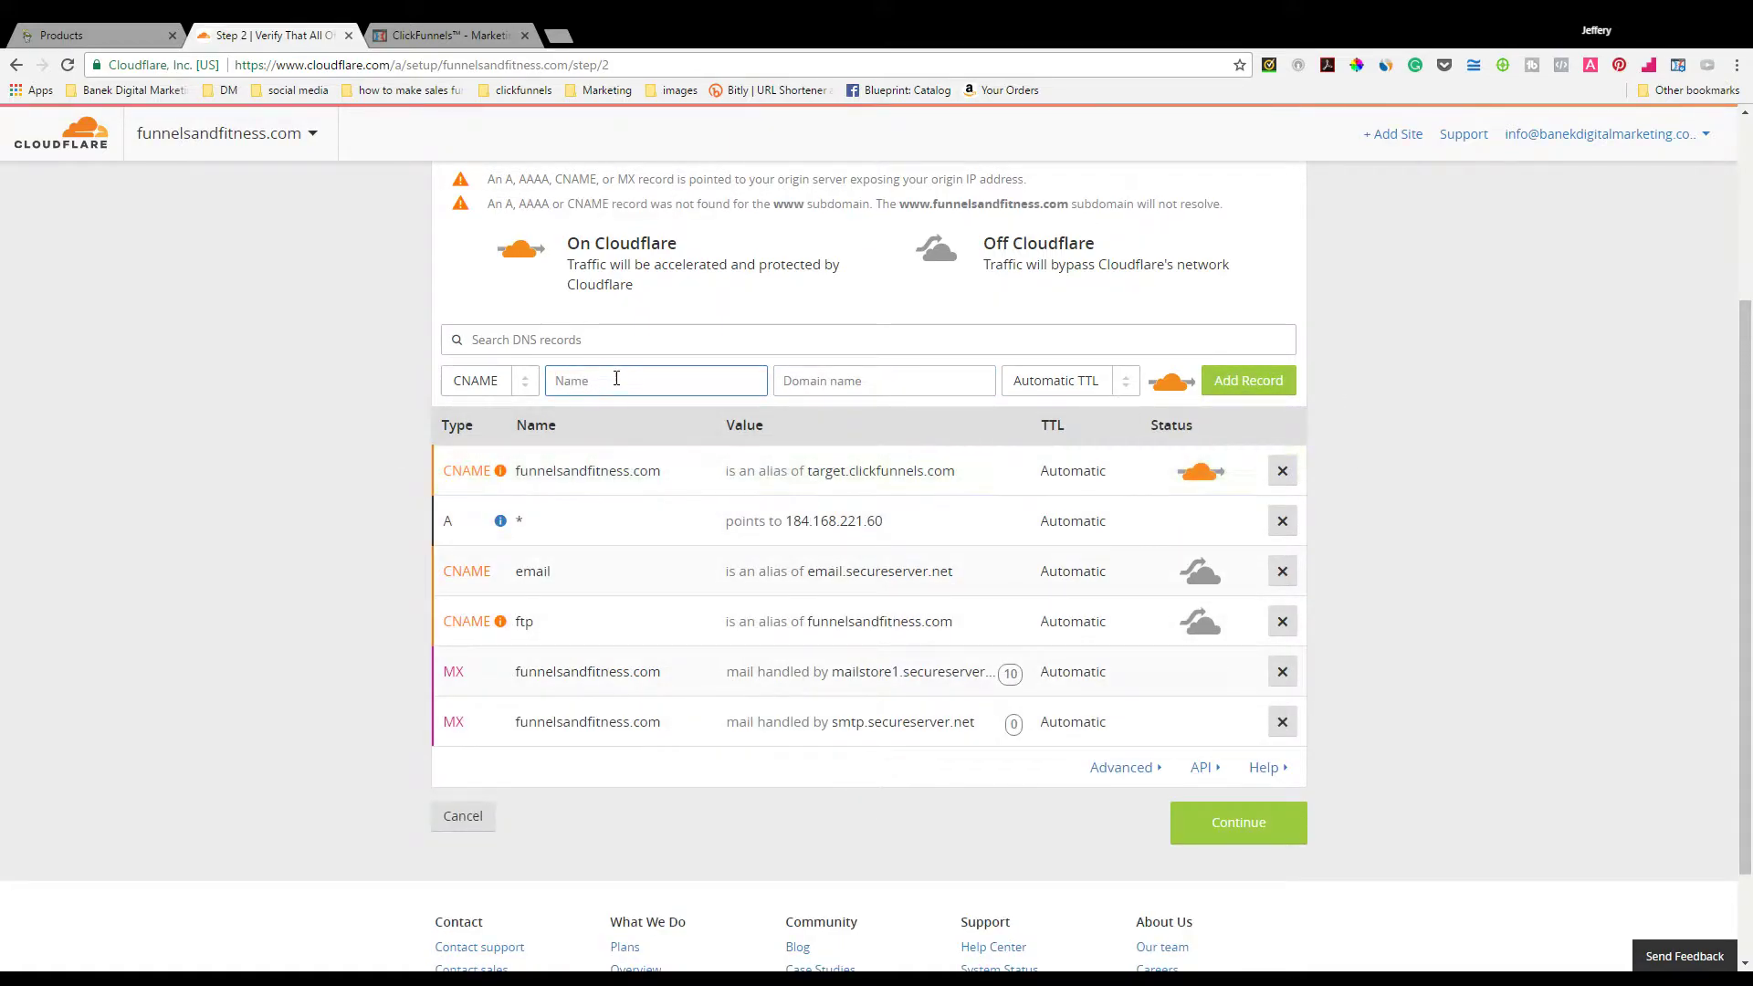
# Step: Add a www CNAME to target.clickfunnels.com and continue to plan selection
pyautogui.write('www')
pyautogui.click(895, 375)
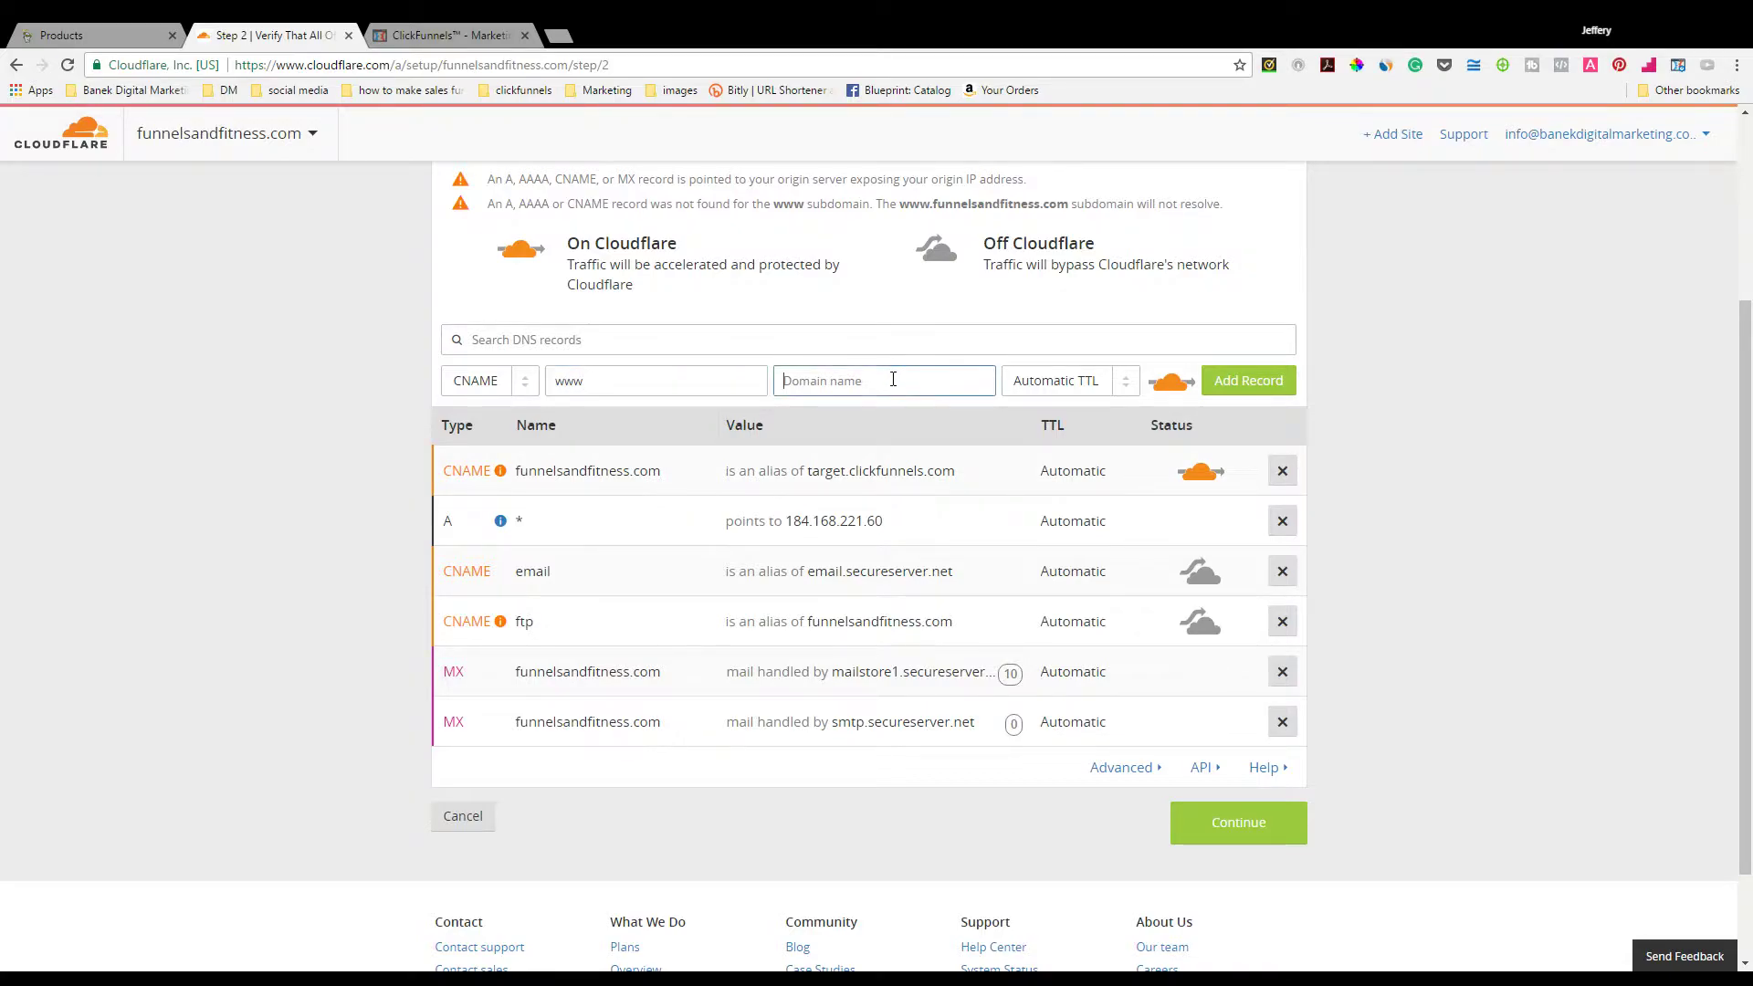
pyautogui.write('target.clickfunnels.com')
pyautogui.click(1231, 385)
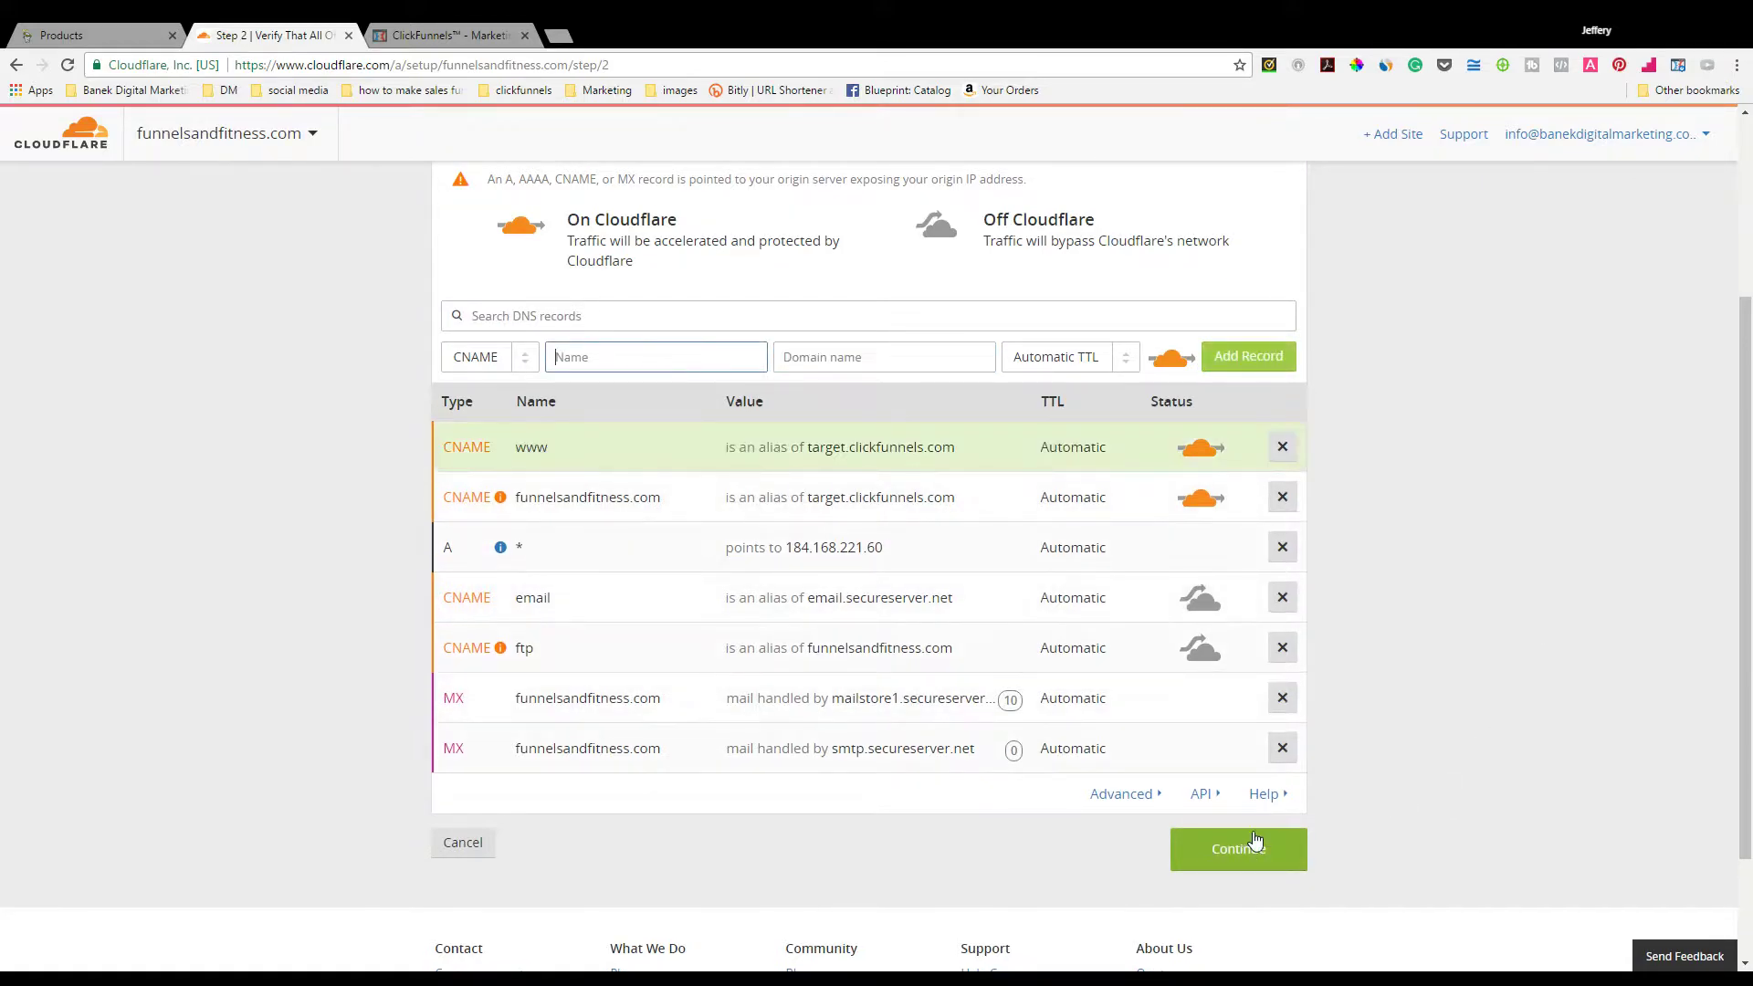
pyautogui.click(1279, 858)
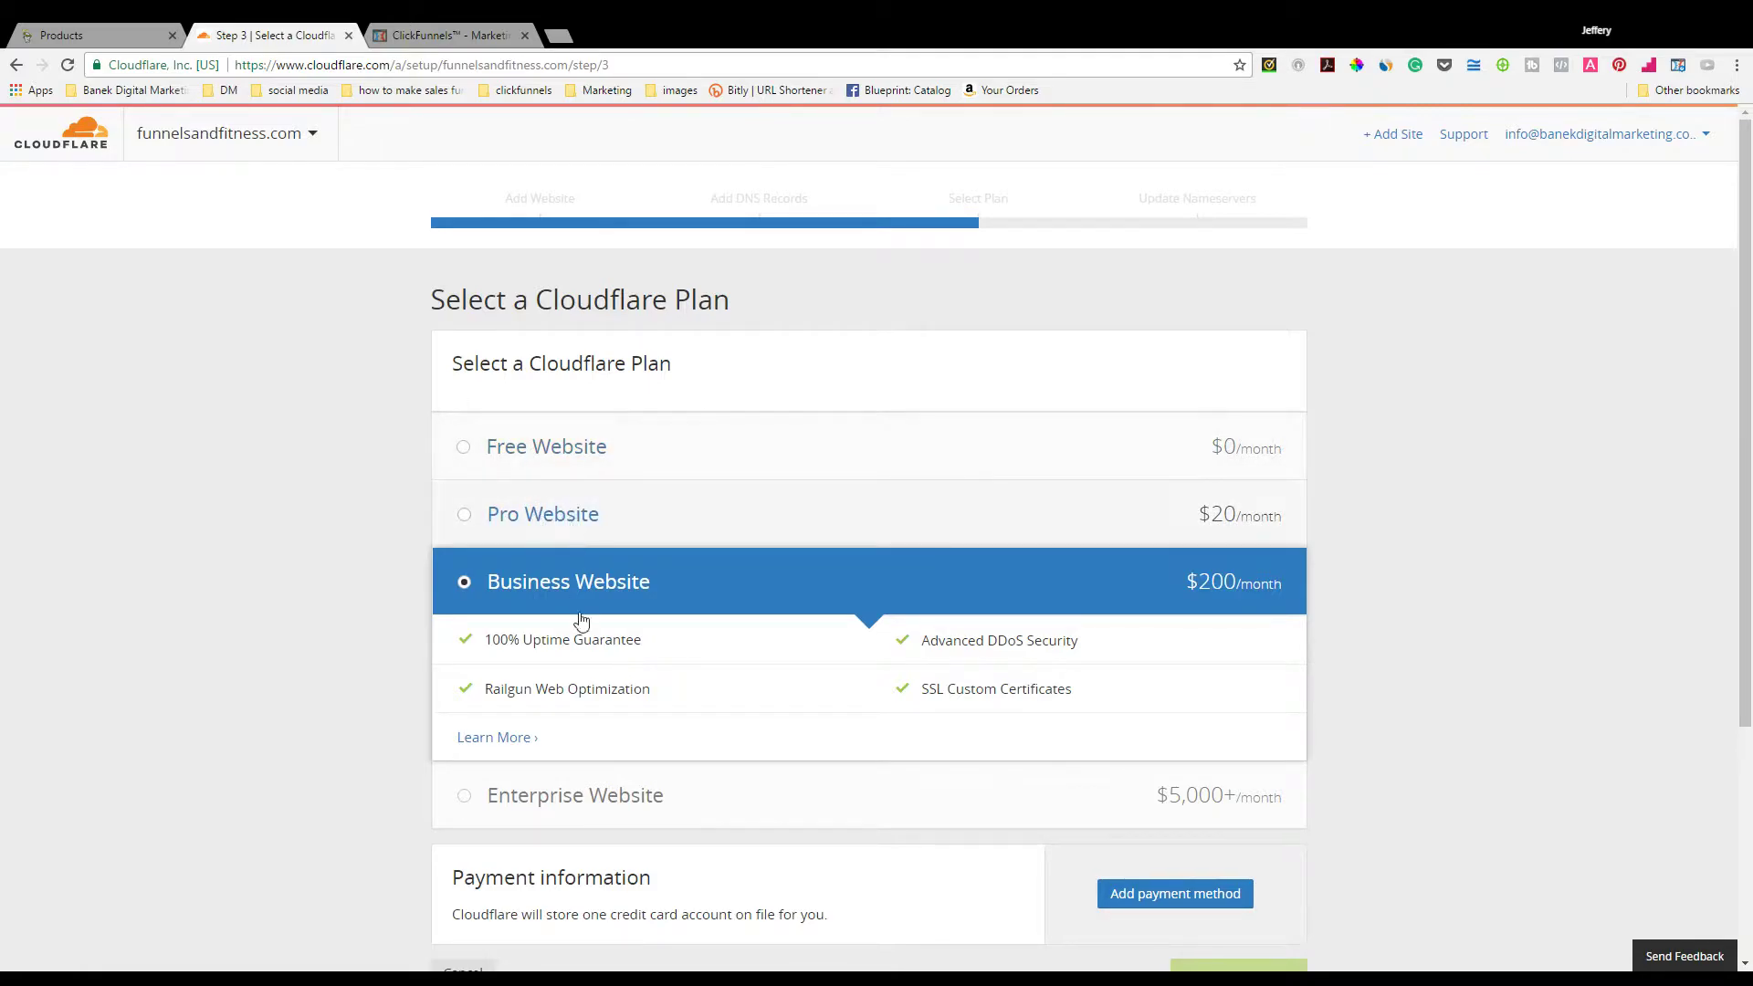
# Step: Choose the Free Website plan, continue to Change Your Nameservers, then go back to GoDaddy's domain list
pyautogui.click(562, 447)
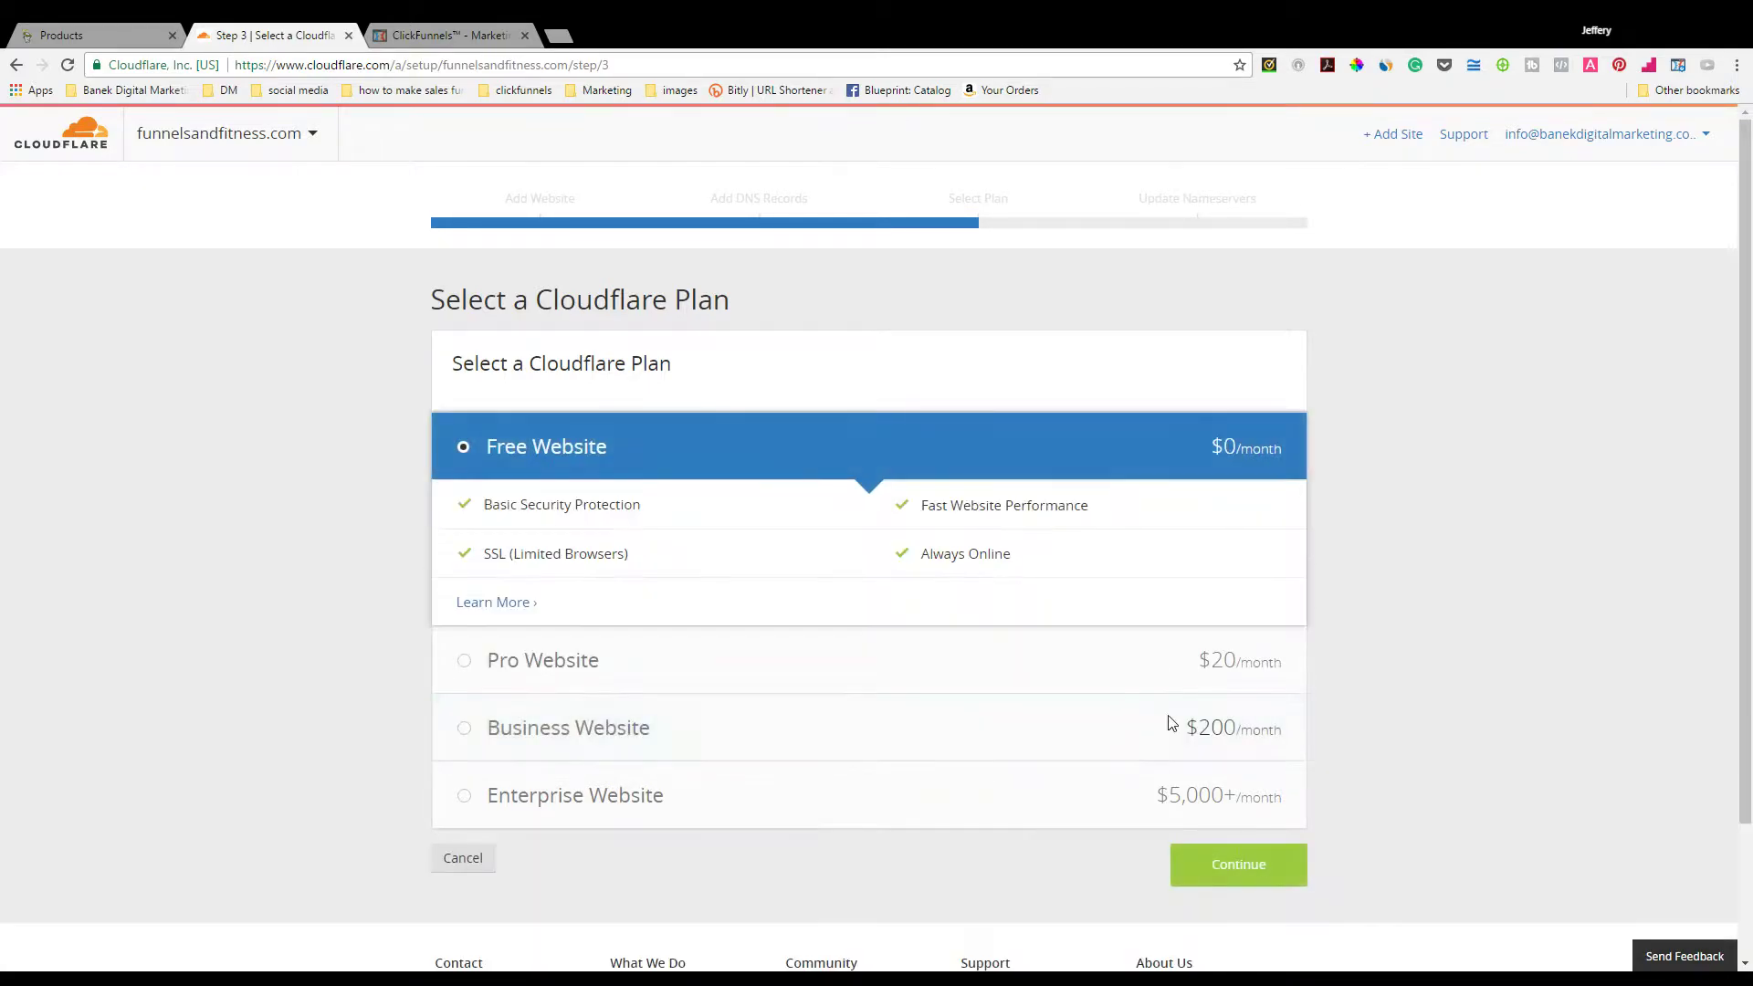
pyautogui.click(1225, 864)
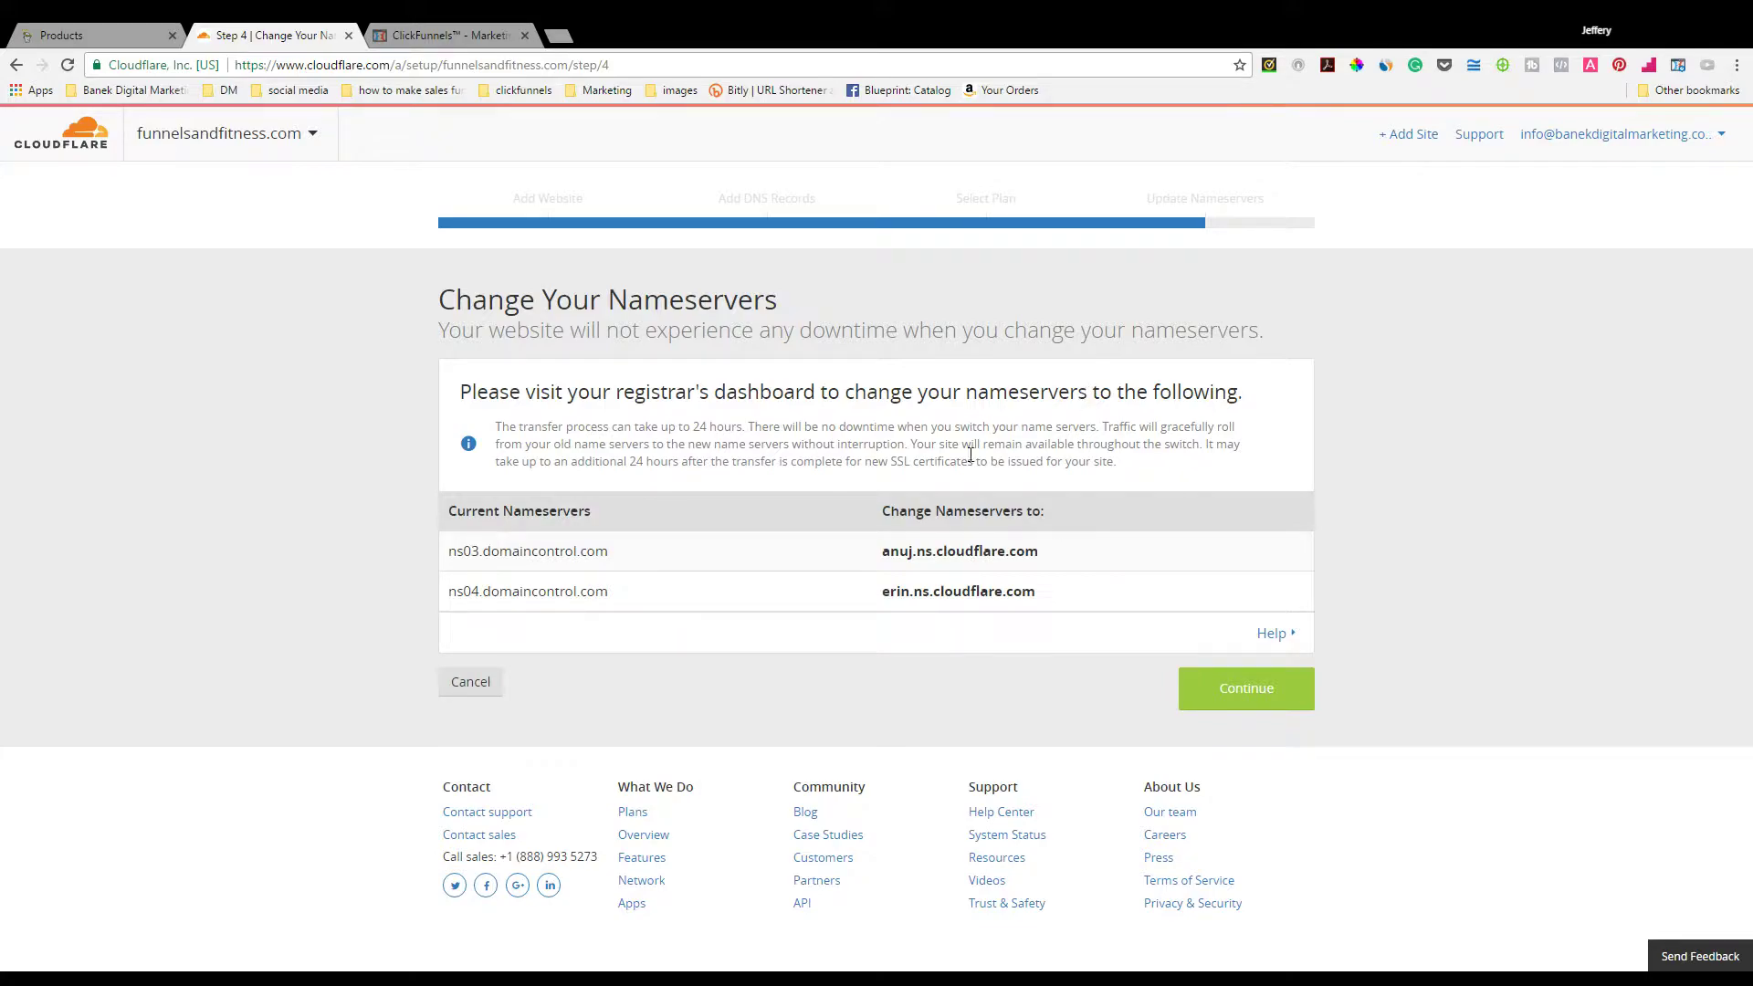
pyautogui.click(139, 27)
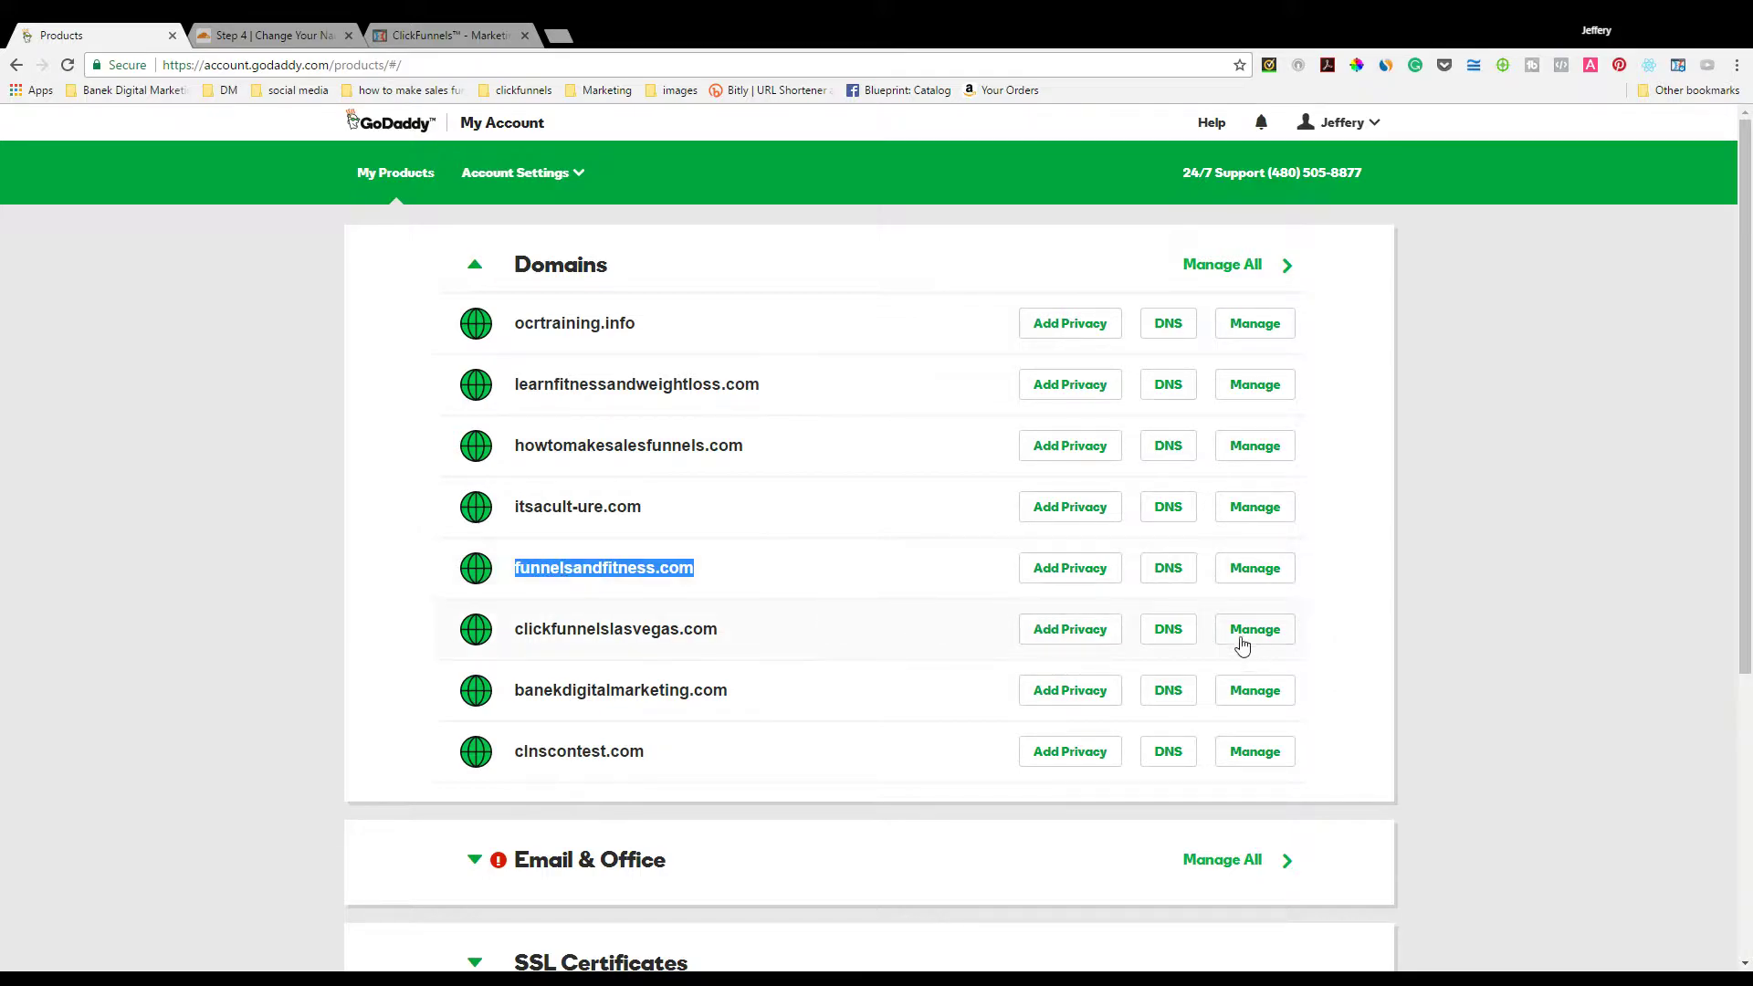
# Step: Open DNS management for funnelsandfitness.com and switch the nameservers to Custom
pyautogui.click(1166, 574)
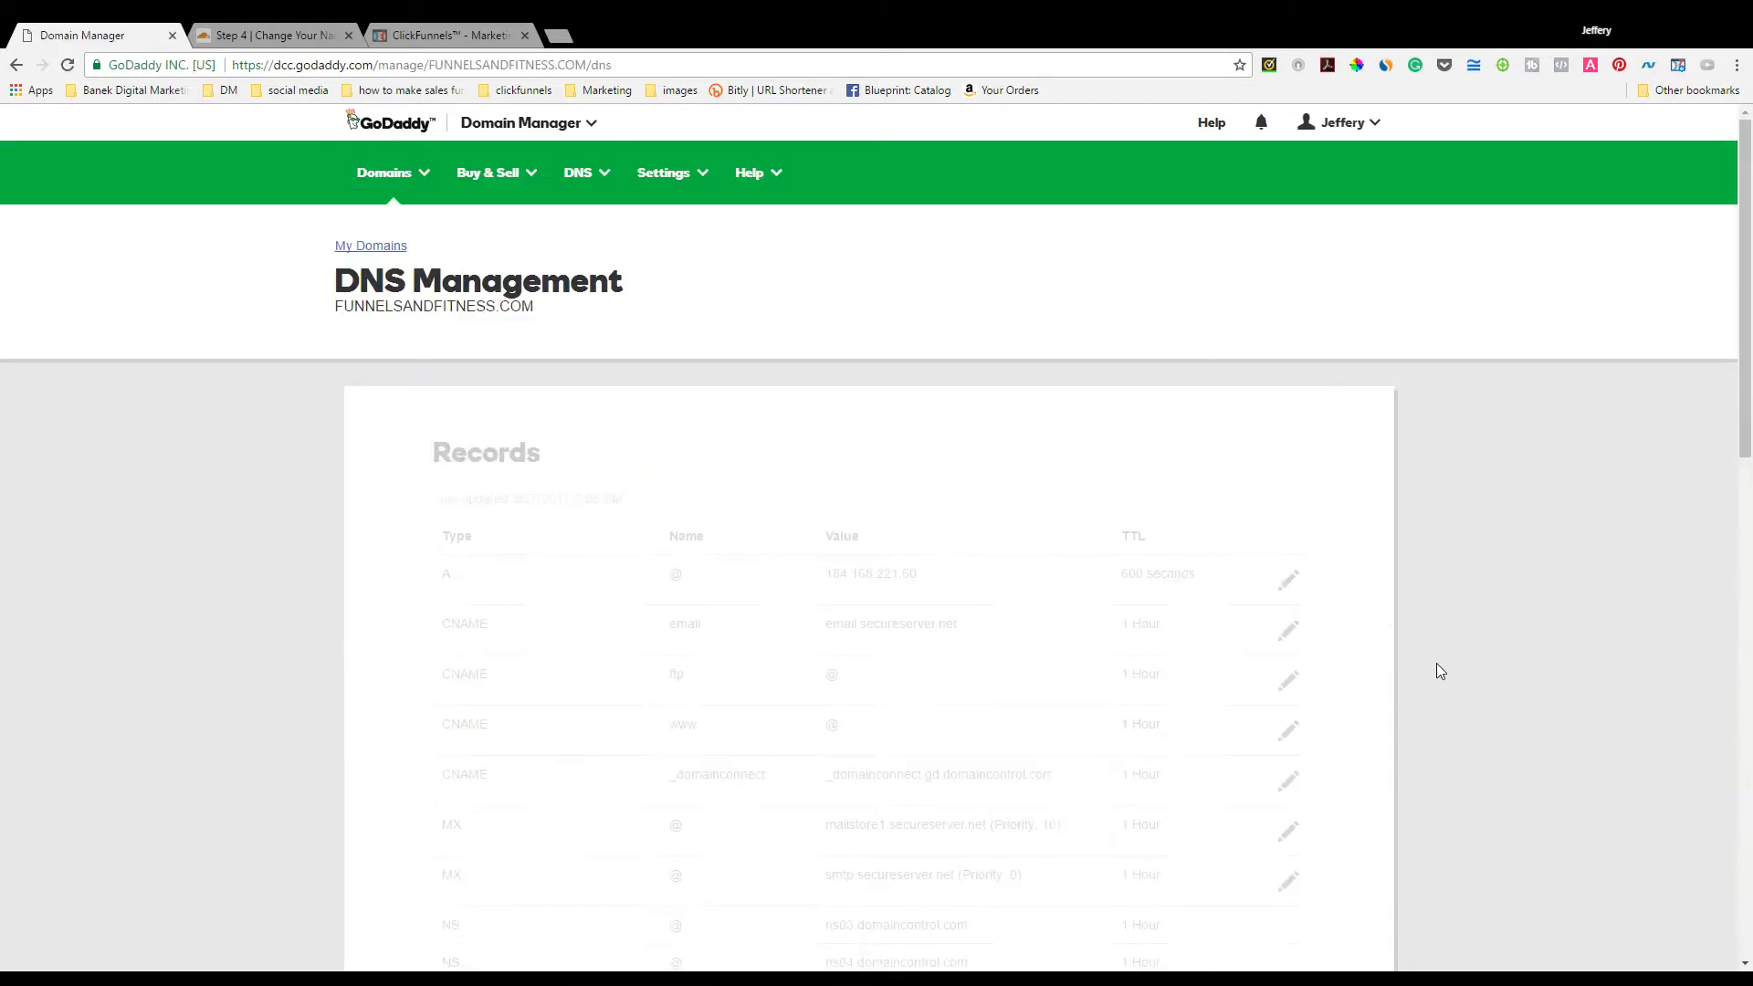
pyautogui.scroll(-7, 1438, 664)
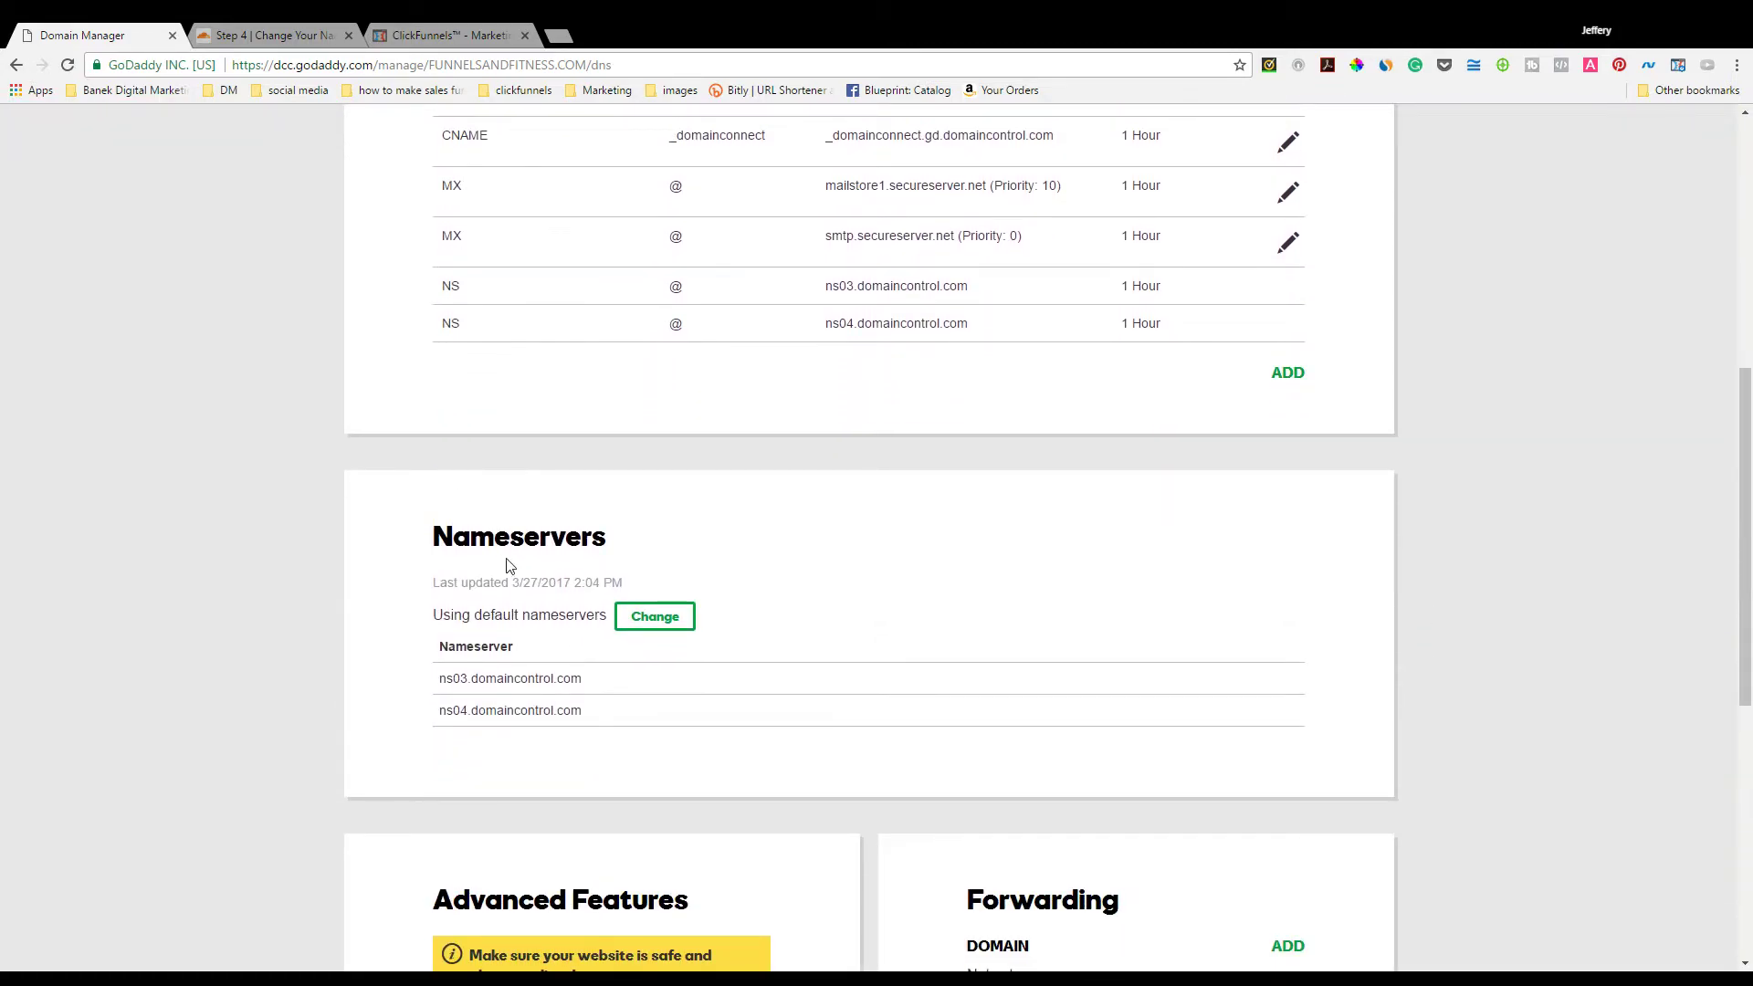
pyautogui.click(655, 617)
pyautogui.click(652, 651)
pyautogui.click(639, 709)
pyautogui.scroll(-3, 1283, 601)
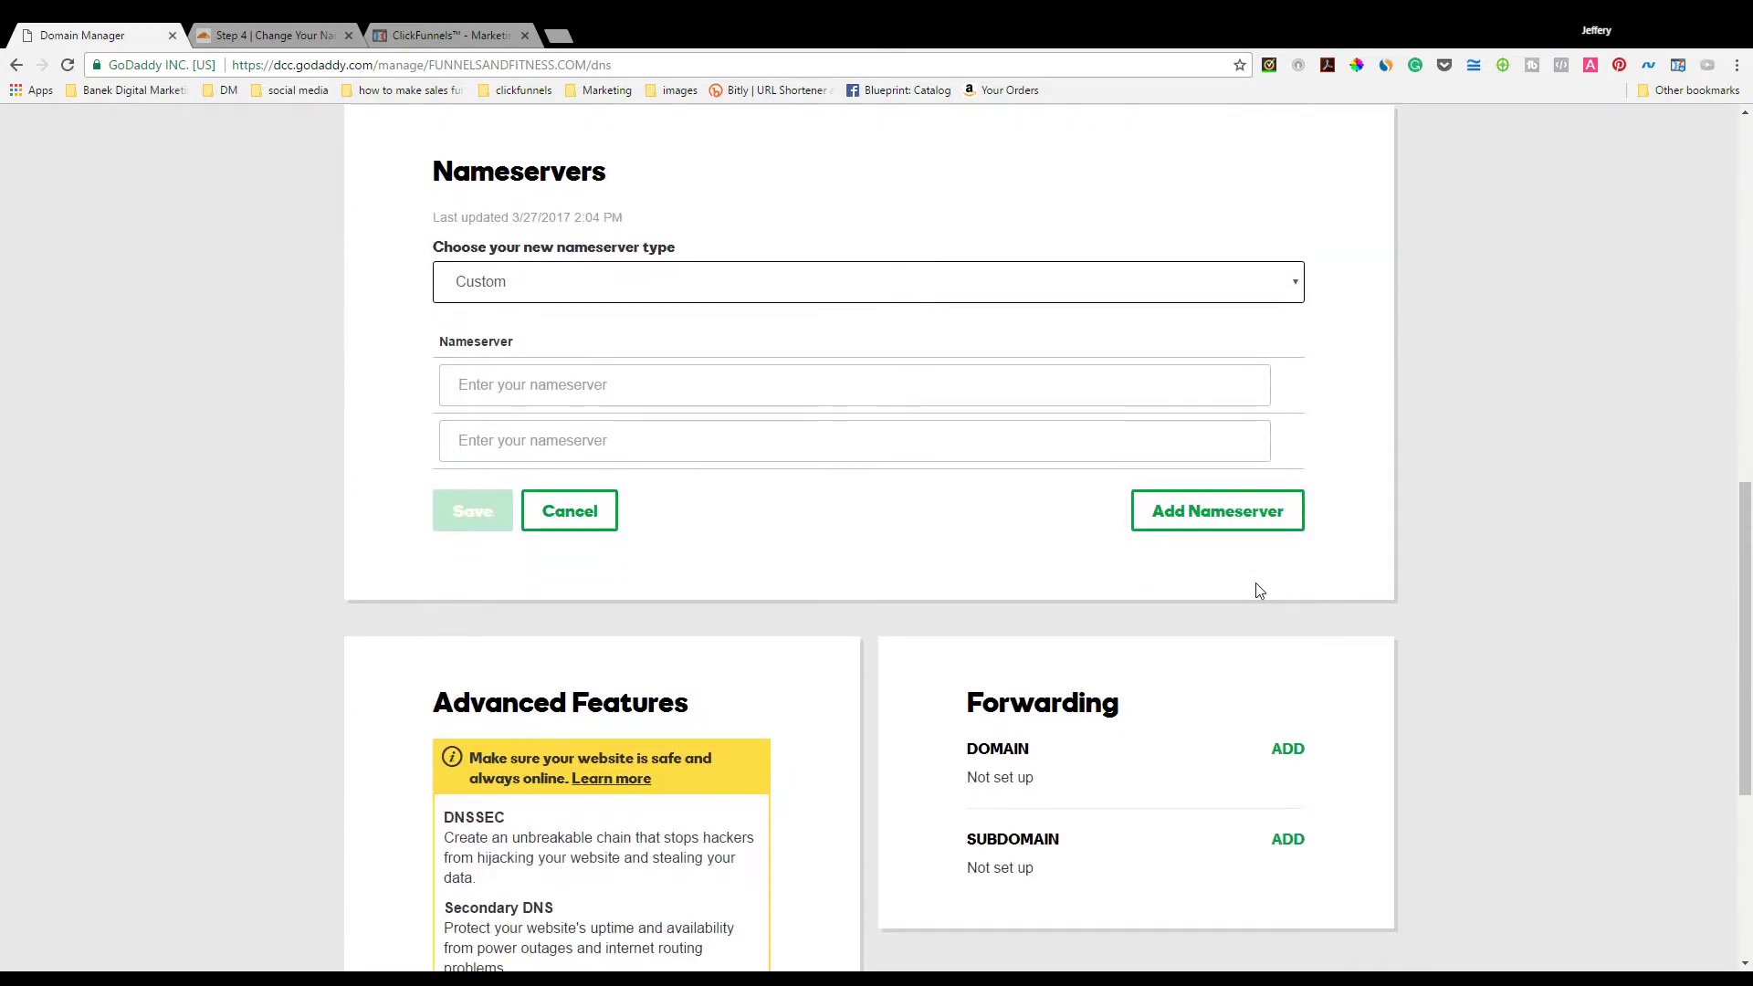
# Step: Enter anuj.ns.cloudflare.com, copied from Cloudflare, as the first custom nameserver
pyautogui.click(247, 34)
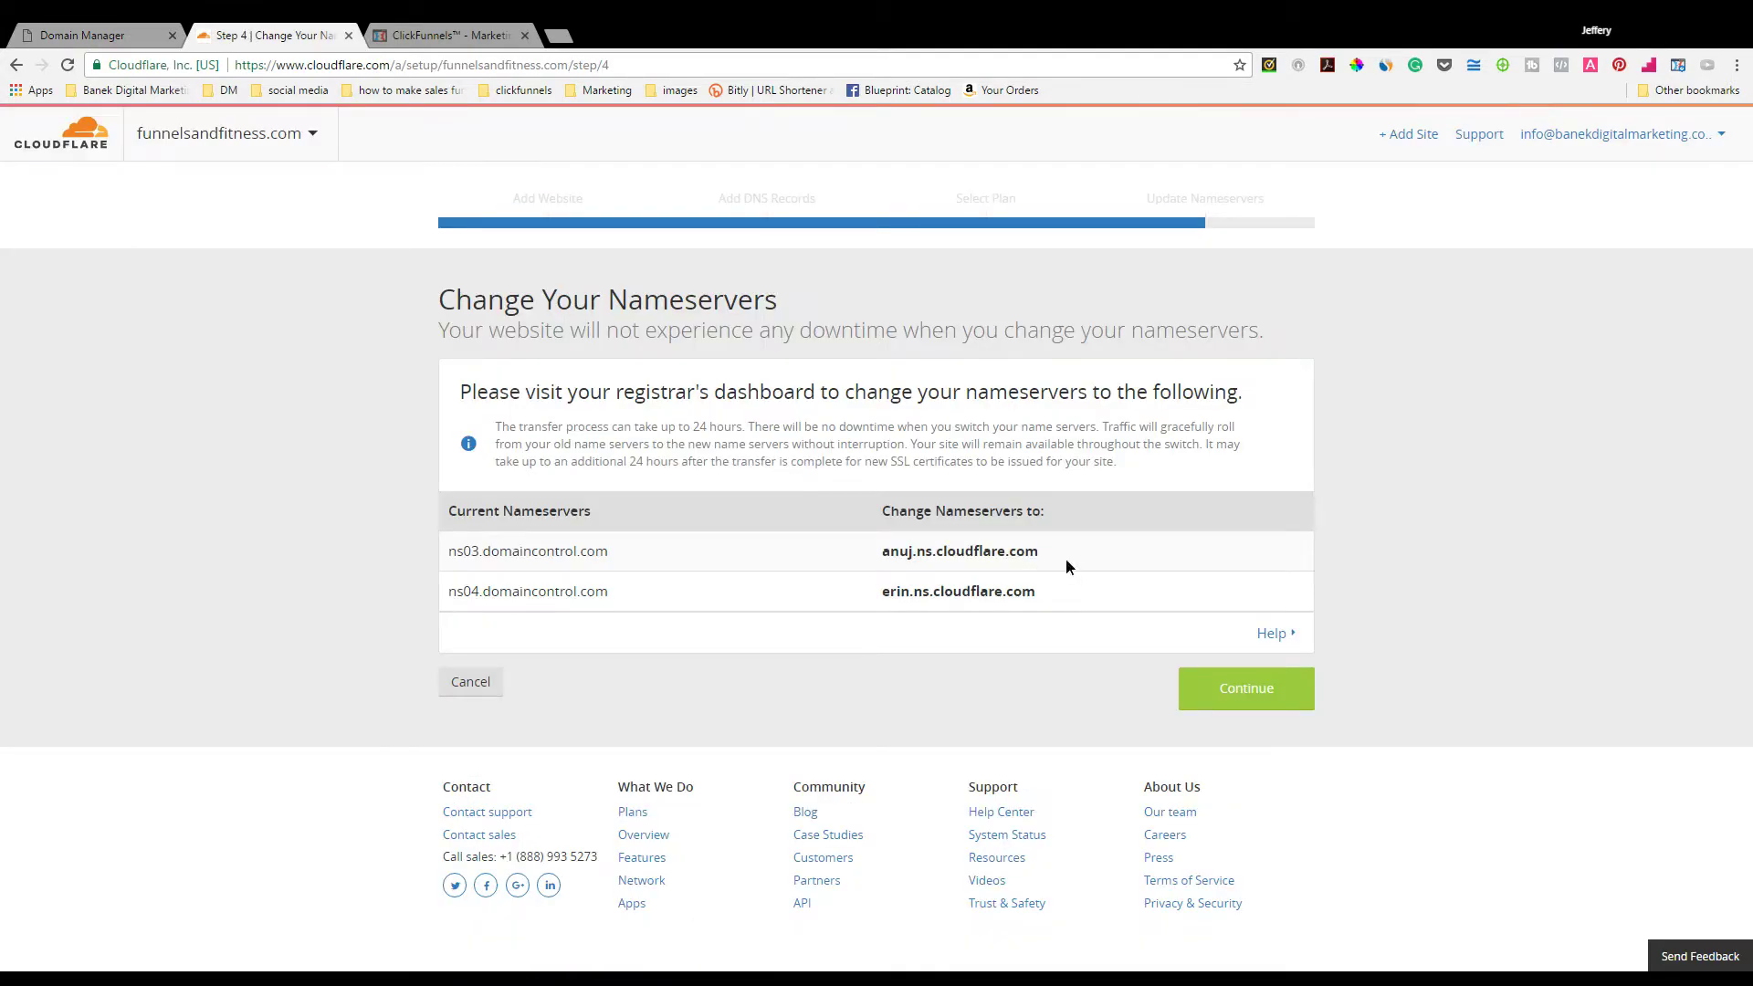
pyautogui.moveTo(1040, 552); pyautogui.dragTo(901, 552)
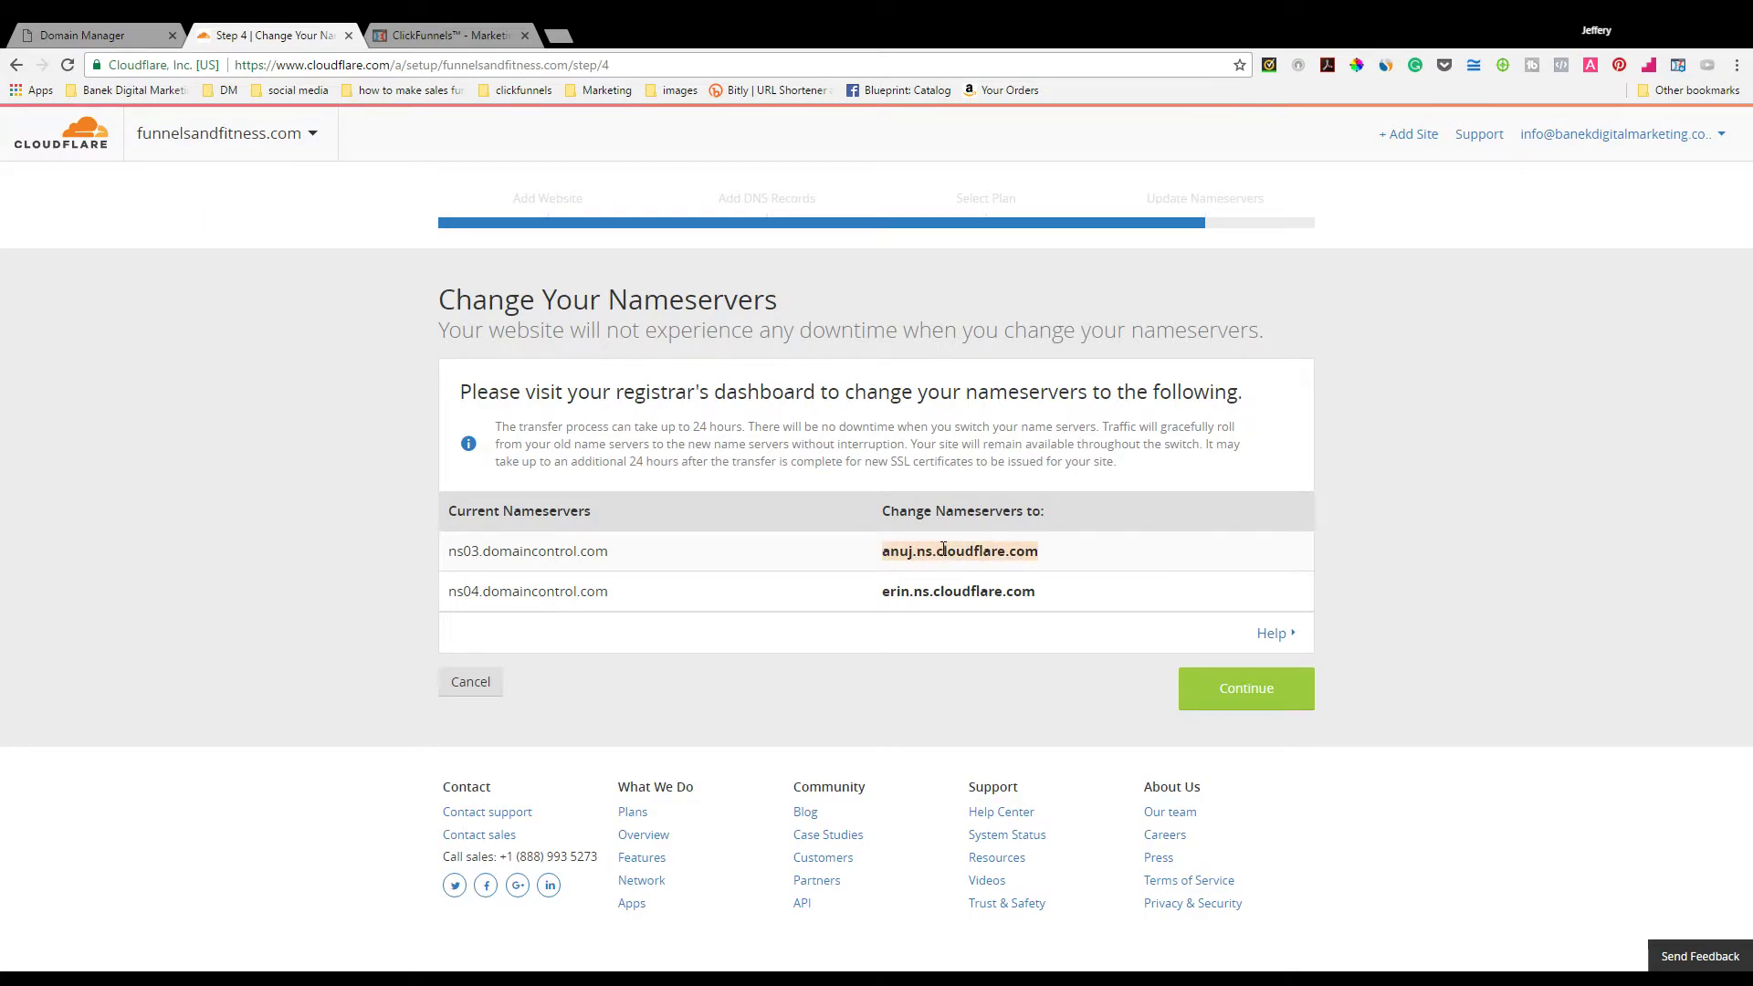
pyautogui.click(118, 33)
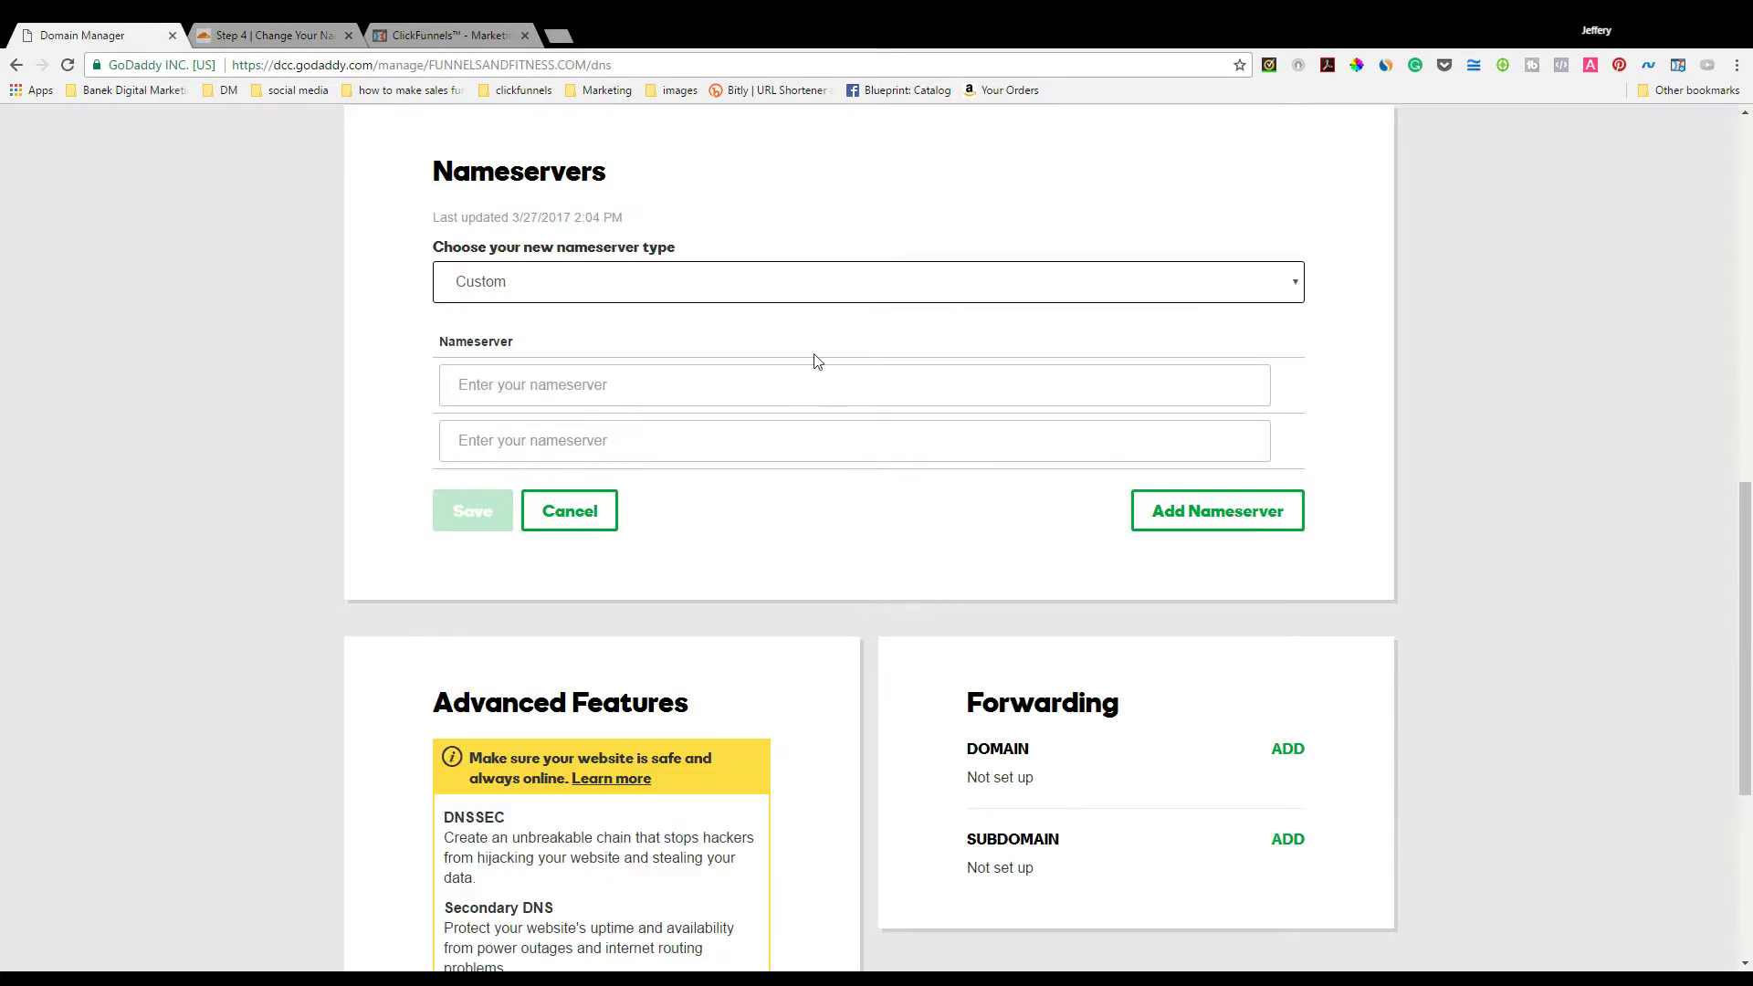
pyautogui.click(777, 373)
pyautogui.write('anuj.ns.cloudflare.com')
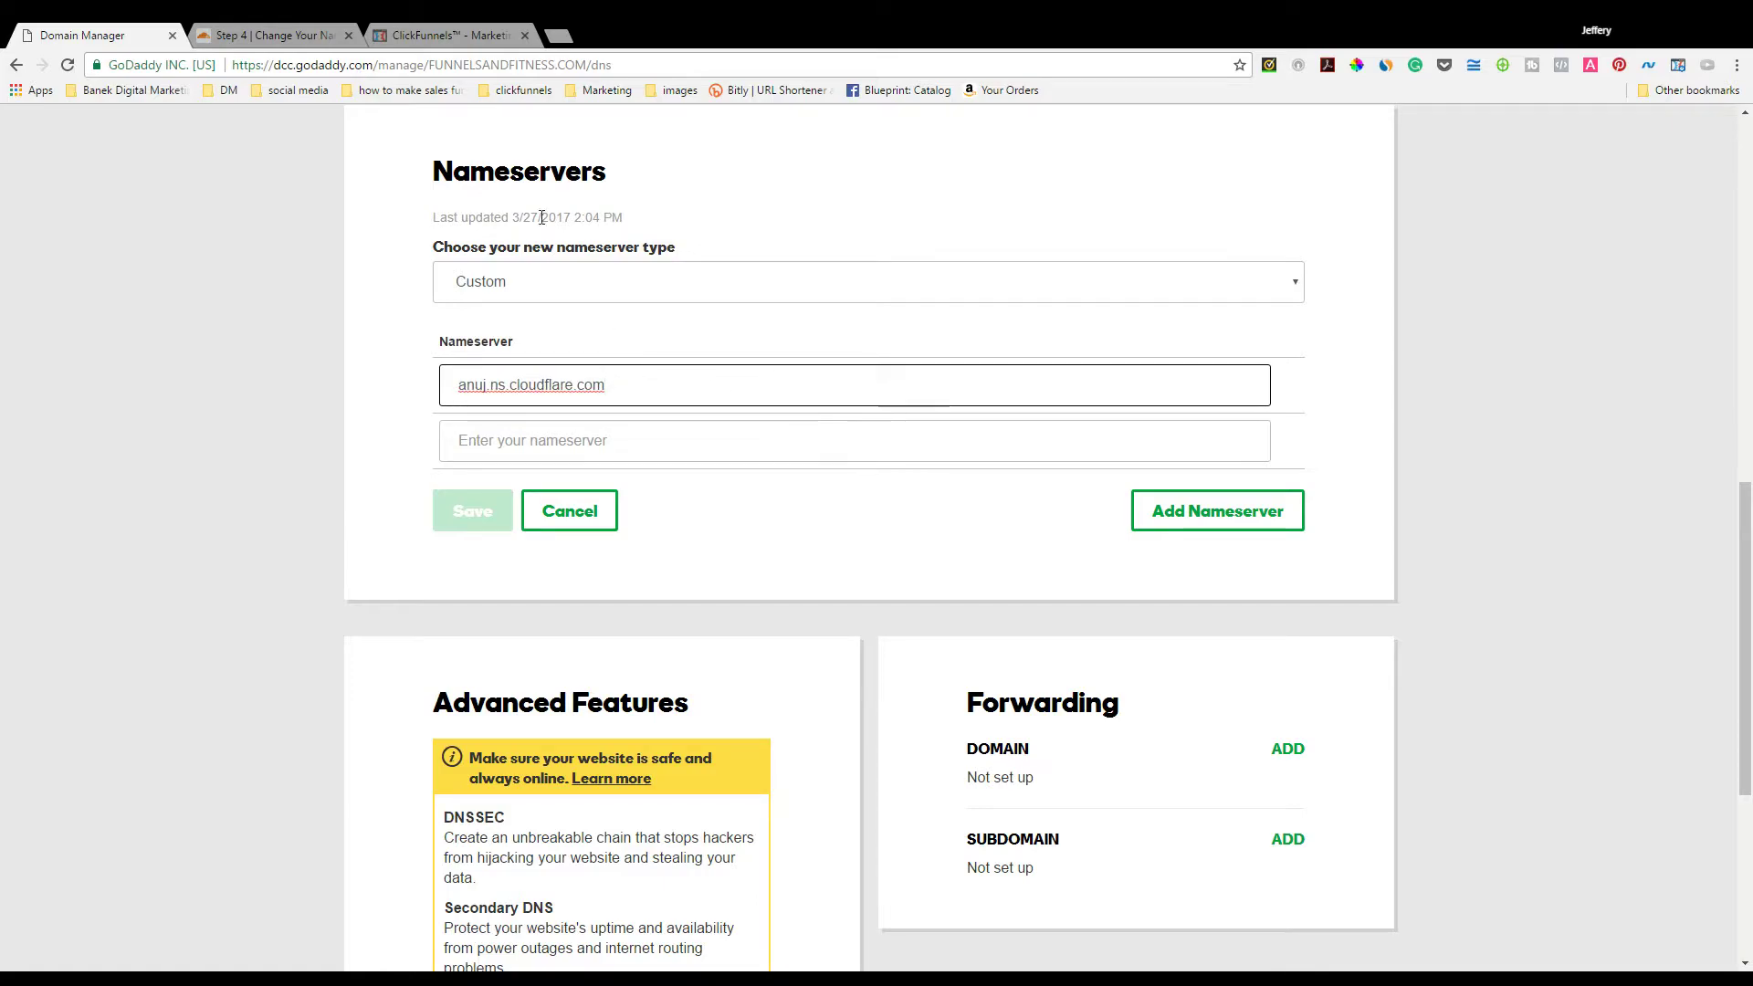
# Step: Add erin.ns.cloudflare.com as the second nameserver and save the change
pyautogui.click(199, 33)
pyautogui.moveTo(1054, 590); pyautogui.dragTo(881, 591)
pyautogui.hotkey('ctrl', 'c')
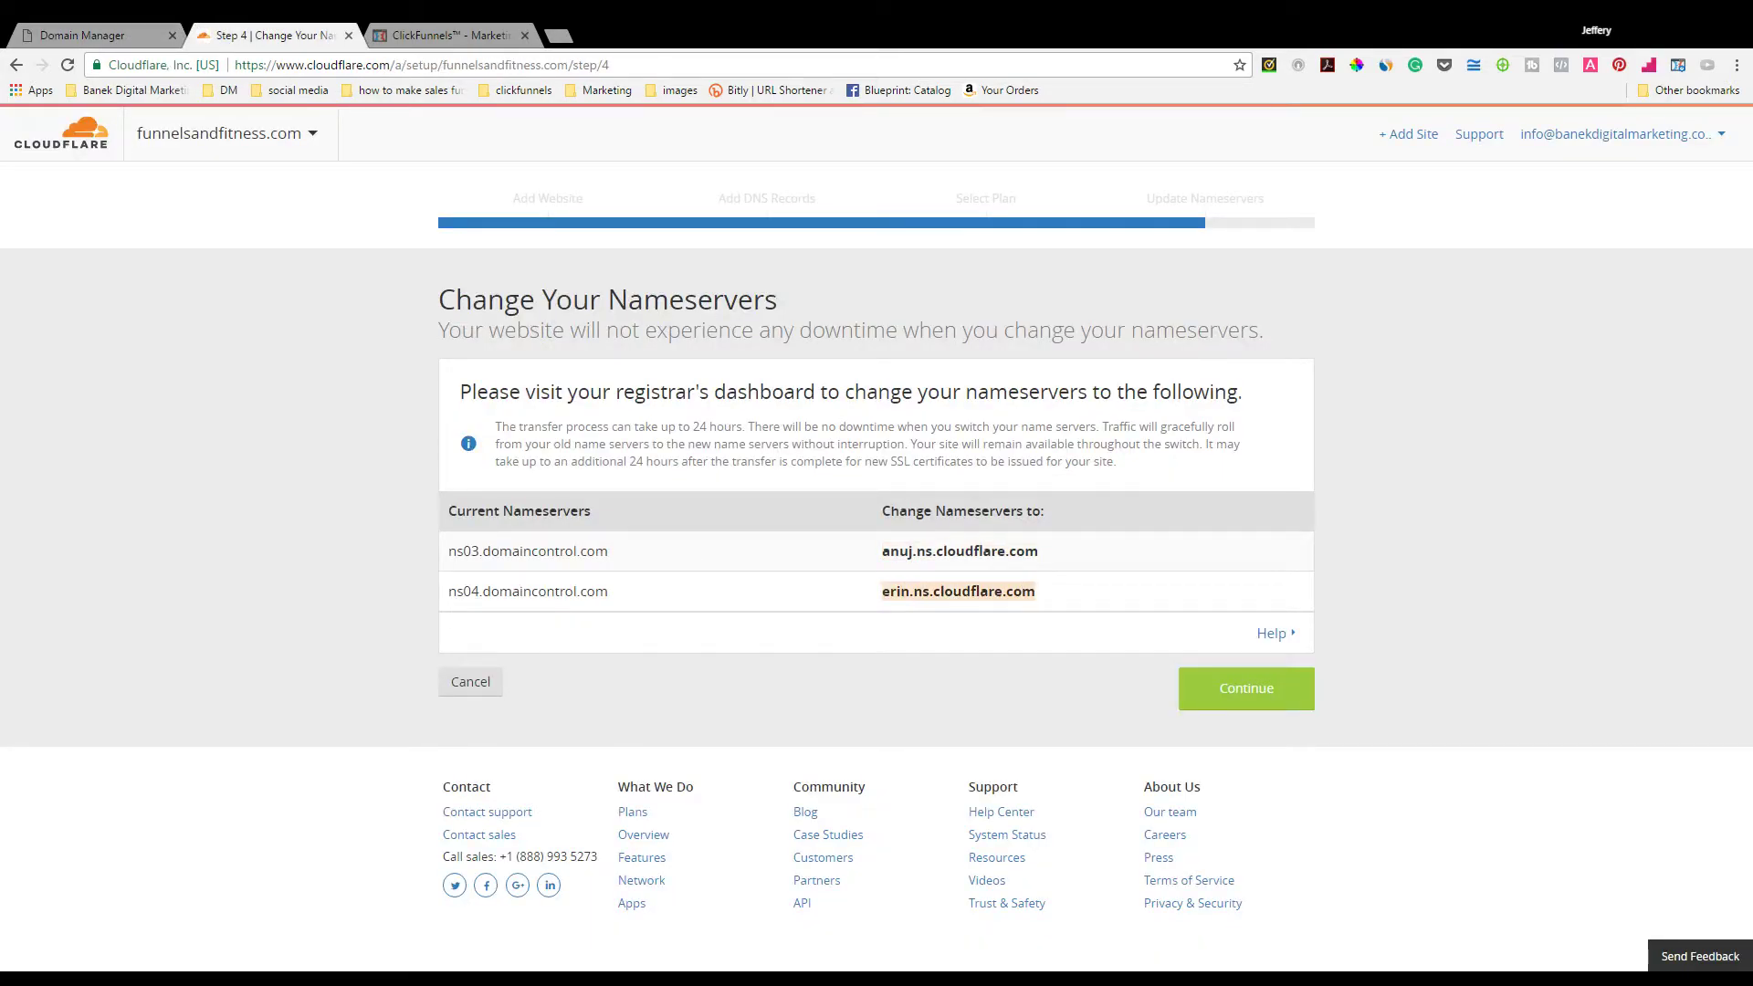
pyautogui.click(84, 27)
pyautogui.click(567, 439)
pyautogui.hotkey('ctrl', 'v')
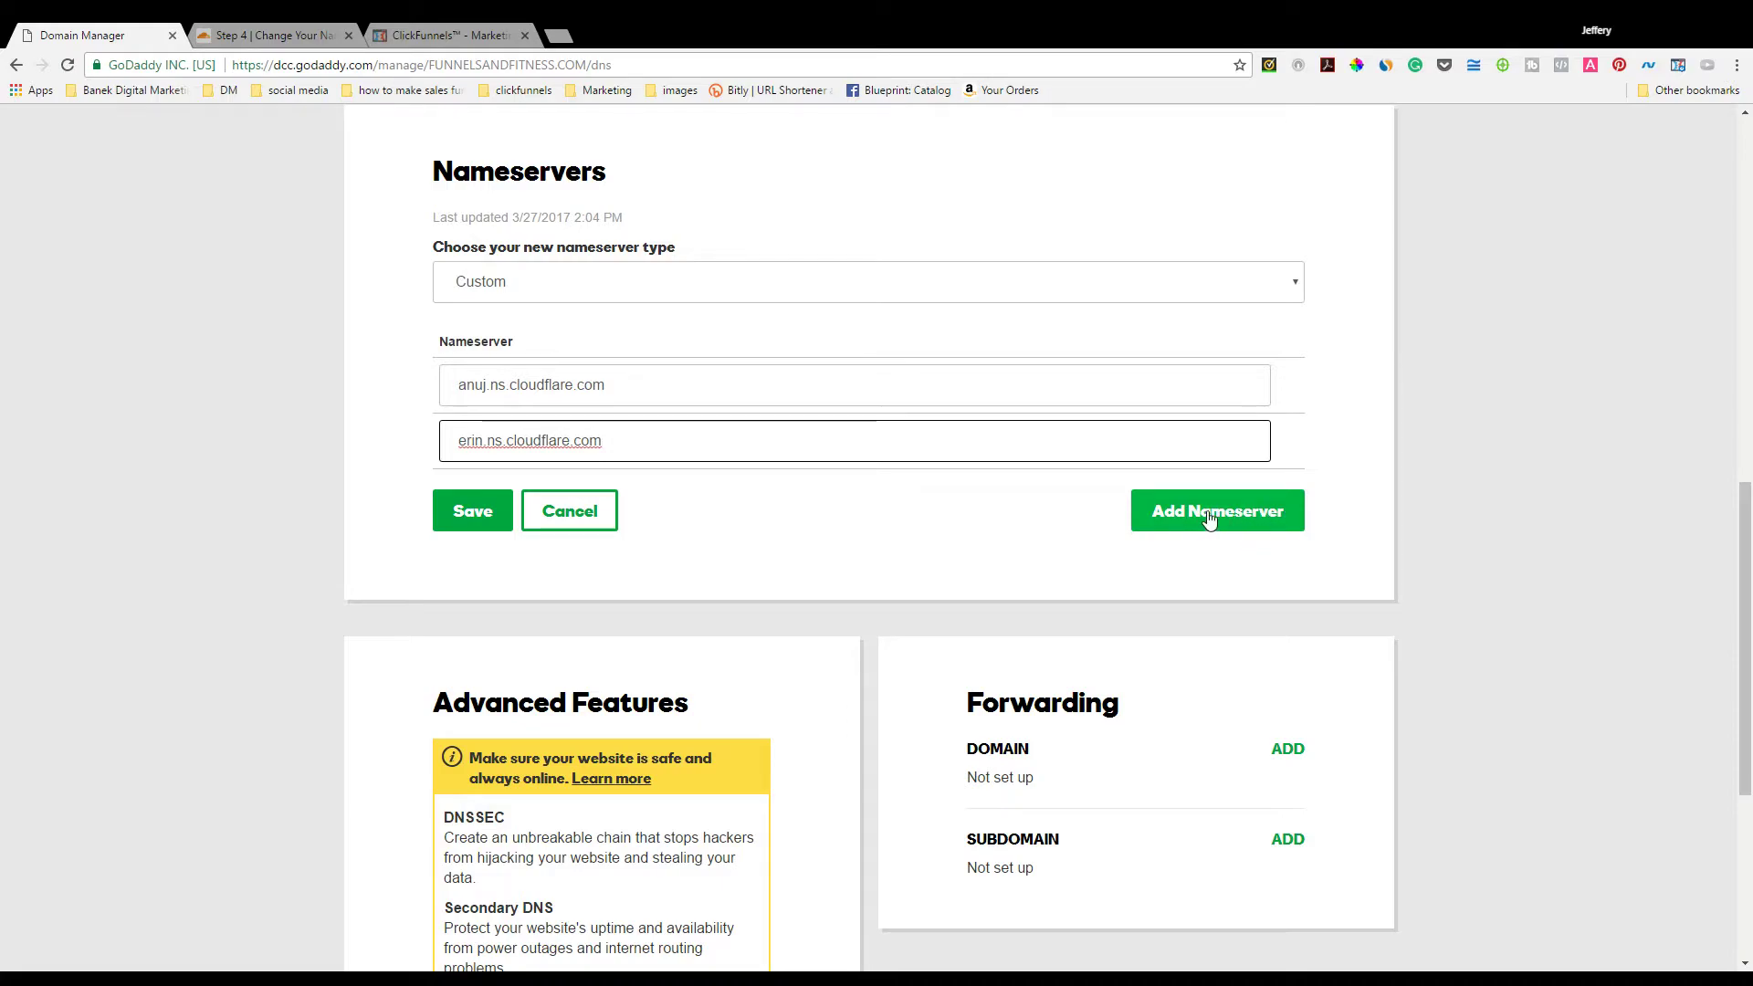
pyautogui.click(470, 510)
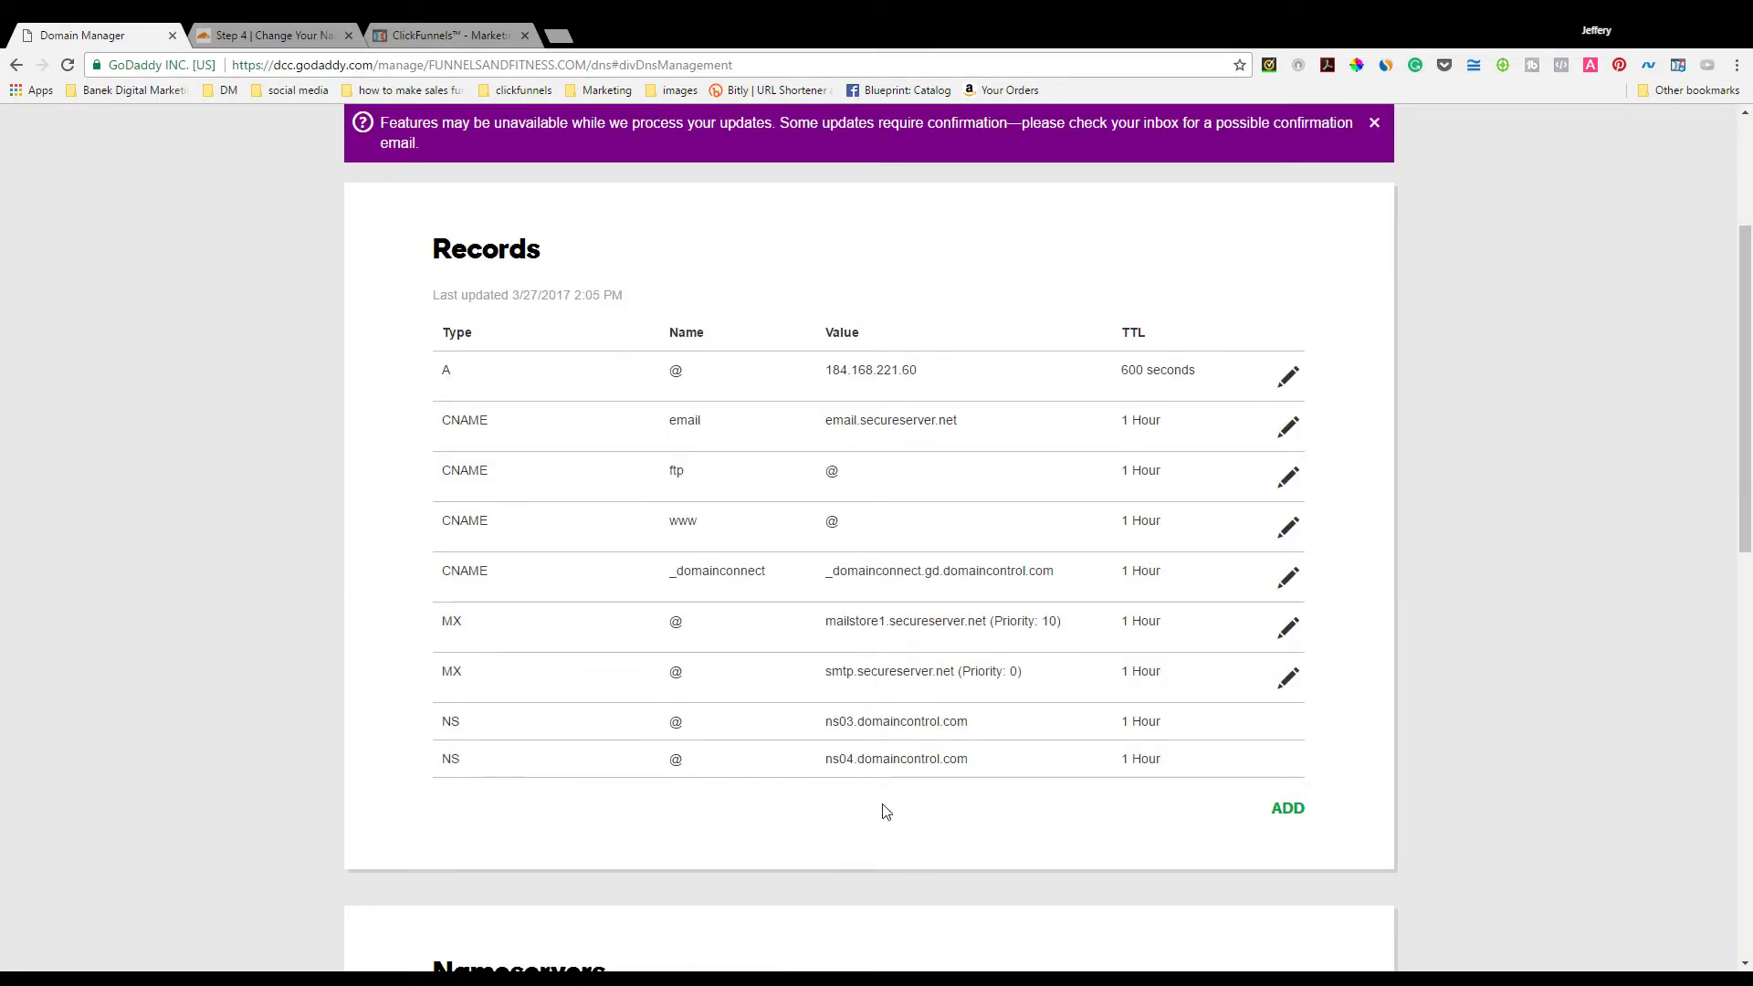
pyautogui.scroll(-8, 882, 805)
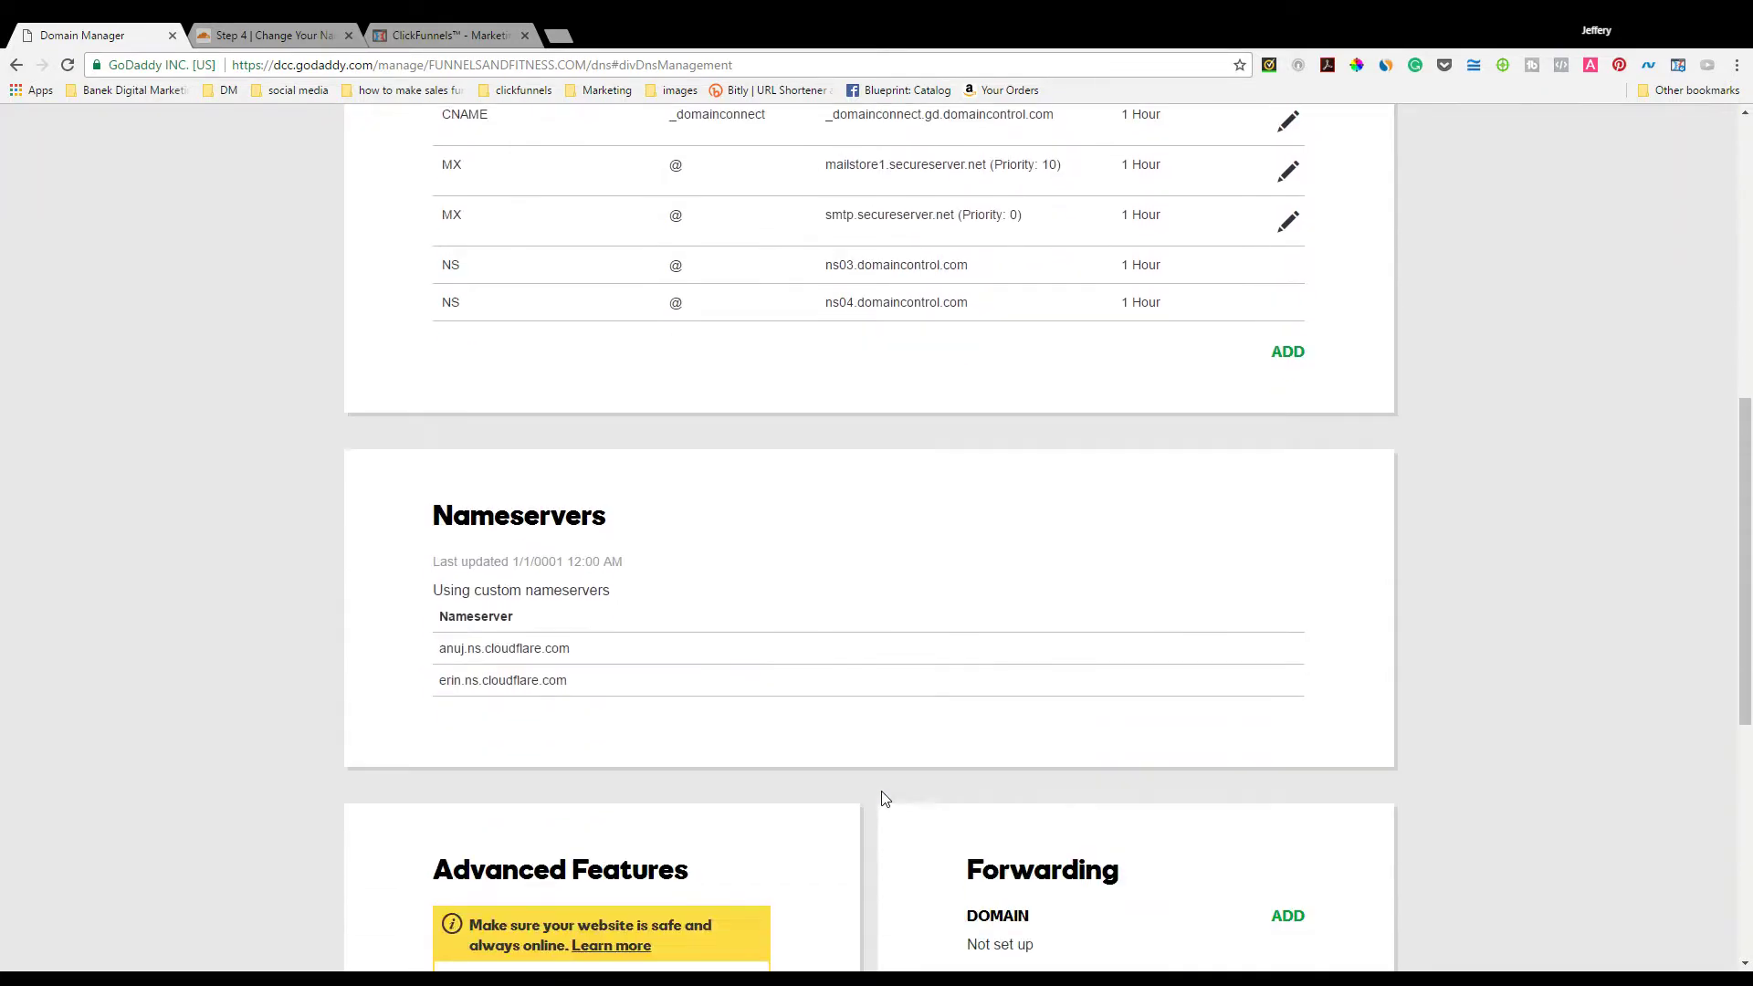
pyautogui.scroll(5, 1111, 714)
pyautogui.click(292, 35)
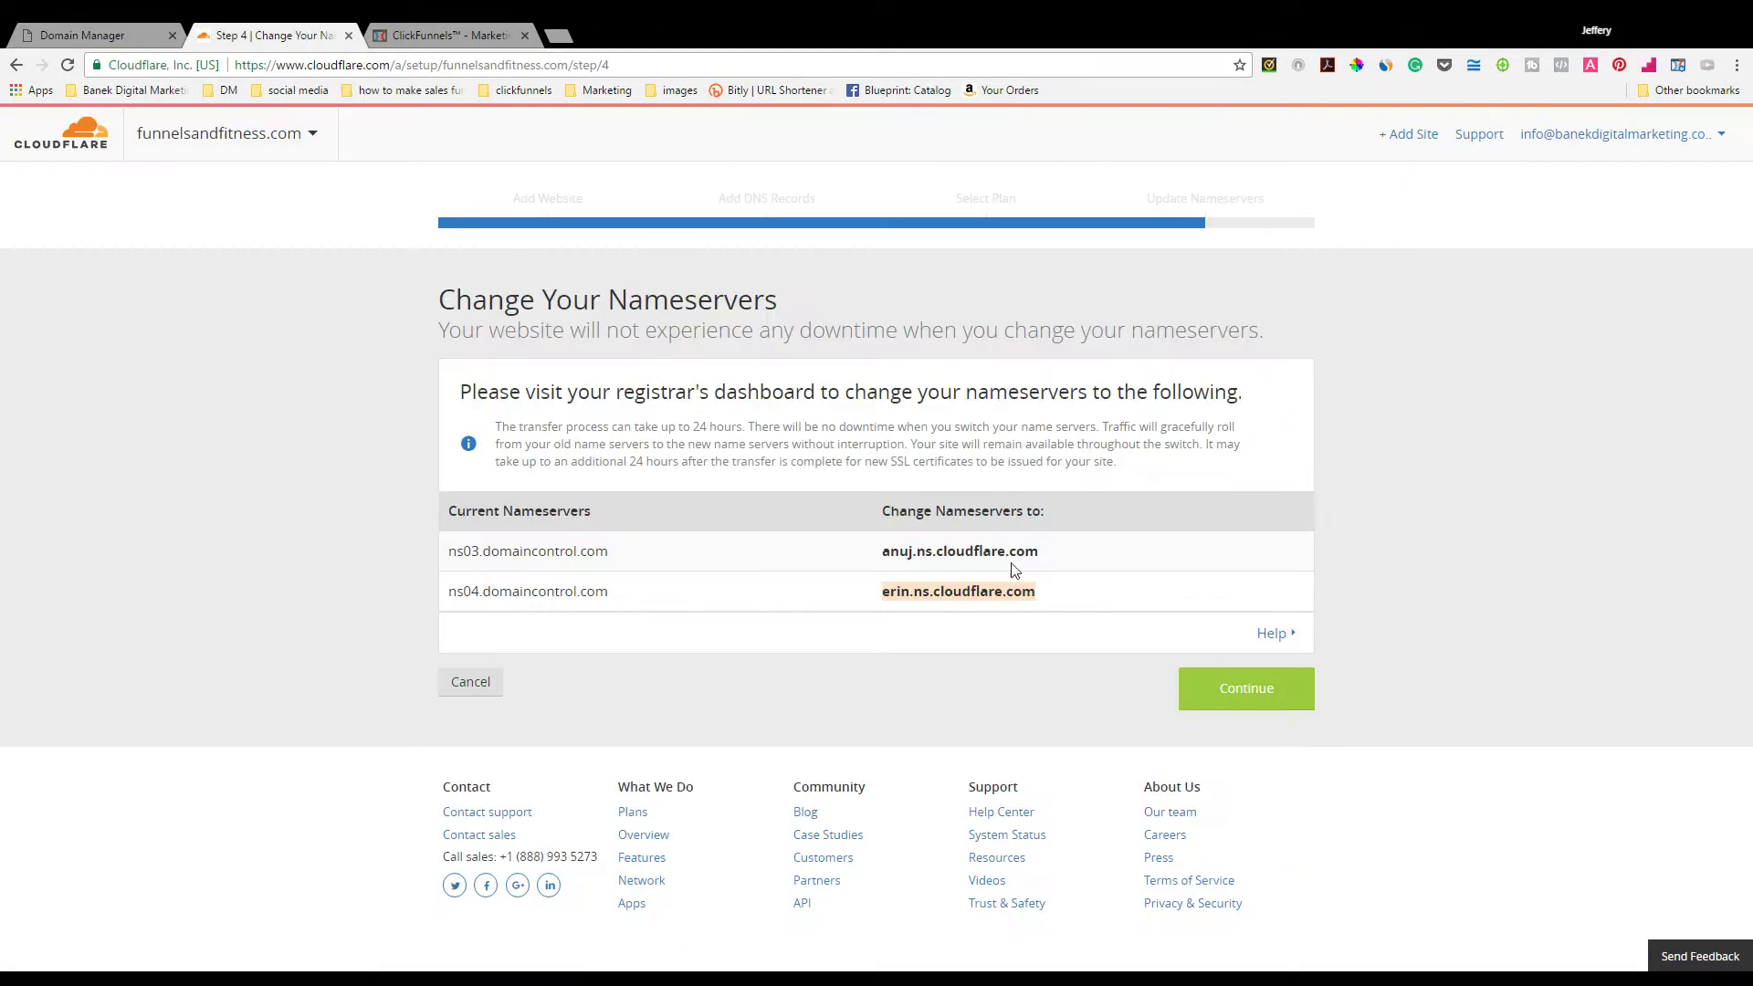
# Step: Finish the nameserver step, request a nameserver recheck on the Overview, and reload the page
pyautogui.click(64, 34)
pyautogui.click(292, 35)
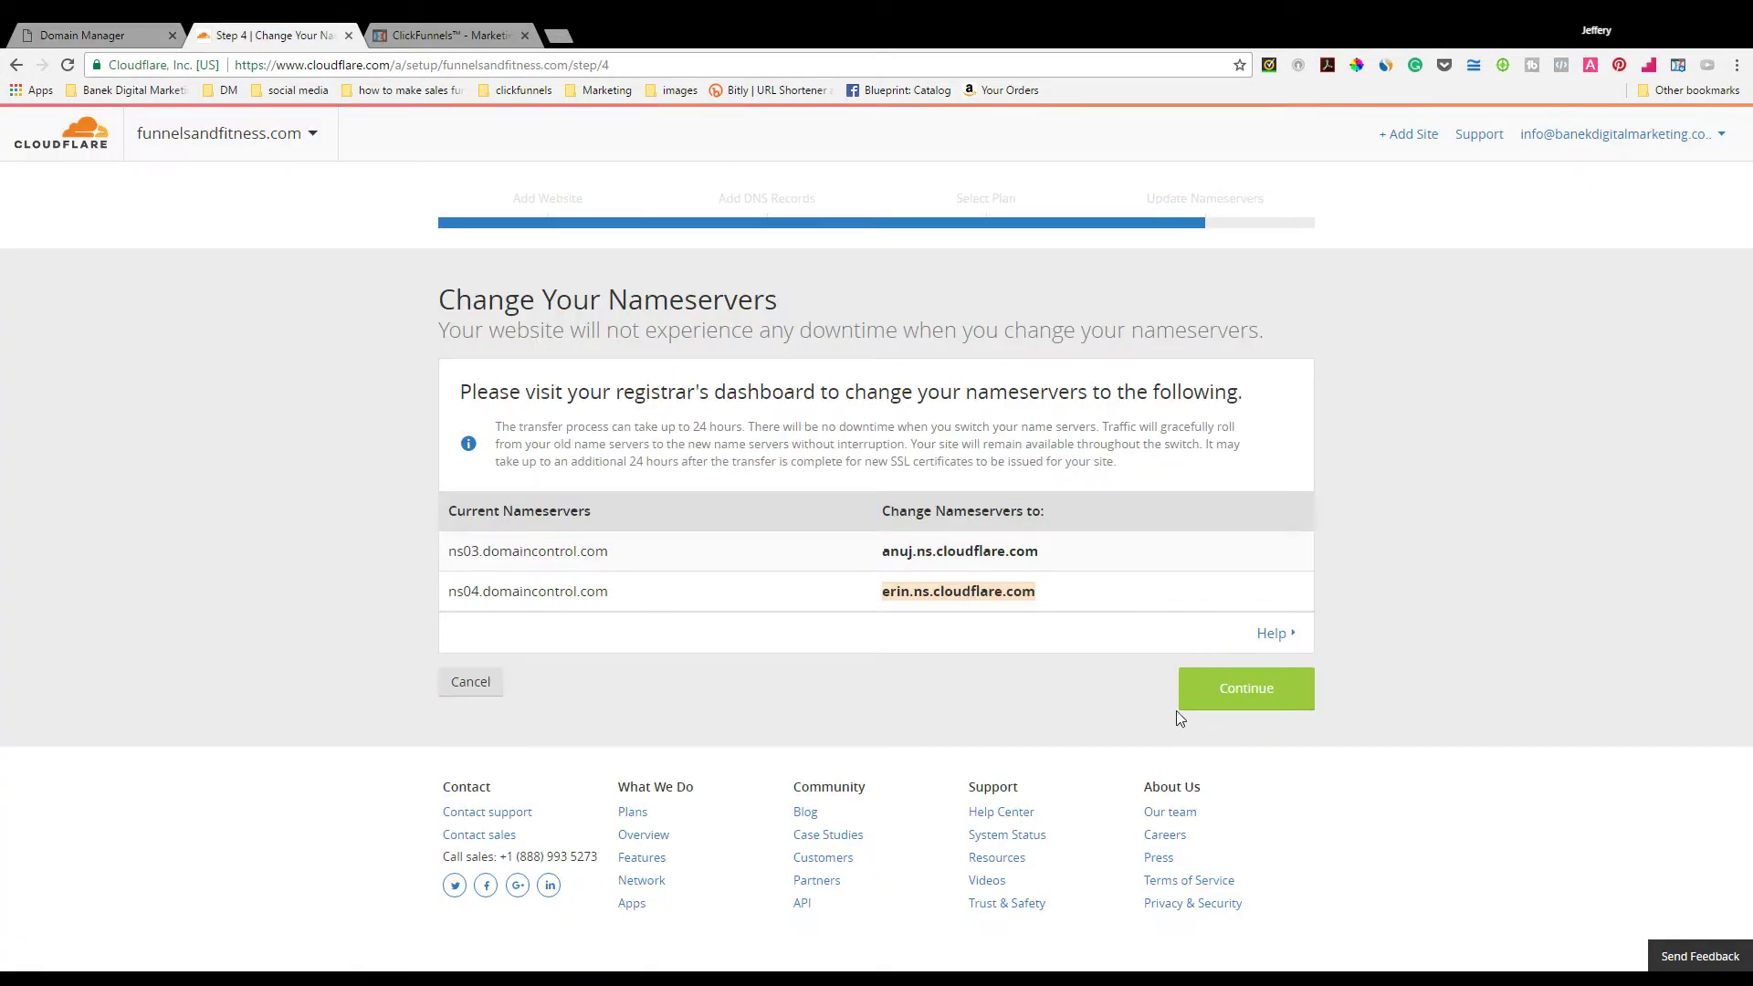
pyautogui.click(1245, 684)
pyautogui.scroll(-2, 1507, 486)
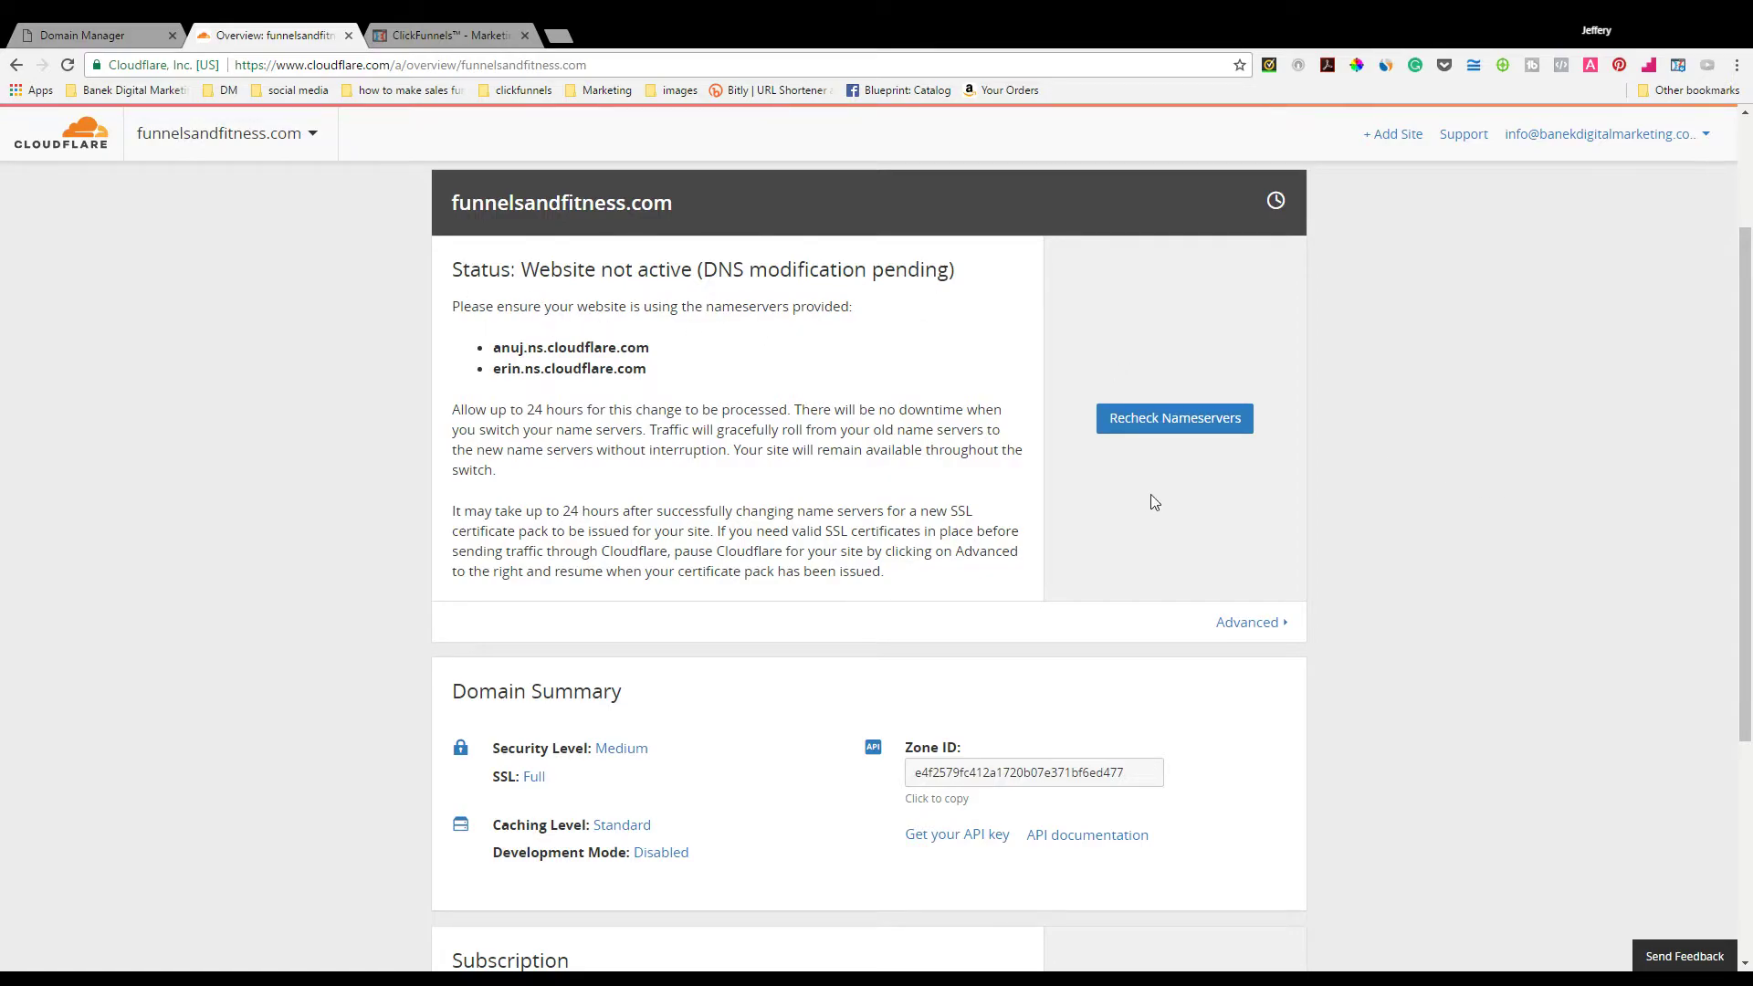
pyautogui.click(1157, 427)
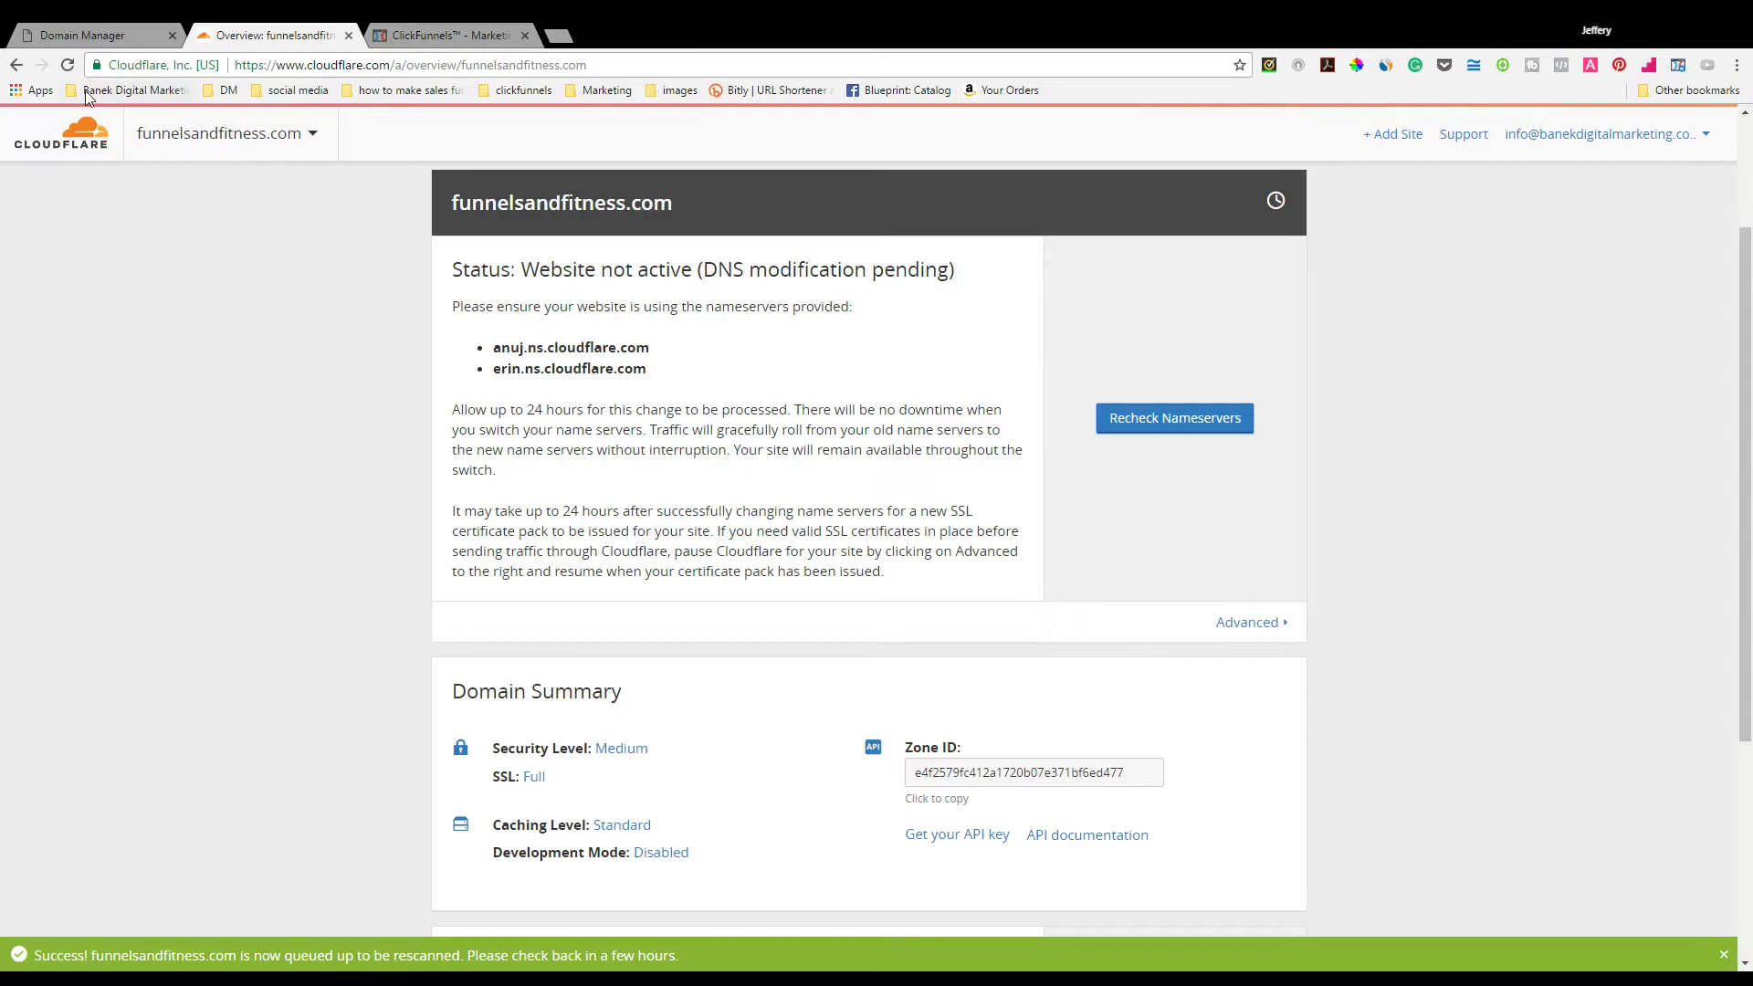
pyautogui.press('F5')
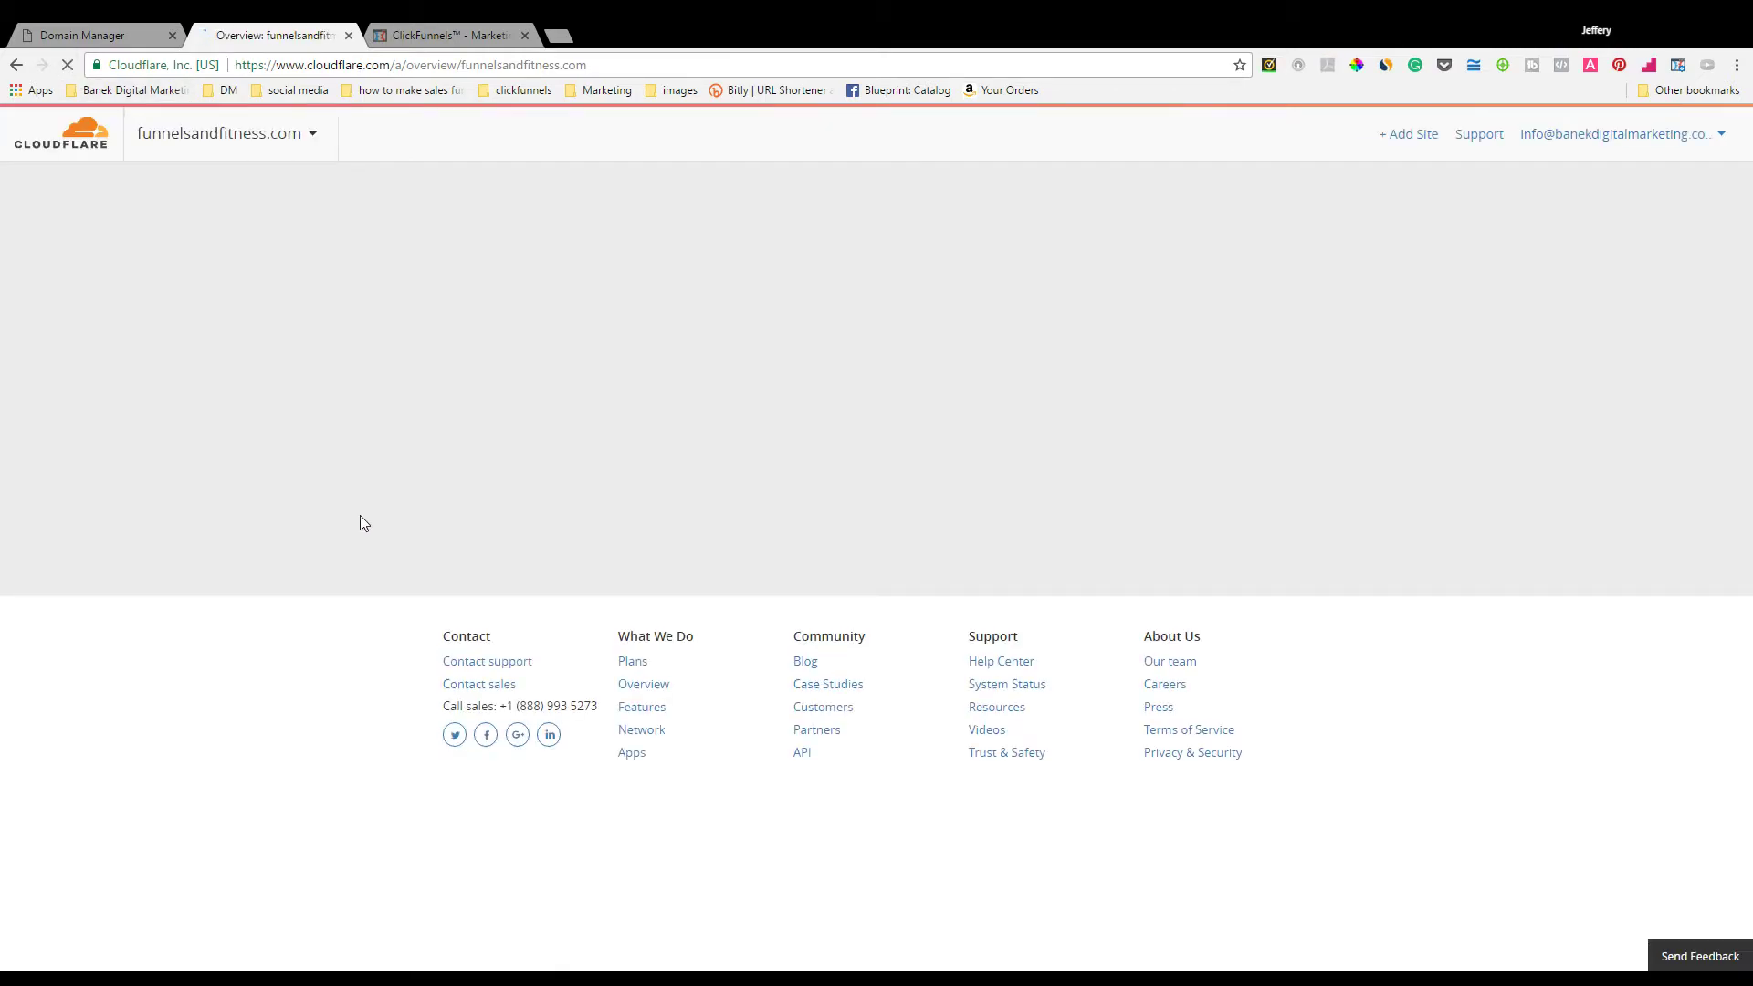
pyautogui.scroll(-6, 1662, 539)
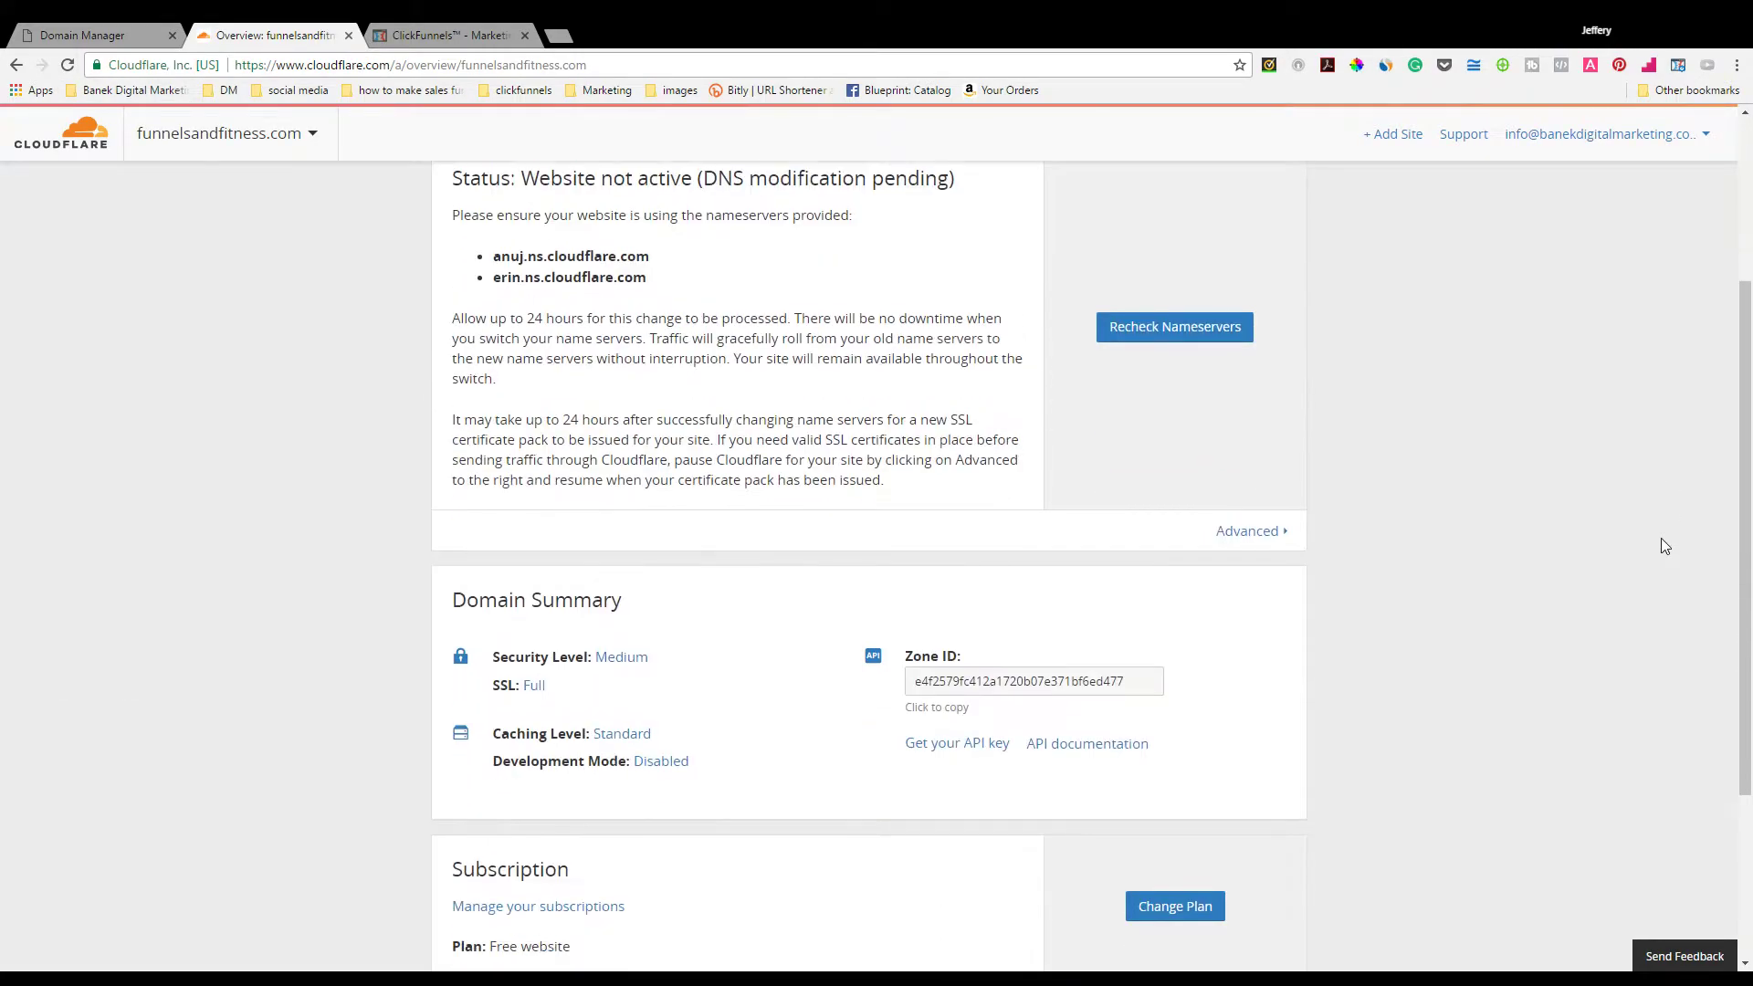
pyautogui.scroll(3, 1636, 540)
pyautogui.scroll(2, 1609, 546)
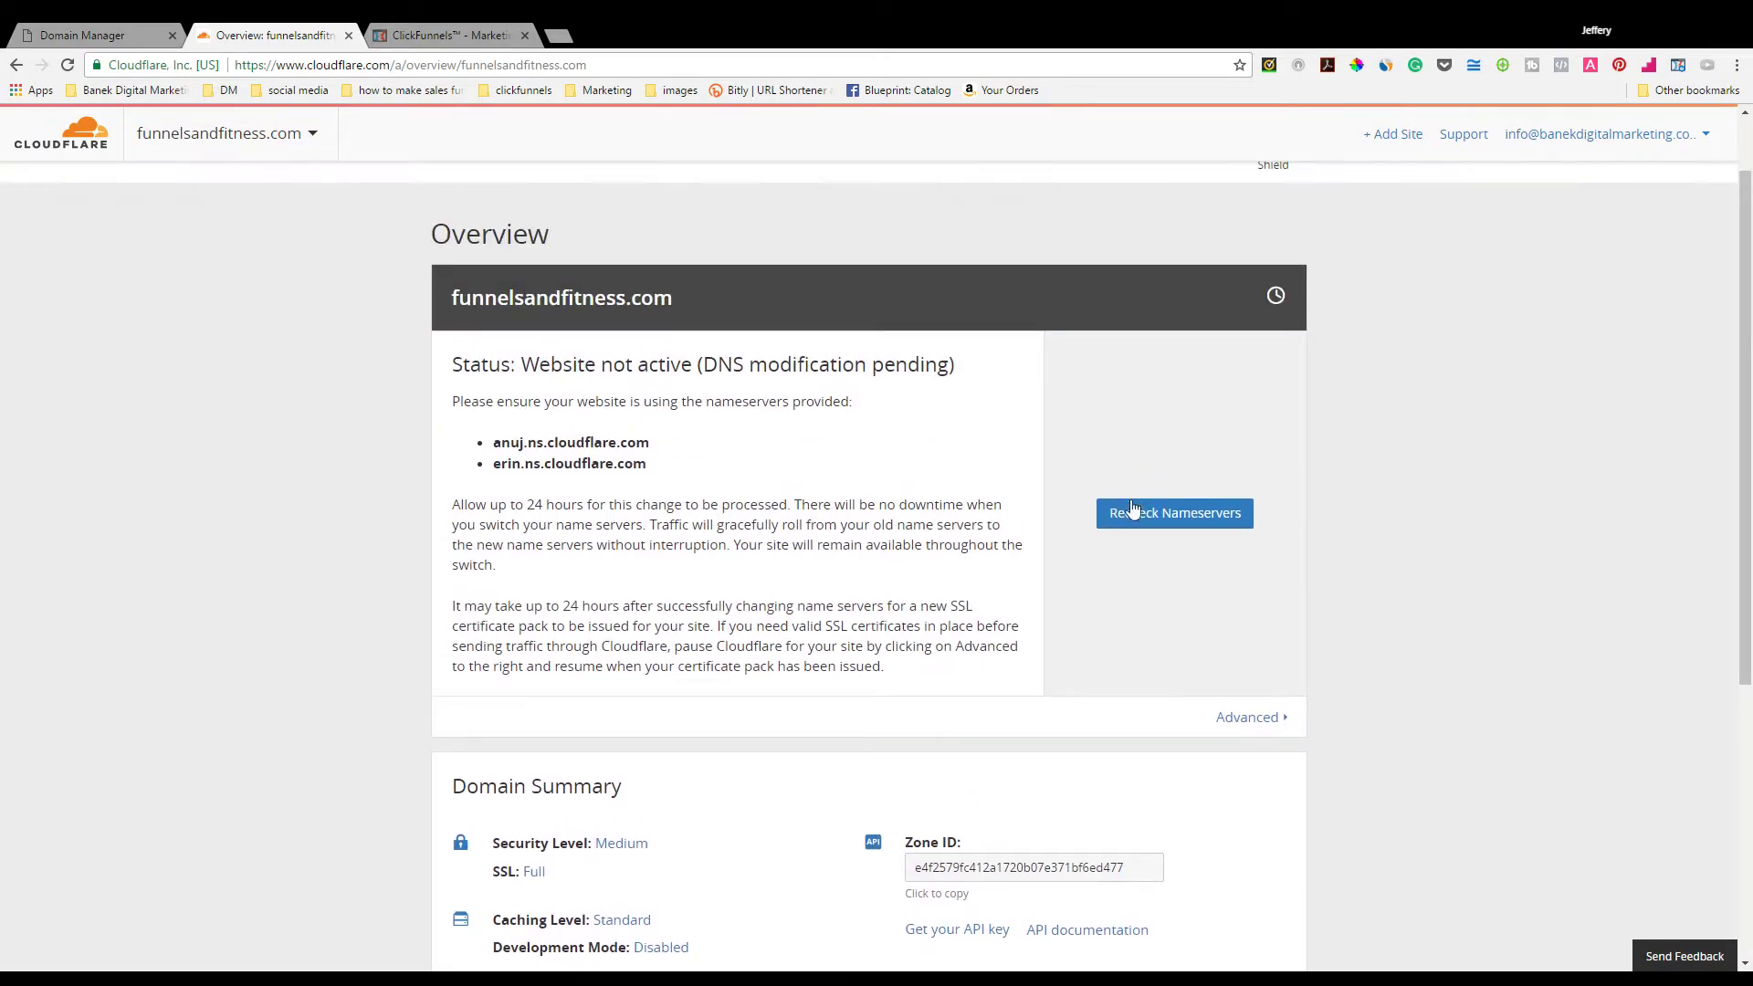
pyautogui.scroll(1, 698, 502)
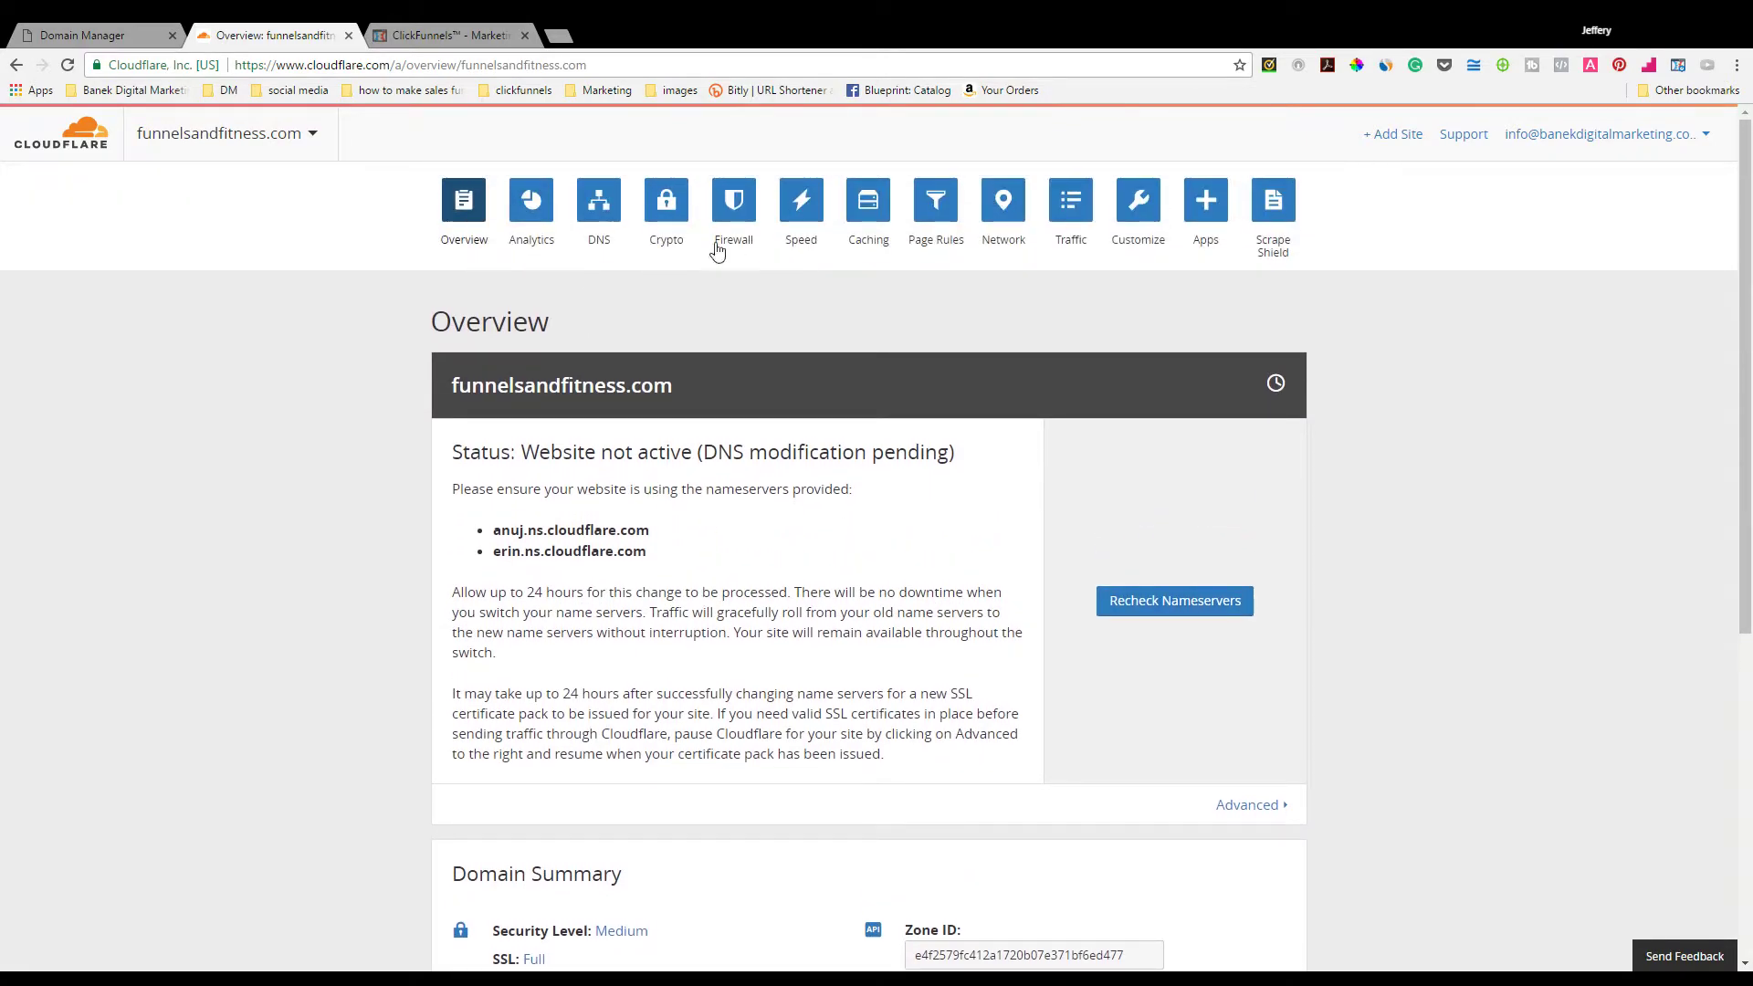
# Step: Open the Crypto settings and change the SSL mode to Full
pyautogui.click(670, 203)
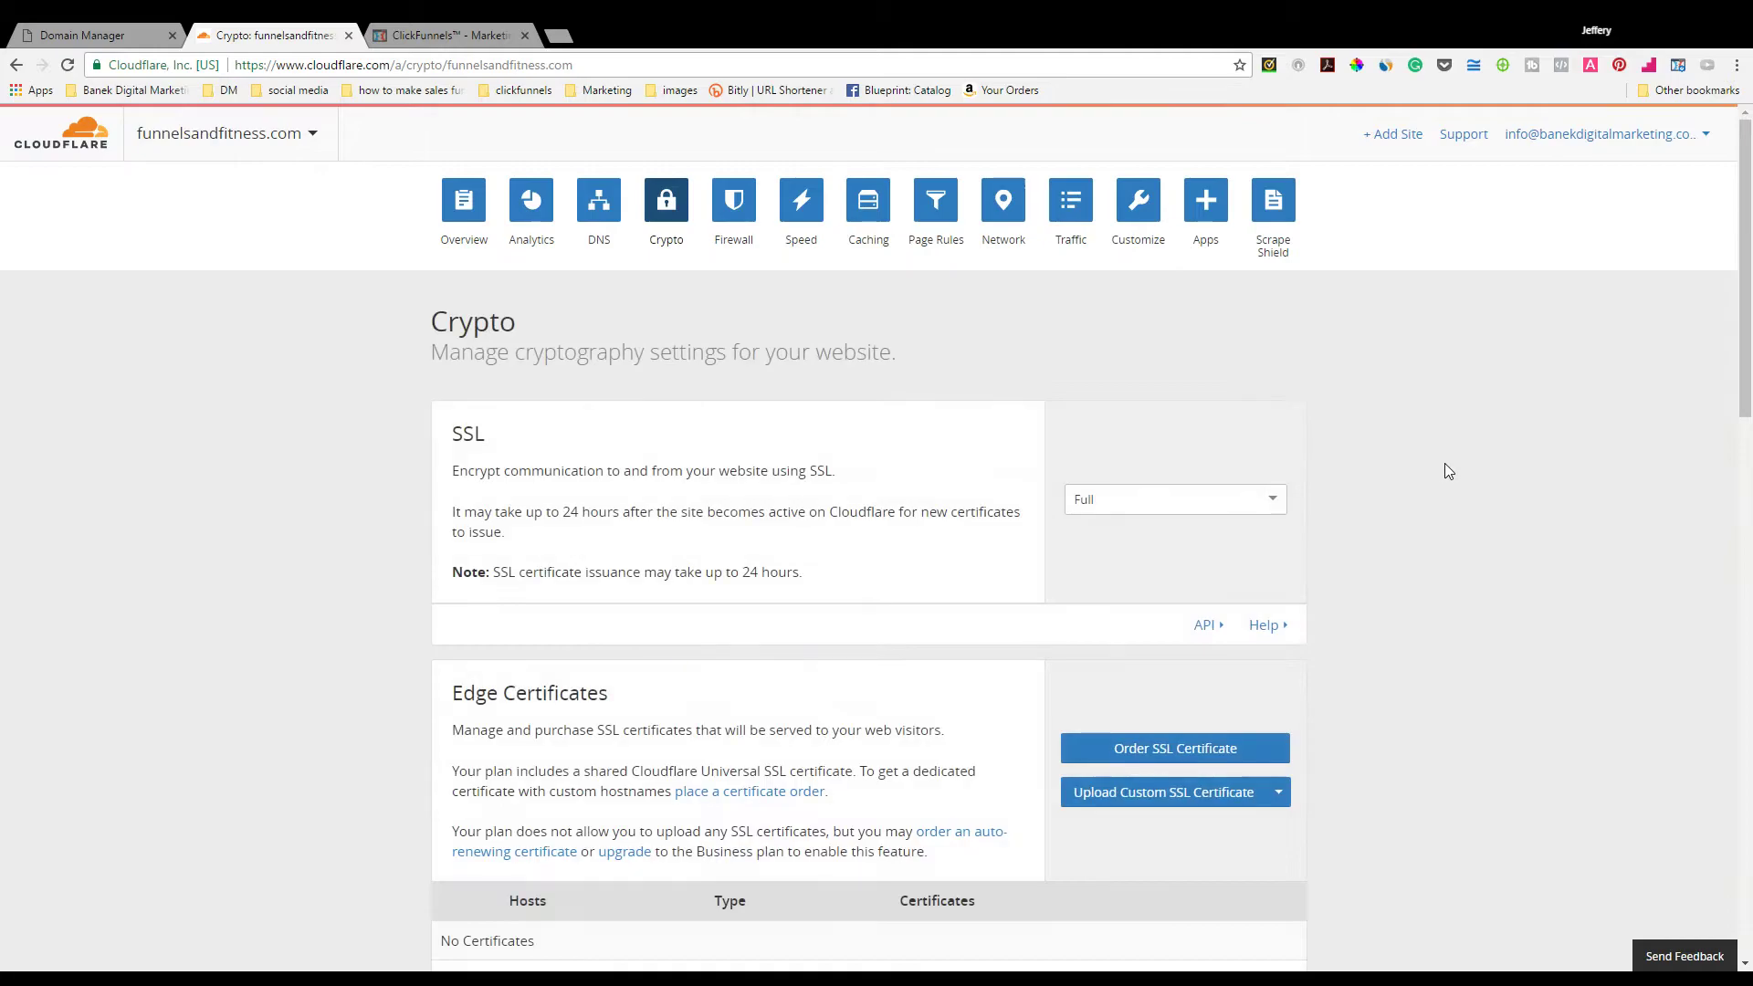
pyautogui.click(1191, 505)
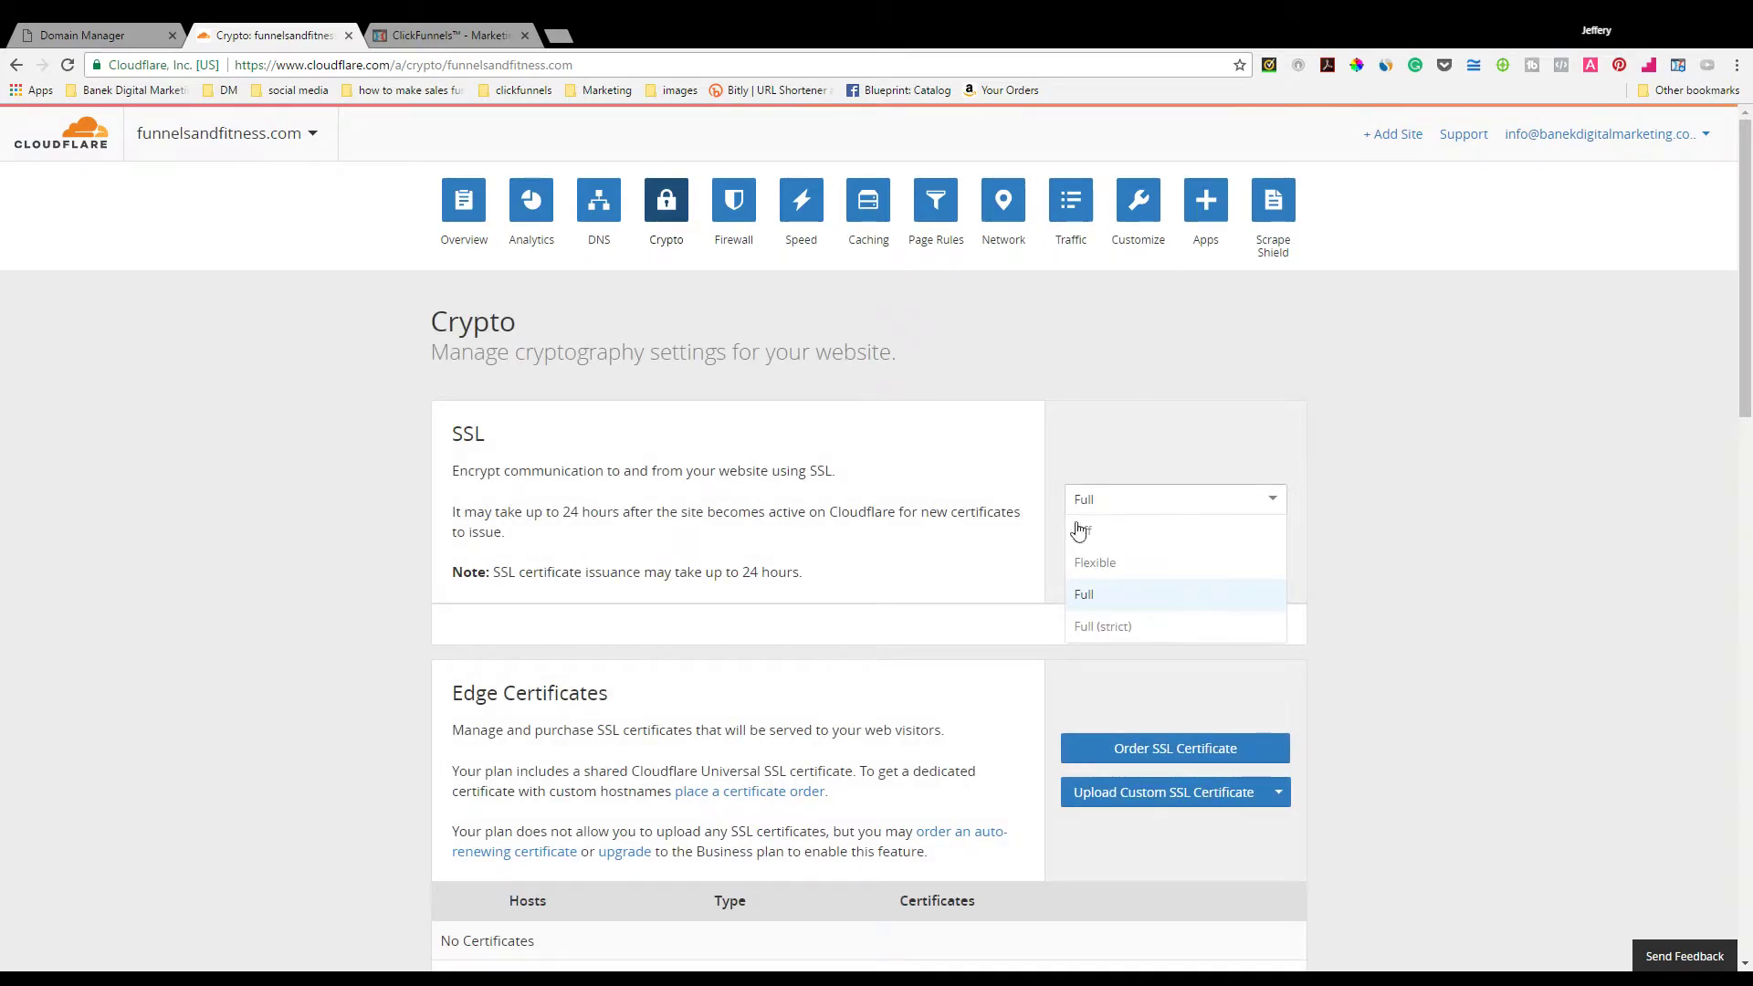
pyautogui.click(1216, 594)
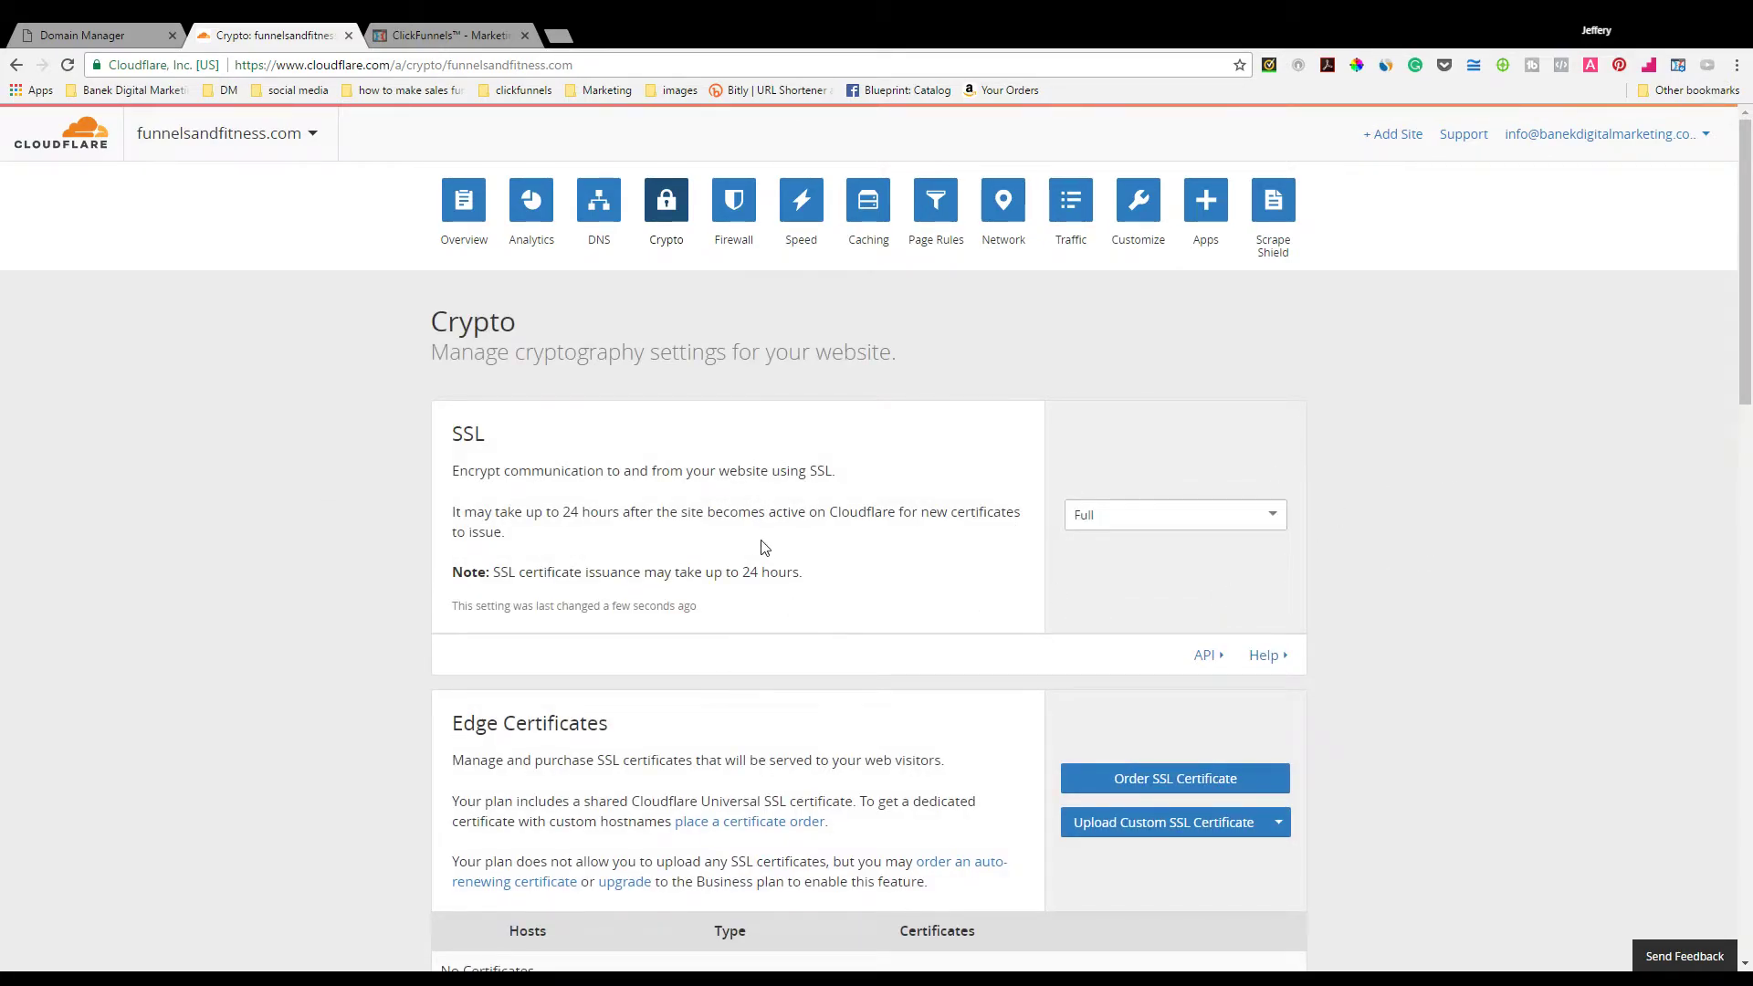
pyautogui.click(1148, 520)
pyautogui.click(1135, 606)
pyautogui.click(936, 208)
pyautogui.scroll(-3, 1370, 548)
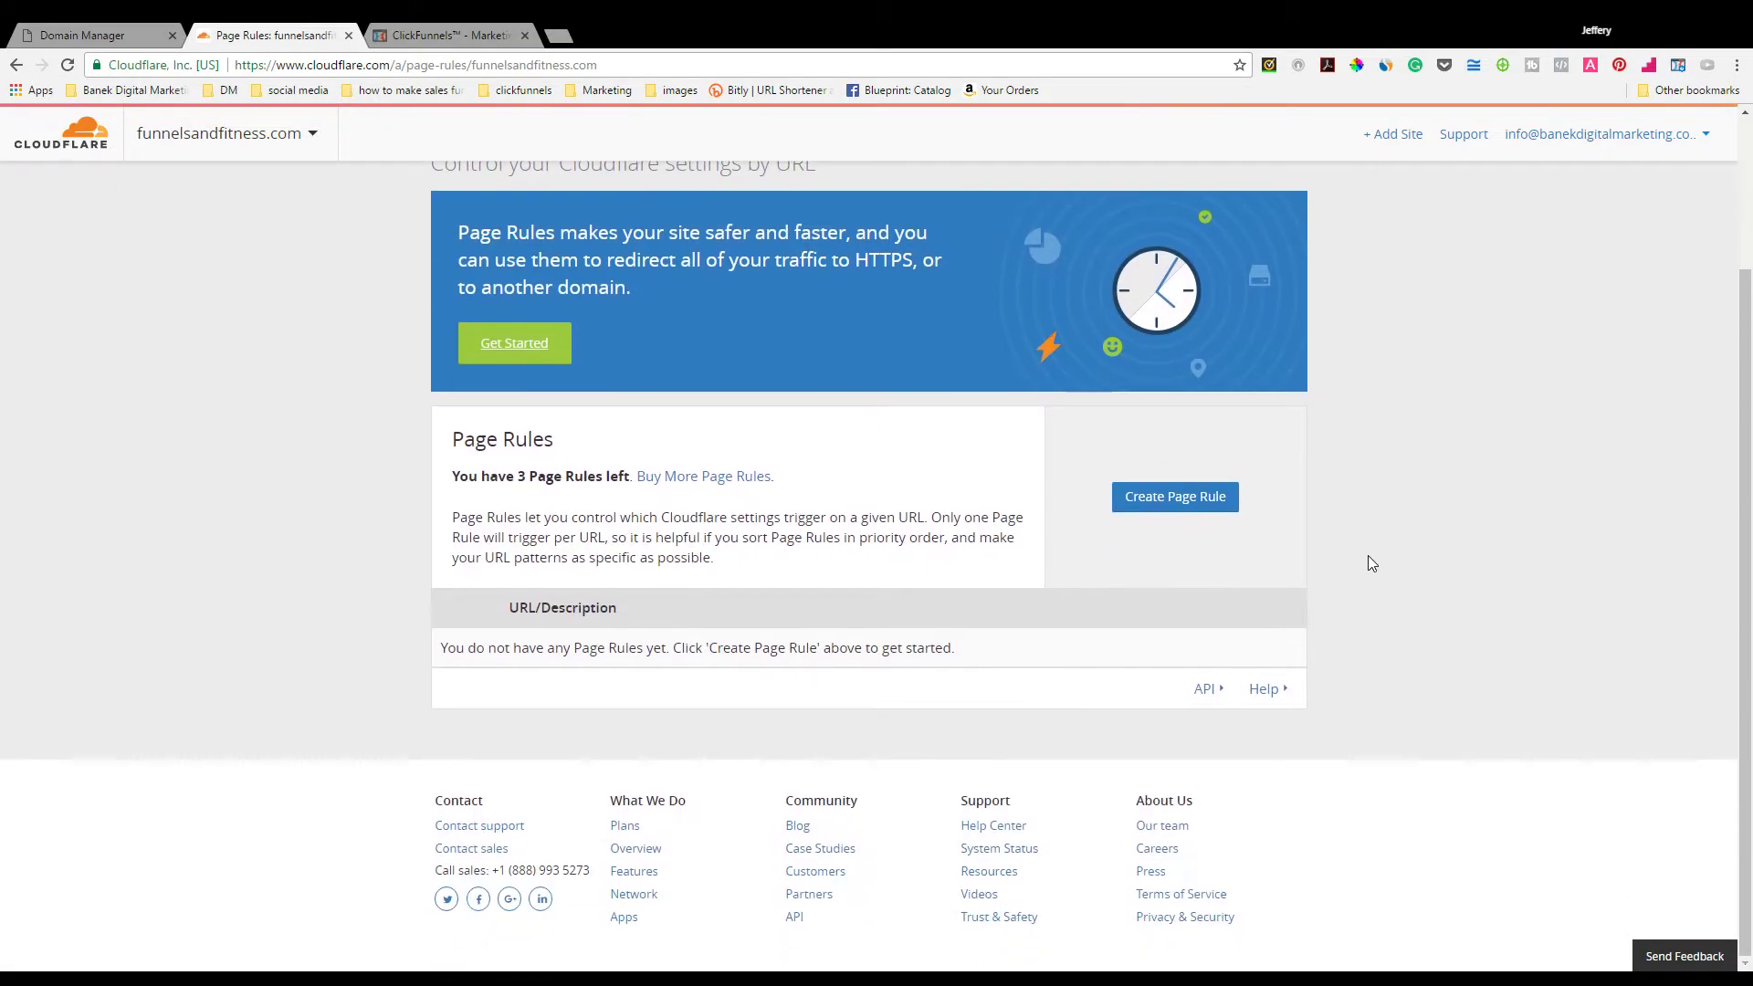
pyautogui.click(1155, 505)
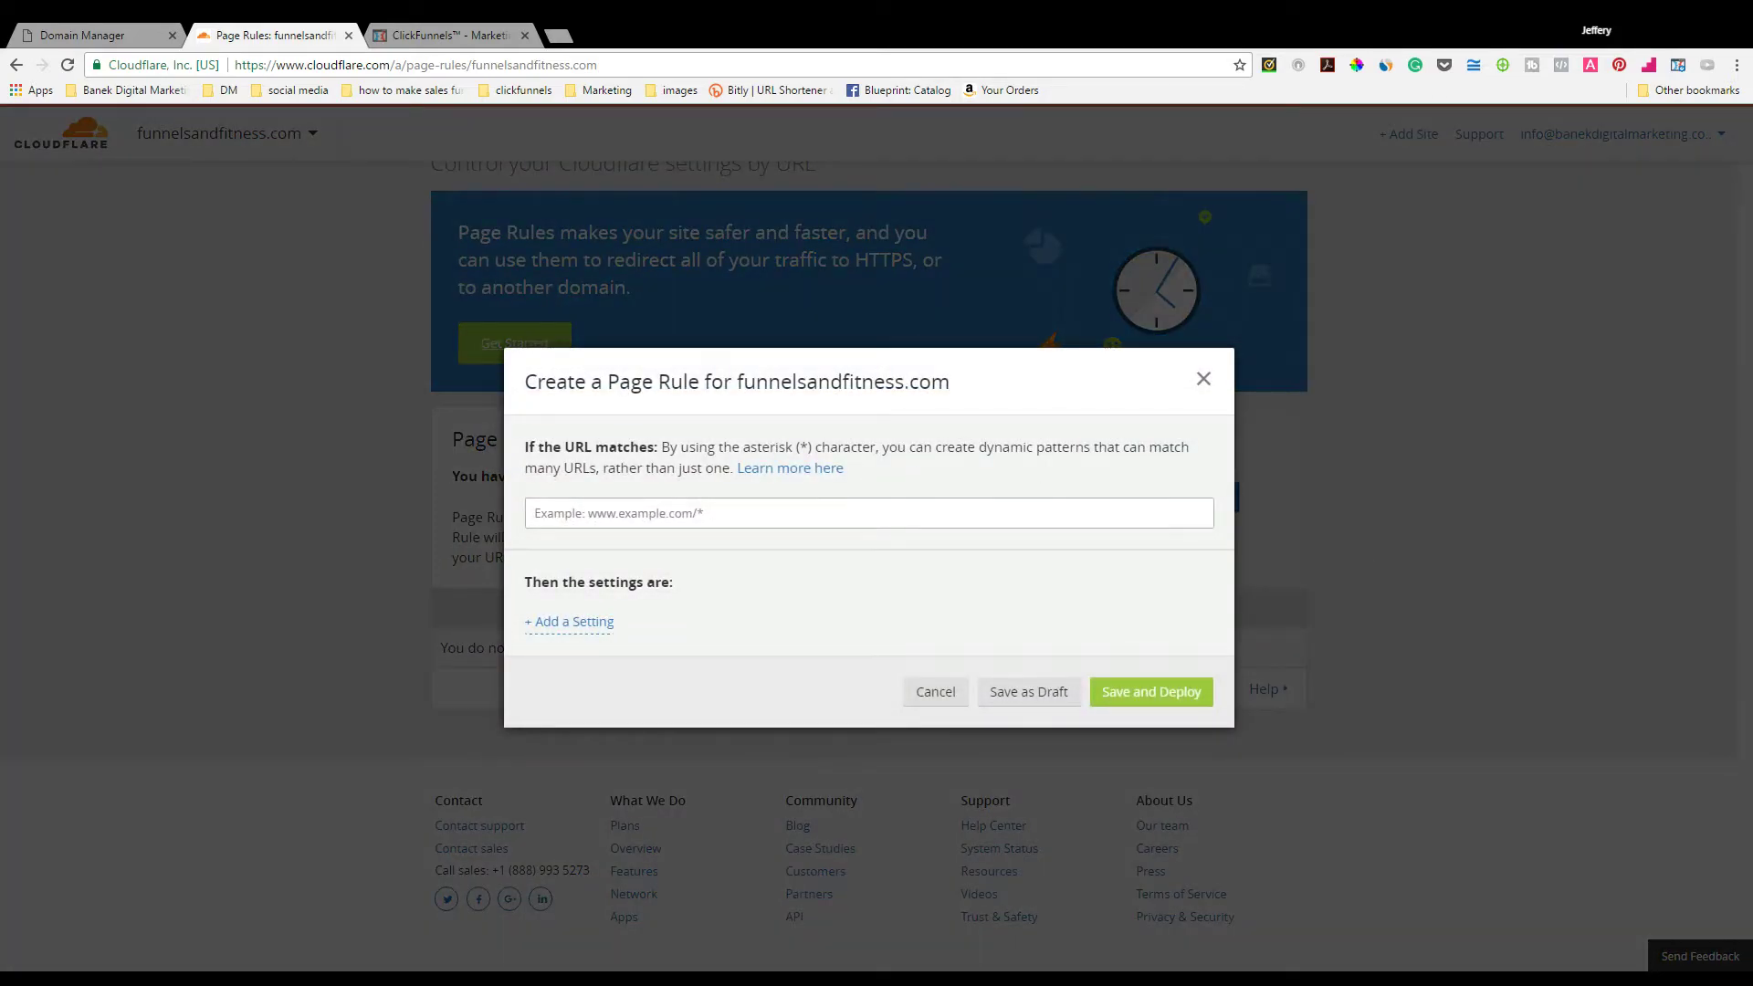
pyautogui.write('www')
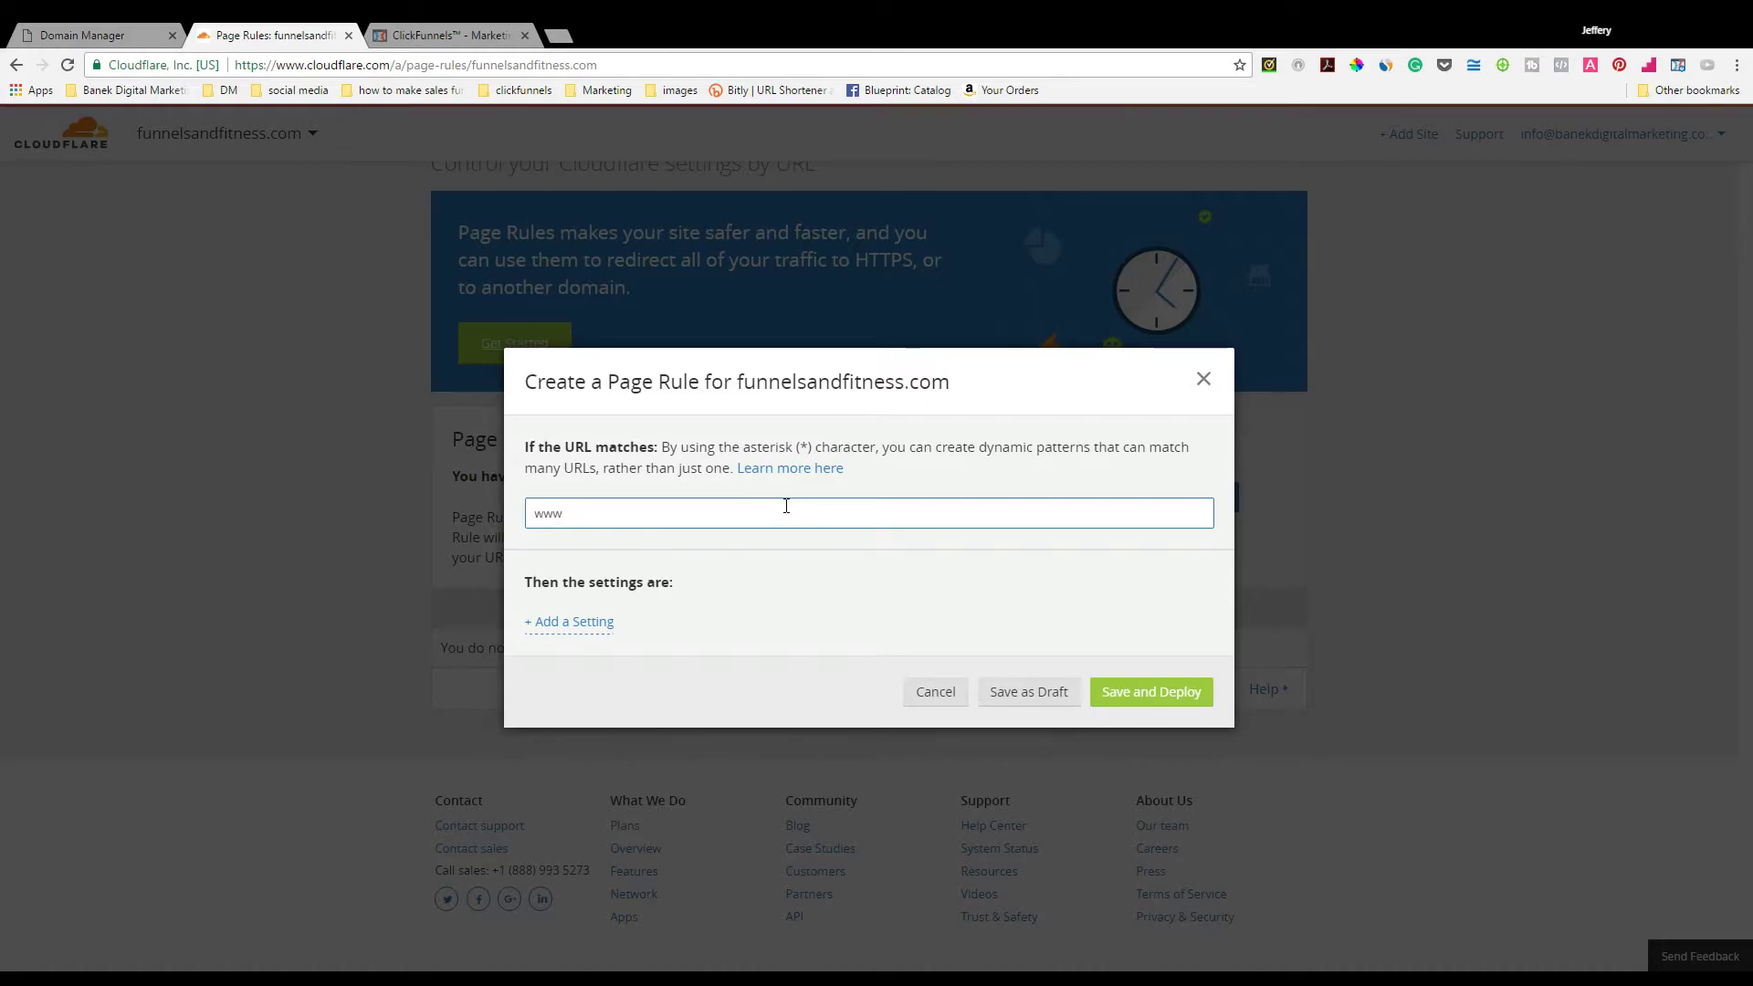
pyautogui.write('.')
pyautogui.write('erin.ns.cloudflare.com')
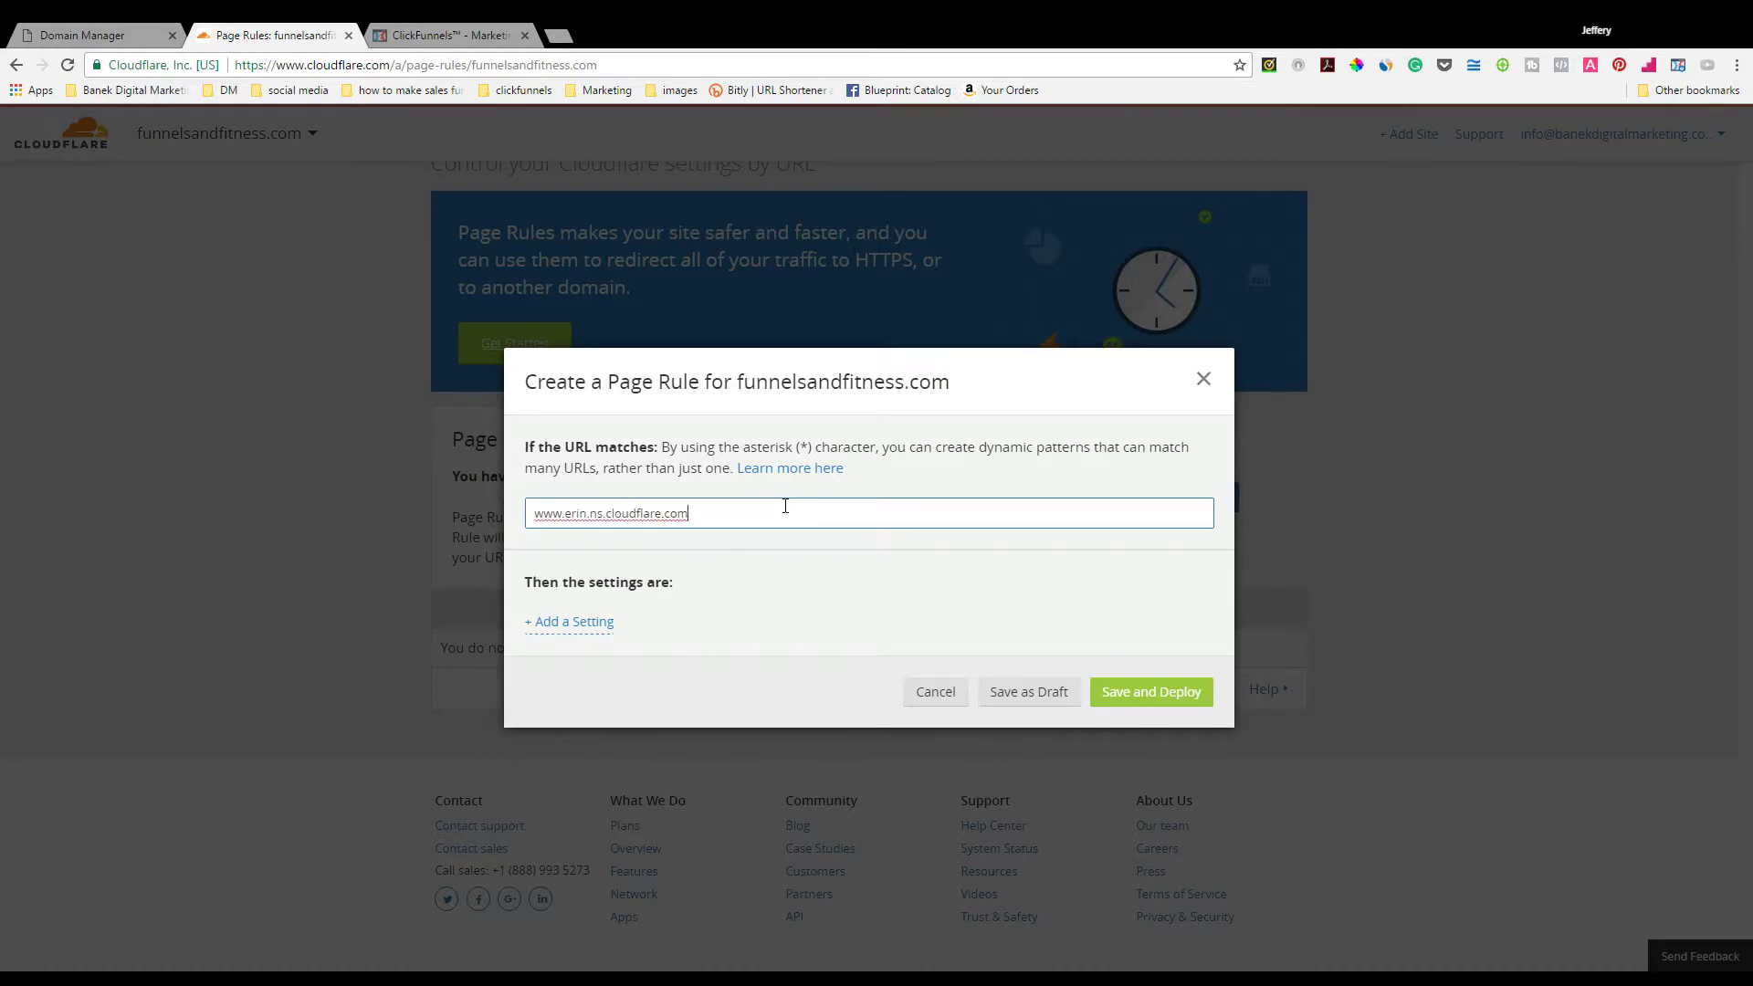
pyautogui.hotkey('shift', 'Left')
pyautogui.hotkey('shift', 'Left')
pyautogui.hotkey('shift', 'Left')
pyautogui.hotkey('shift', 'Left')
pyautogui.hotkey('shift', 'Left')
pyautogui.hotkey('shift', 'Left')
pyautogui.hotkey('shift', 'Left')
pyautogui.hotkey('shift', 'Left')
pyautogui.hotkey('shift', 'Left')
pyautogui.hotkey('shift', 'Left')
pyautogui.hotkey('shift', 'Left')
pyautogui.hotkey('shift', 'Left')
pyautogui.hotkey('shift', 'Left')
pyautogui.hotkey('shift', 'Left')
pyautogui.hotkey('shift', 'Left')
pyautogui.hotkey('shift', 'Left')
pyautogui.hotkey('shift', 'Left')
pyautogui.hotkey('shift', 'Left')
pyautogui.hotkey('shift', 'Left')
pyautogui.hotkey('shift', 'Left')
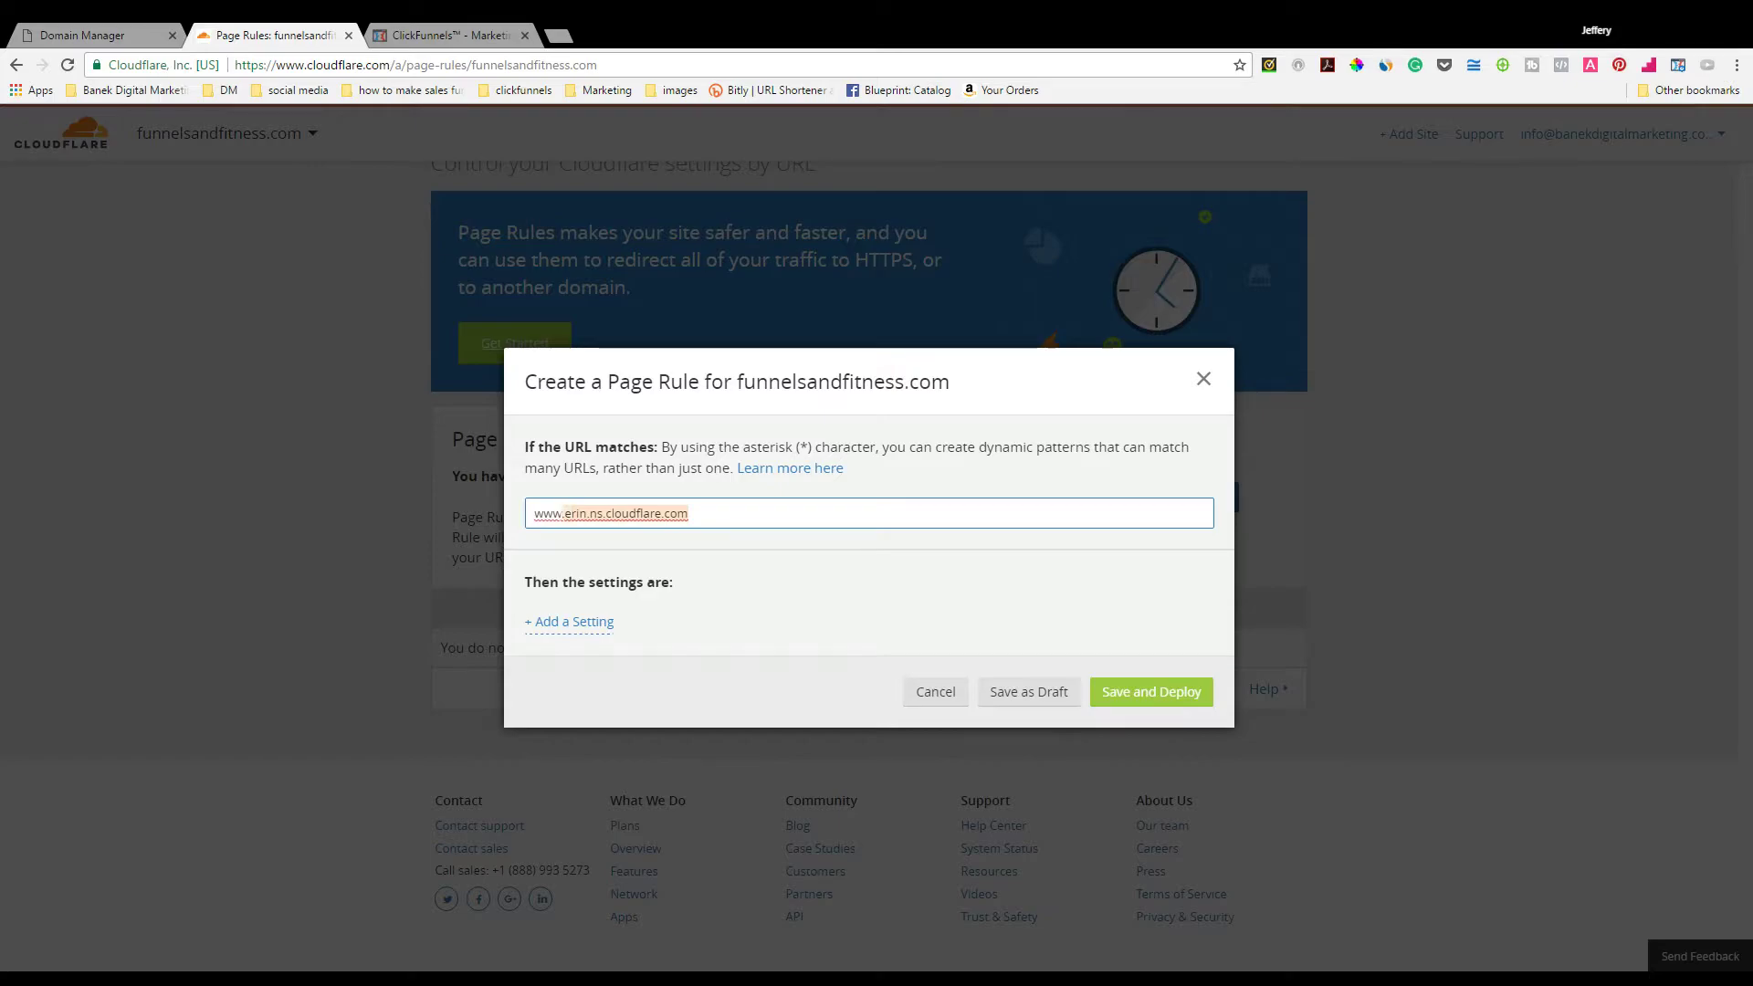
pyautogui.hotkey('ctrl', 'x')
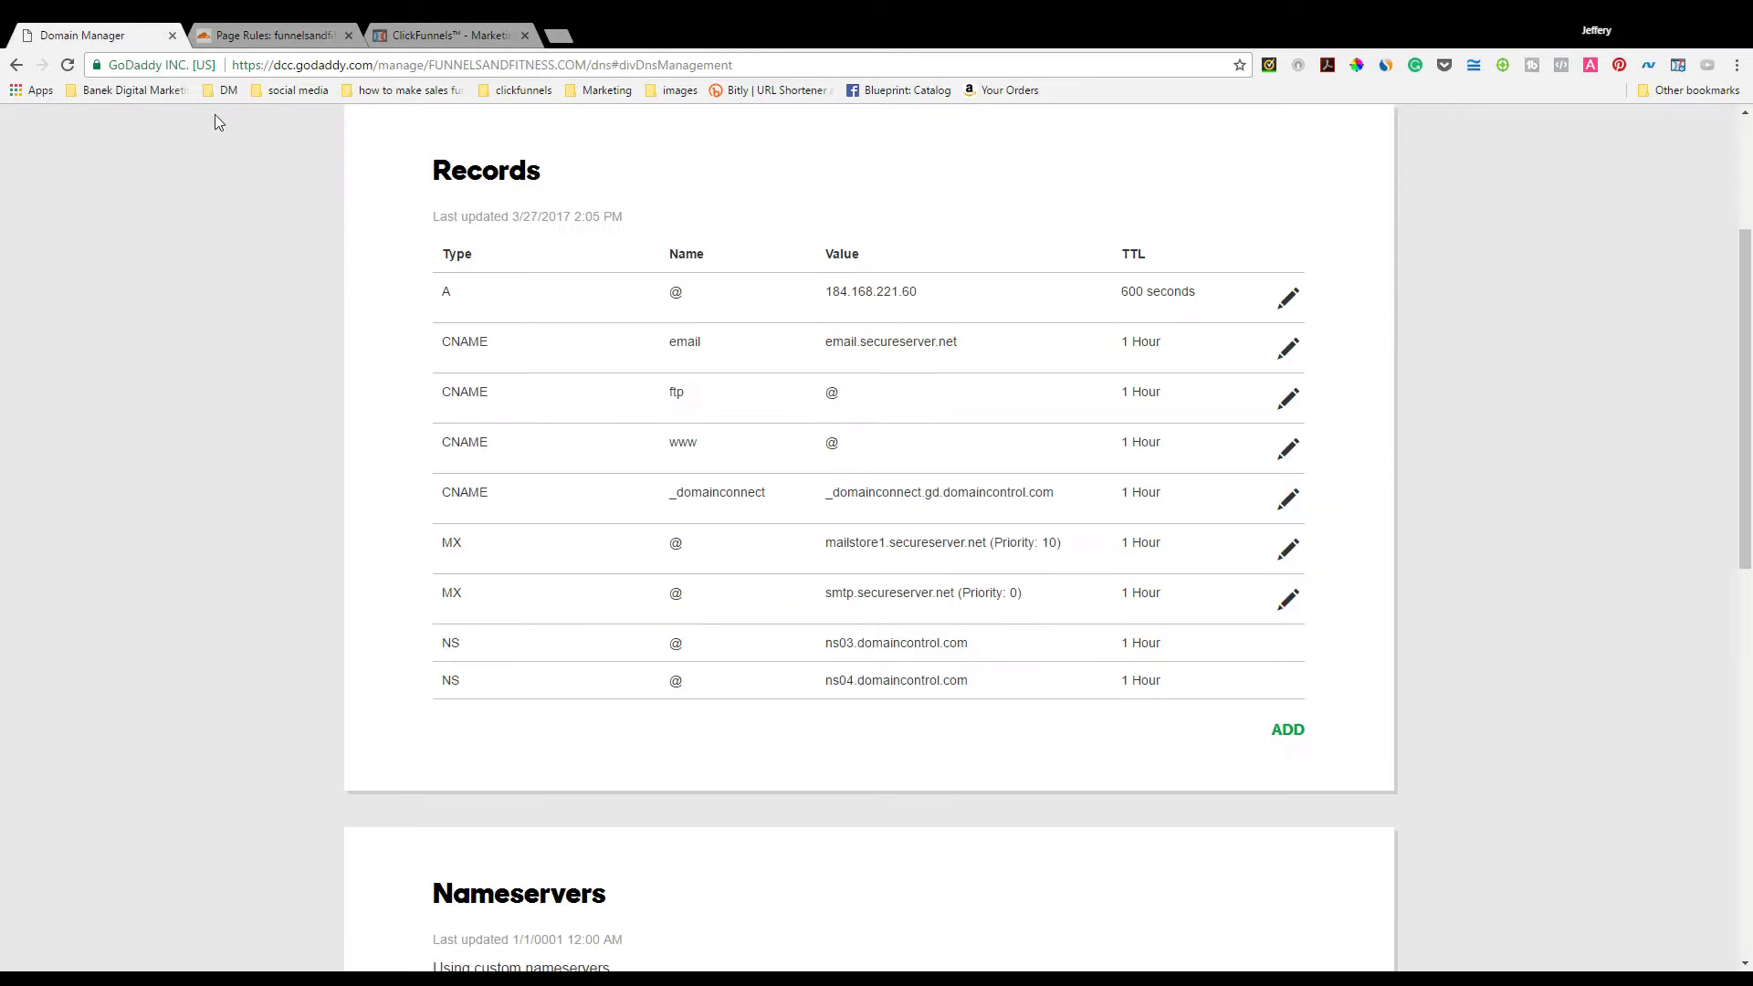
pyautogui.hotkey('ctrl', 'shift', 'Tab')
pyautogui.hotkey('ctrl', 'shift', 'Tab')
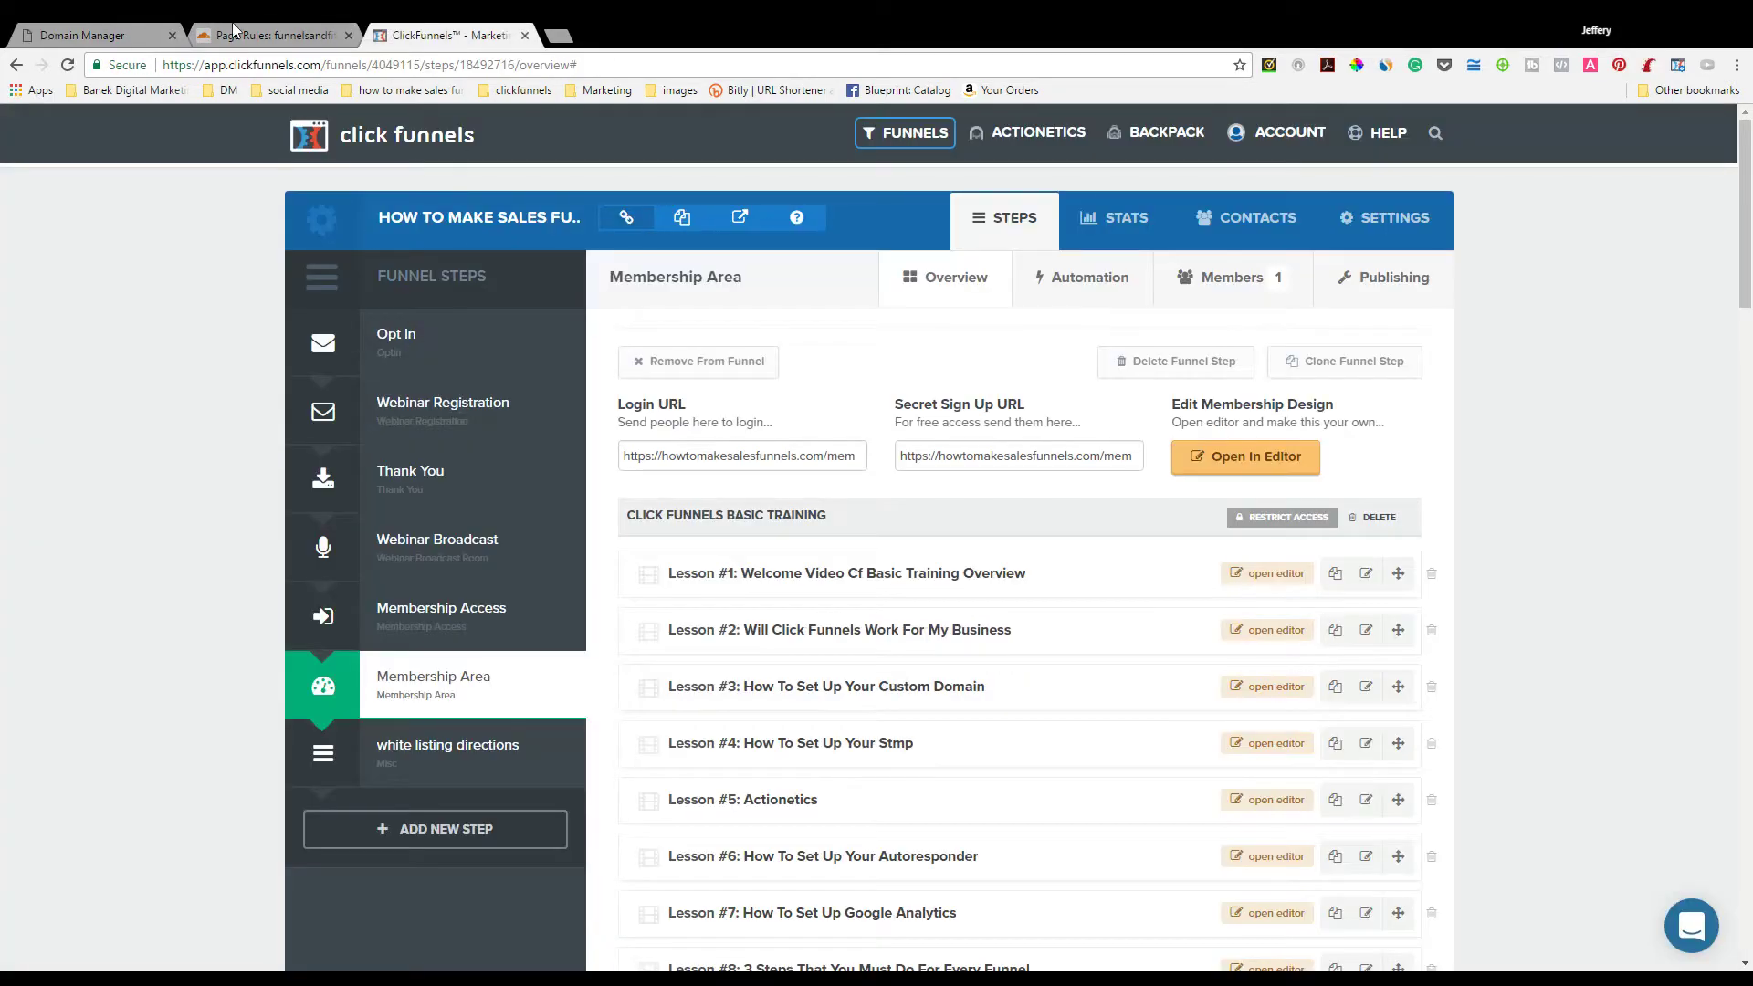
pyautogui.hotkey('ctrl', 'shift', 'Tab')
pyautogui.write('funnelsand ffitness.com')
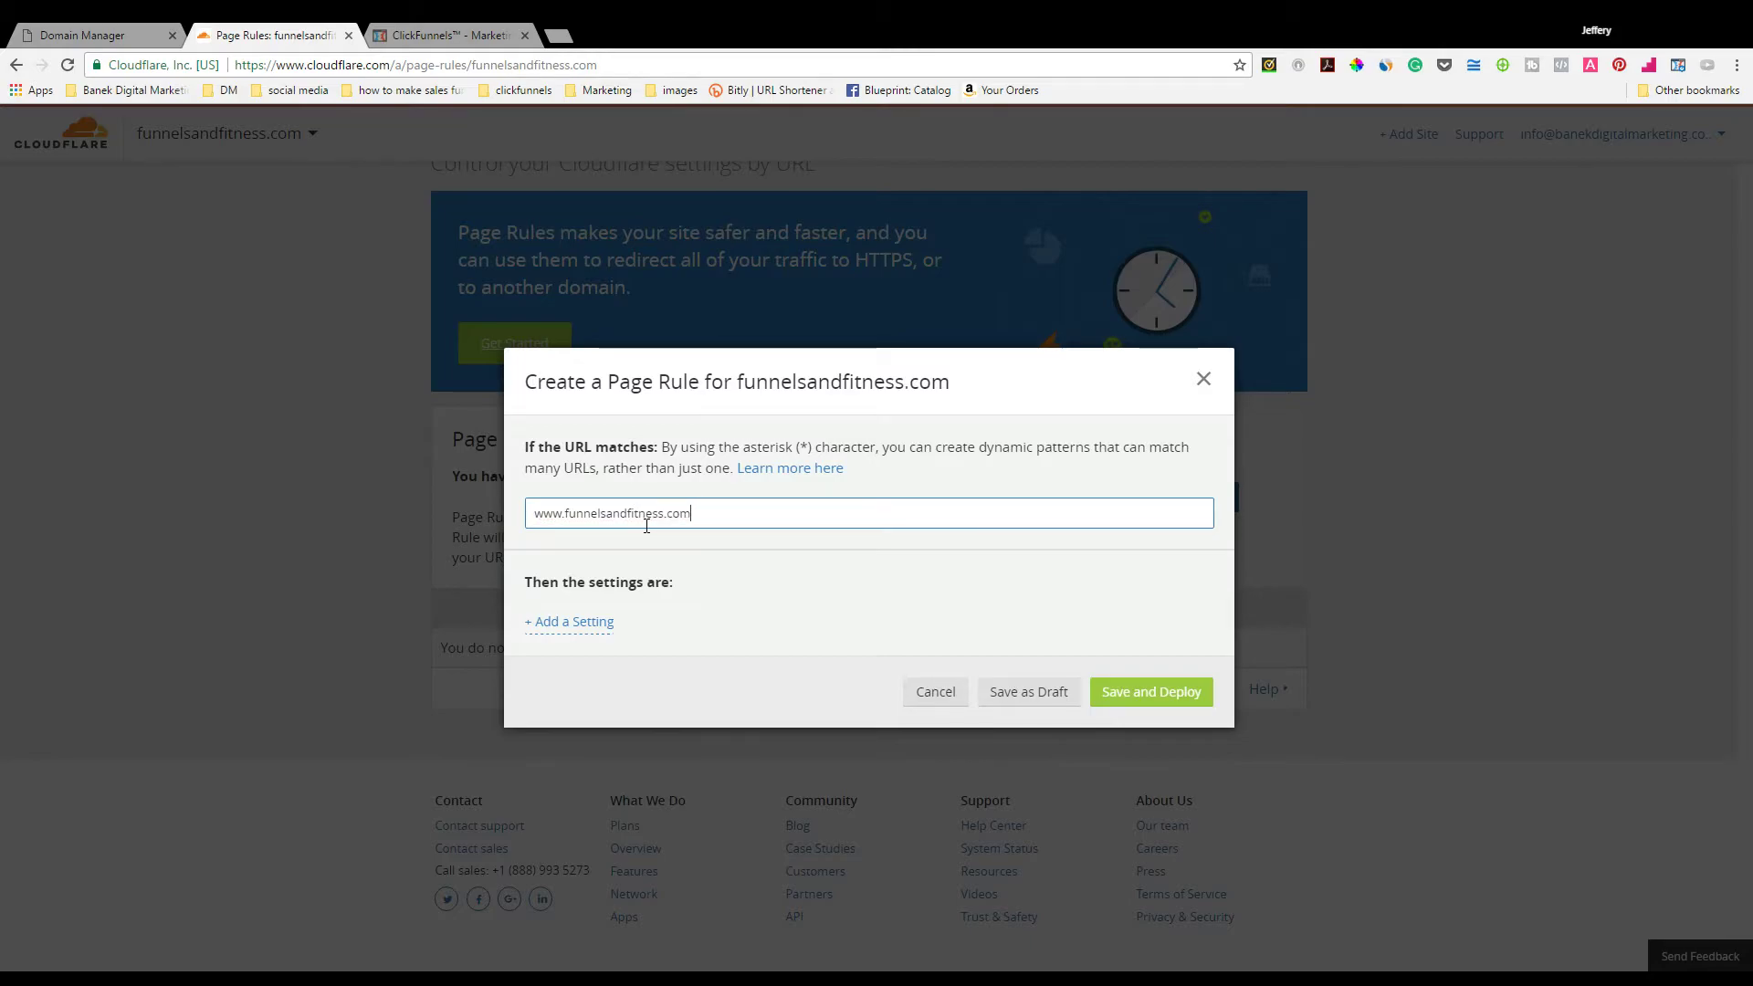
pyautogui.write('/*')
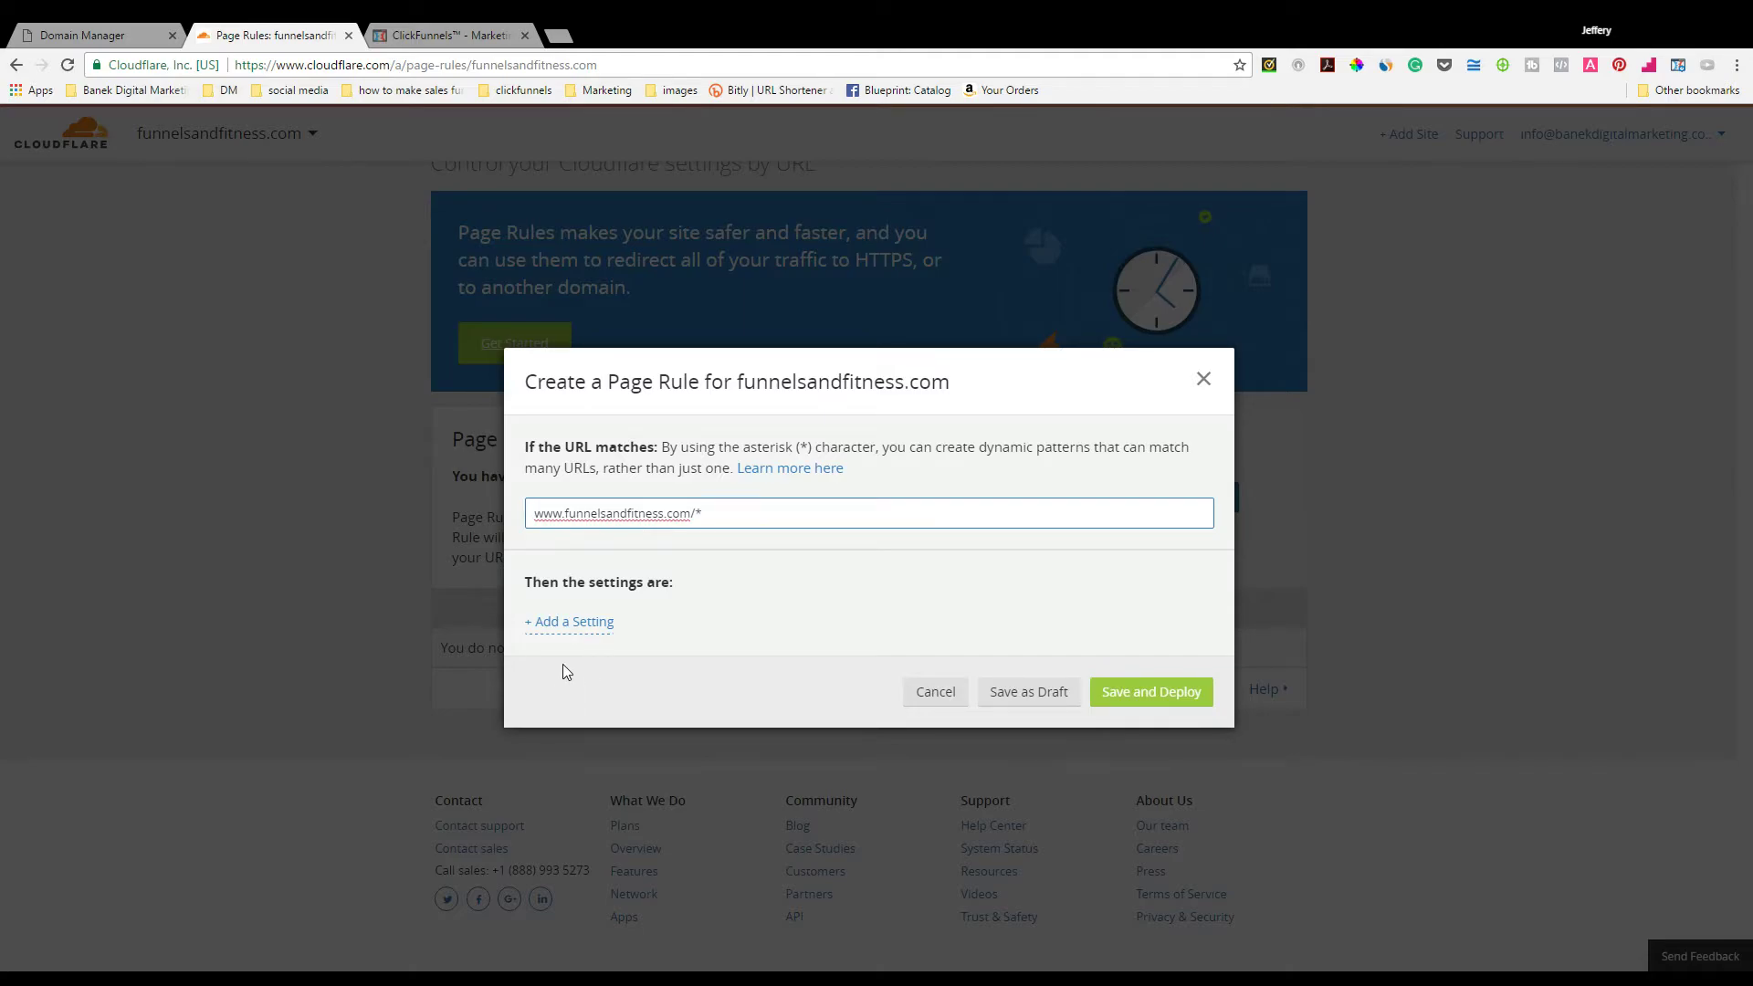
pyautogui.click(586, 625)
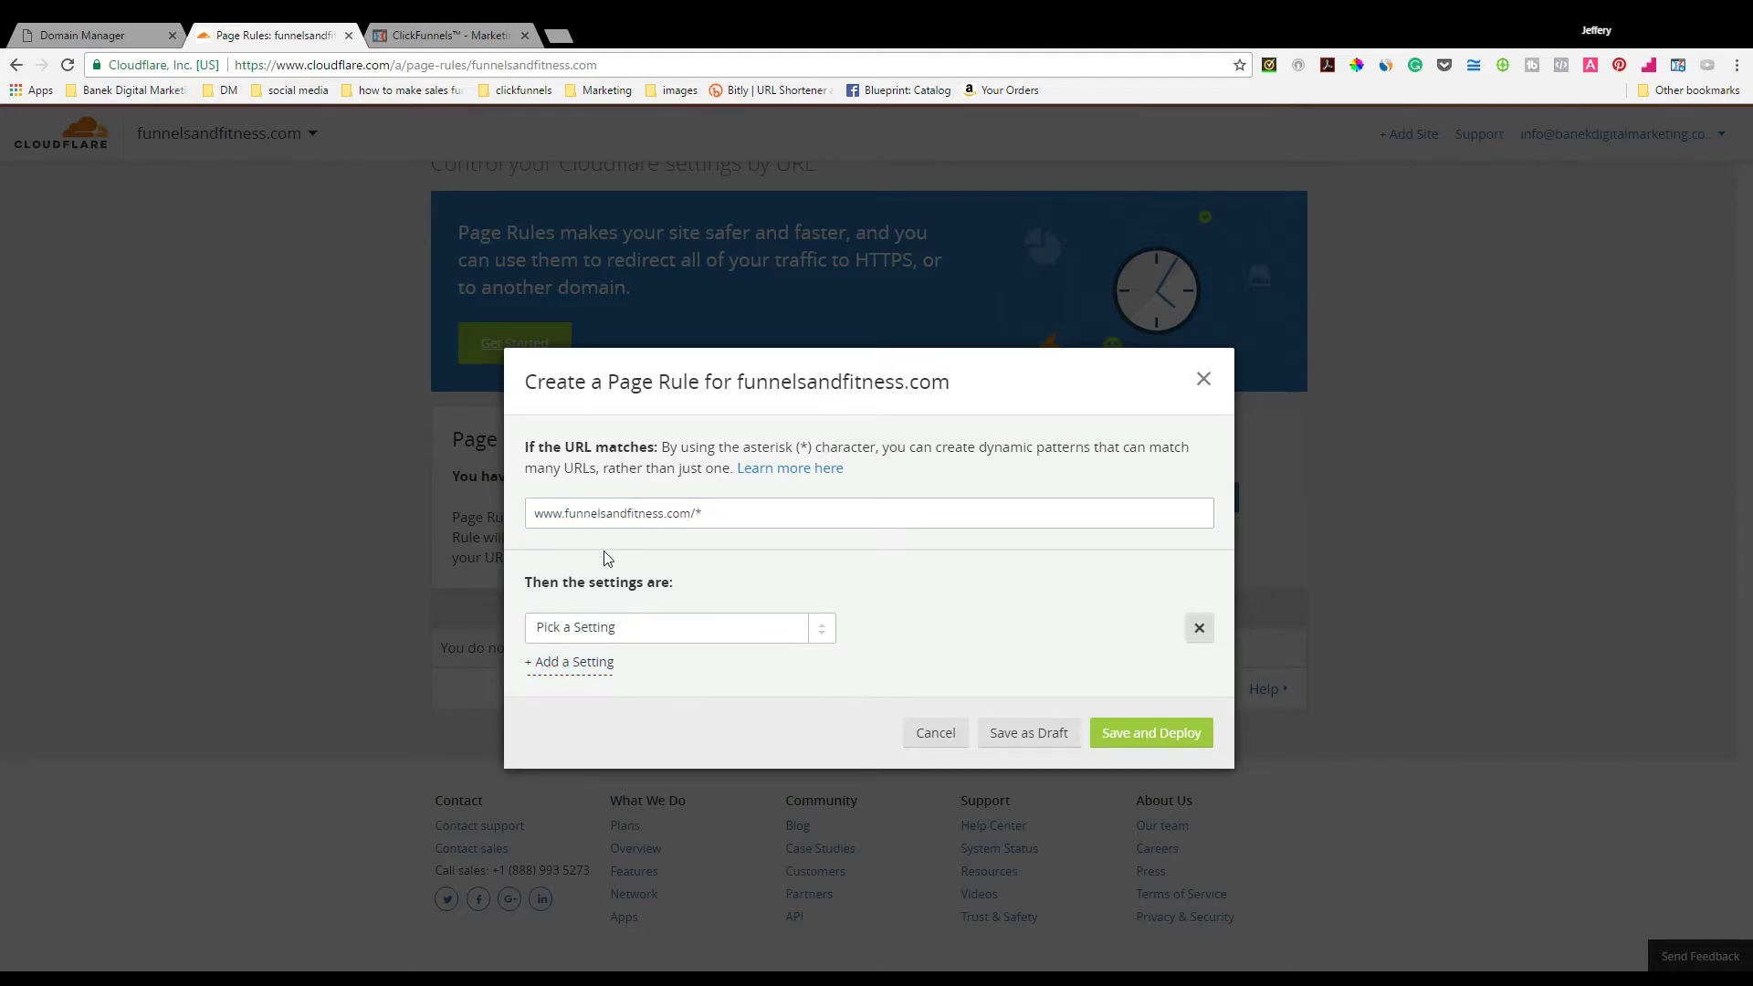
pyautogui.click(733, 628)
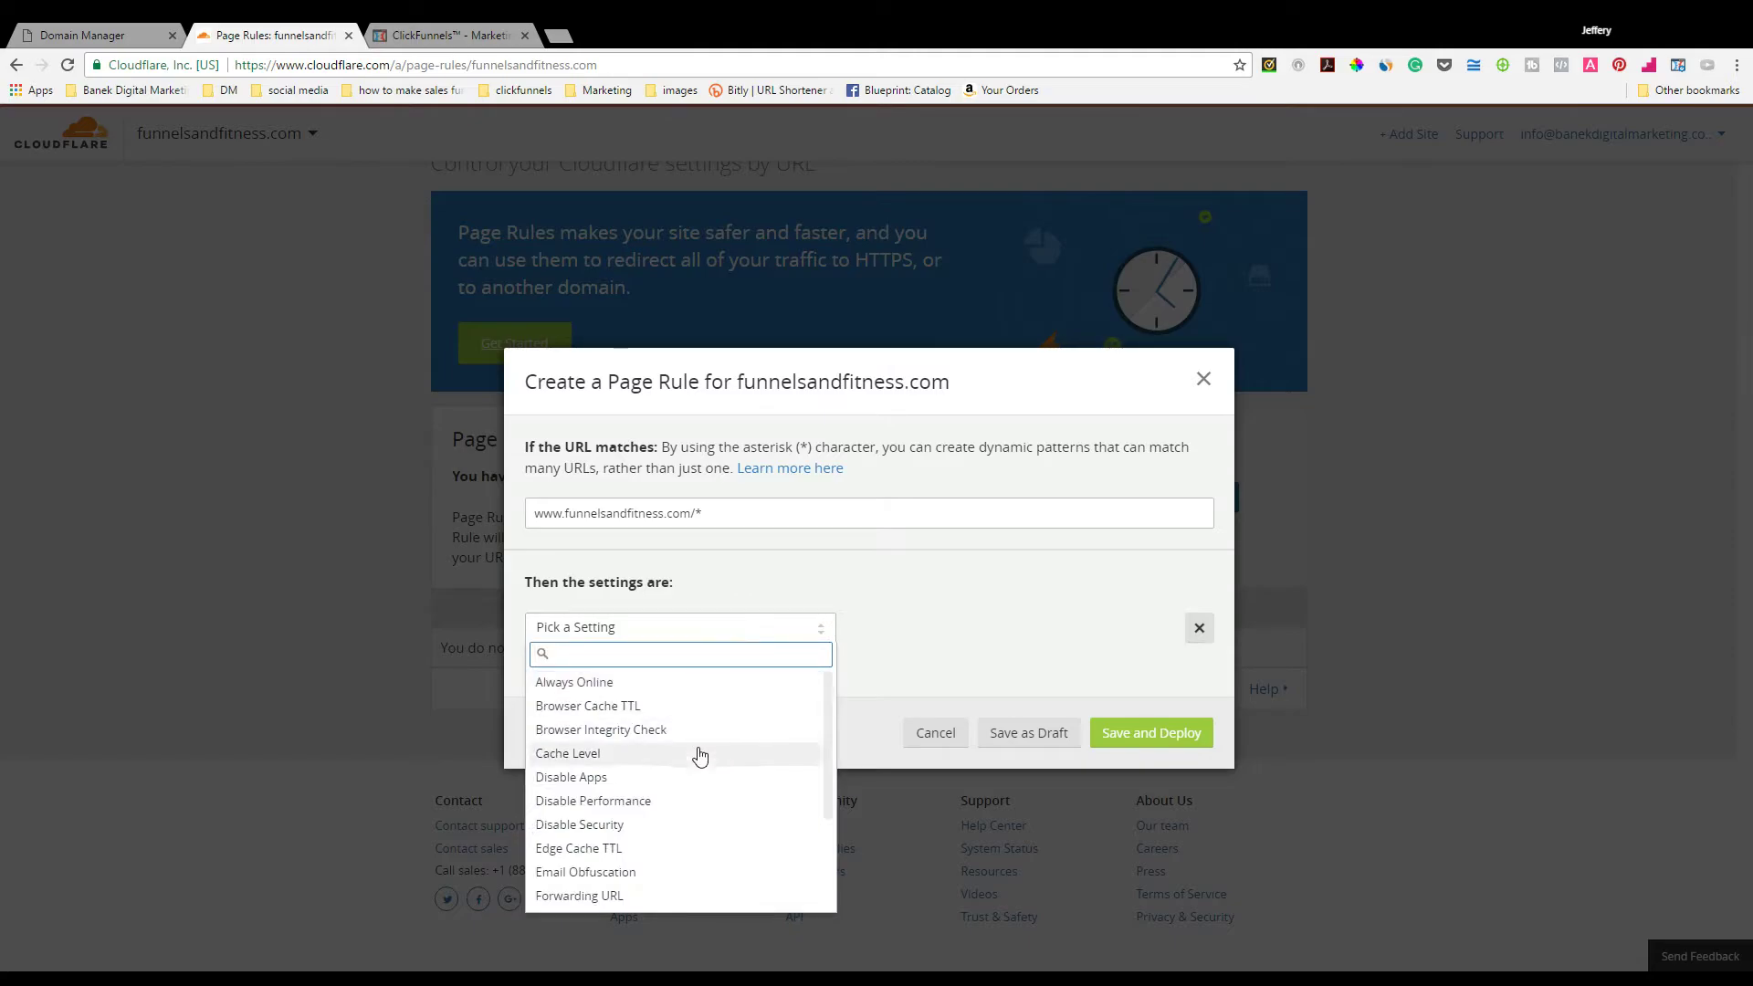
pyautogui.click(599, 896)
pyautogui.click(1001, 630)
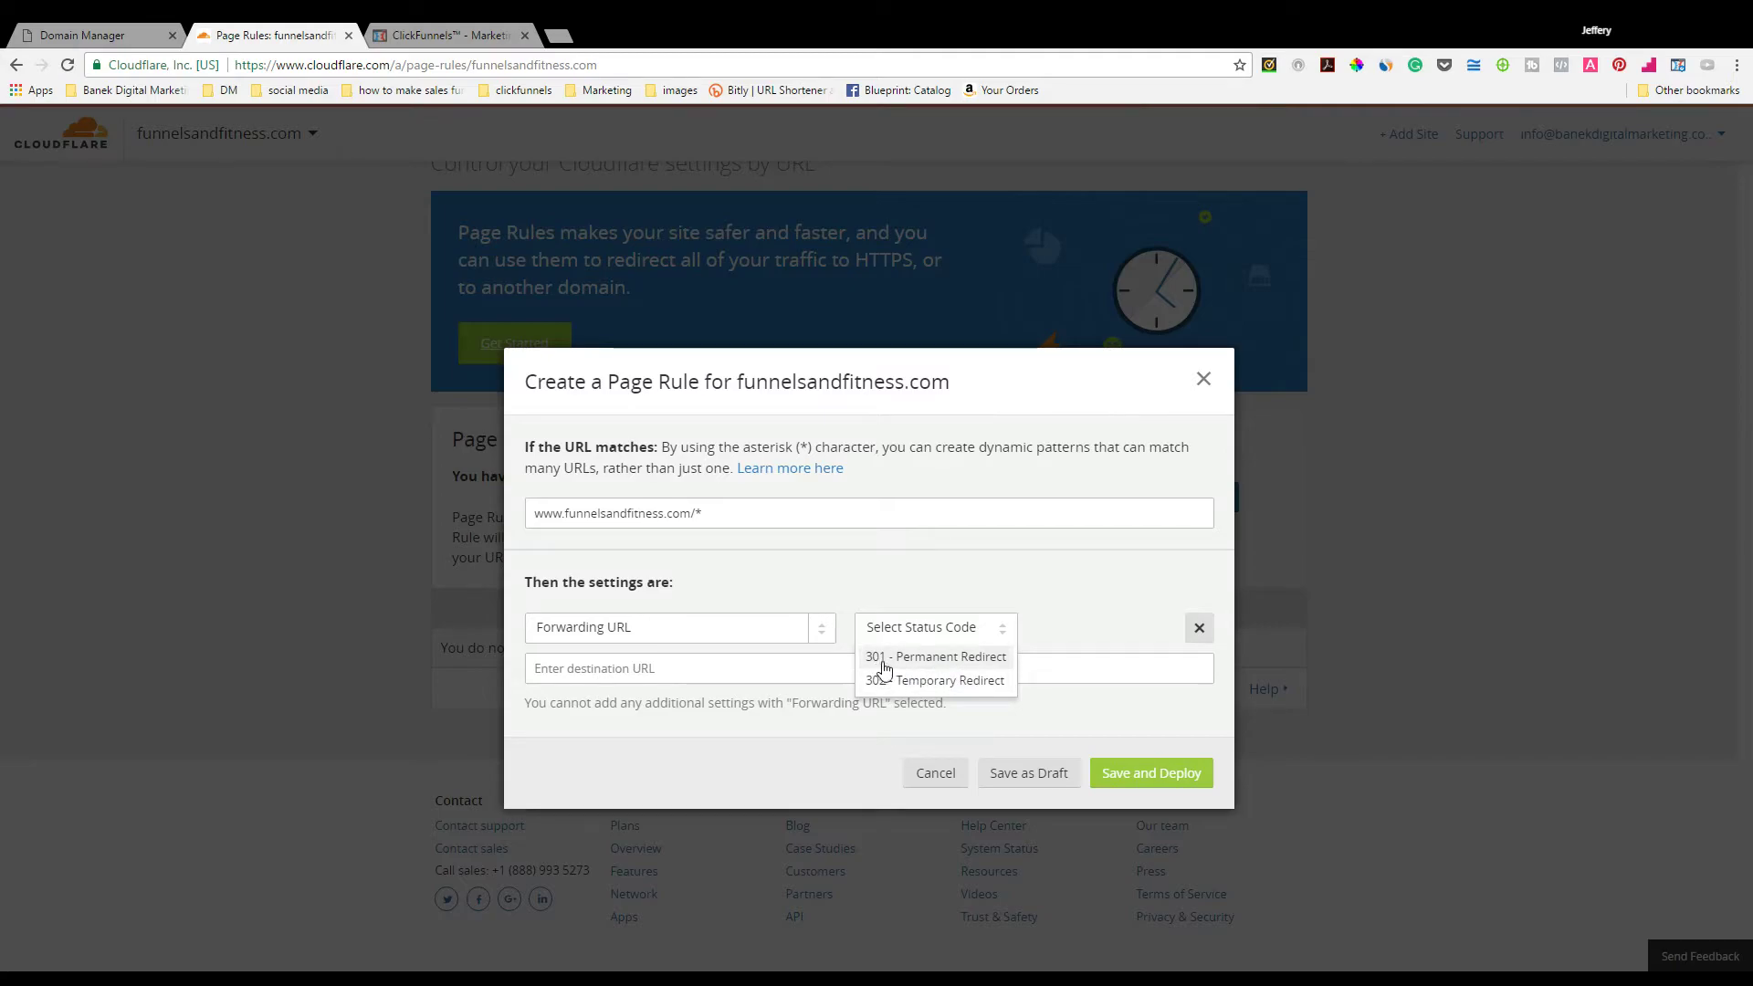
pyautogui.click(937, 658)
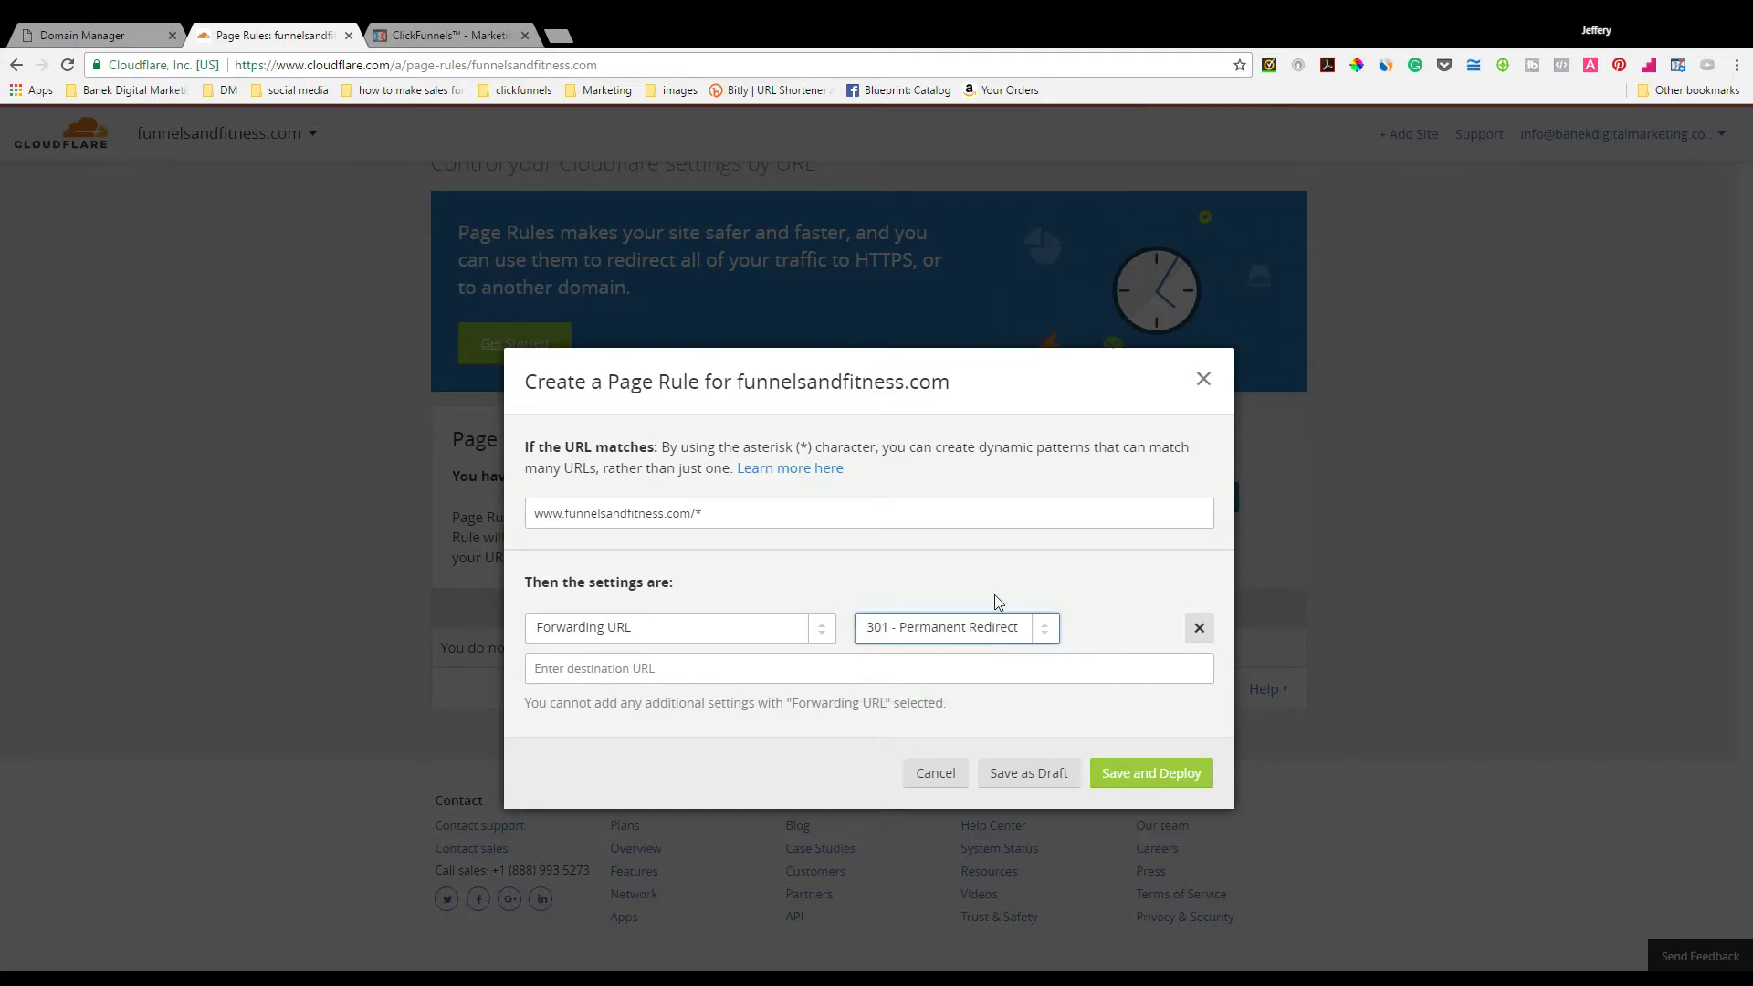
pyautogui.click(634, 672)
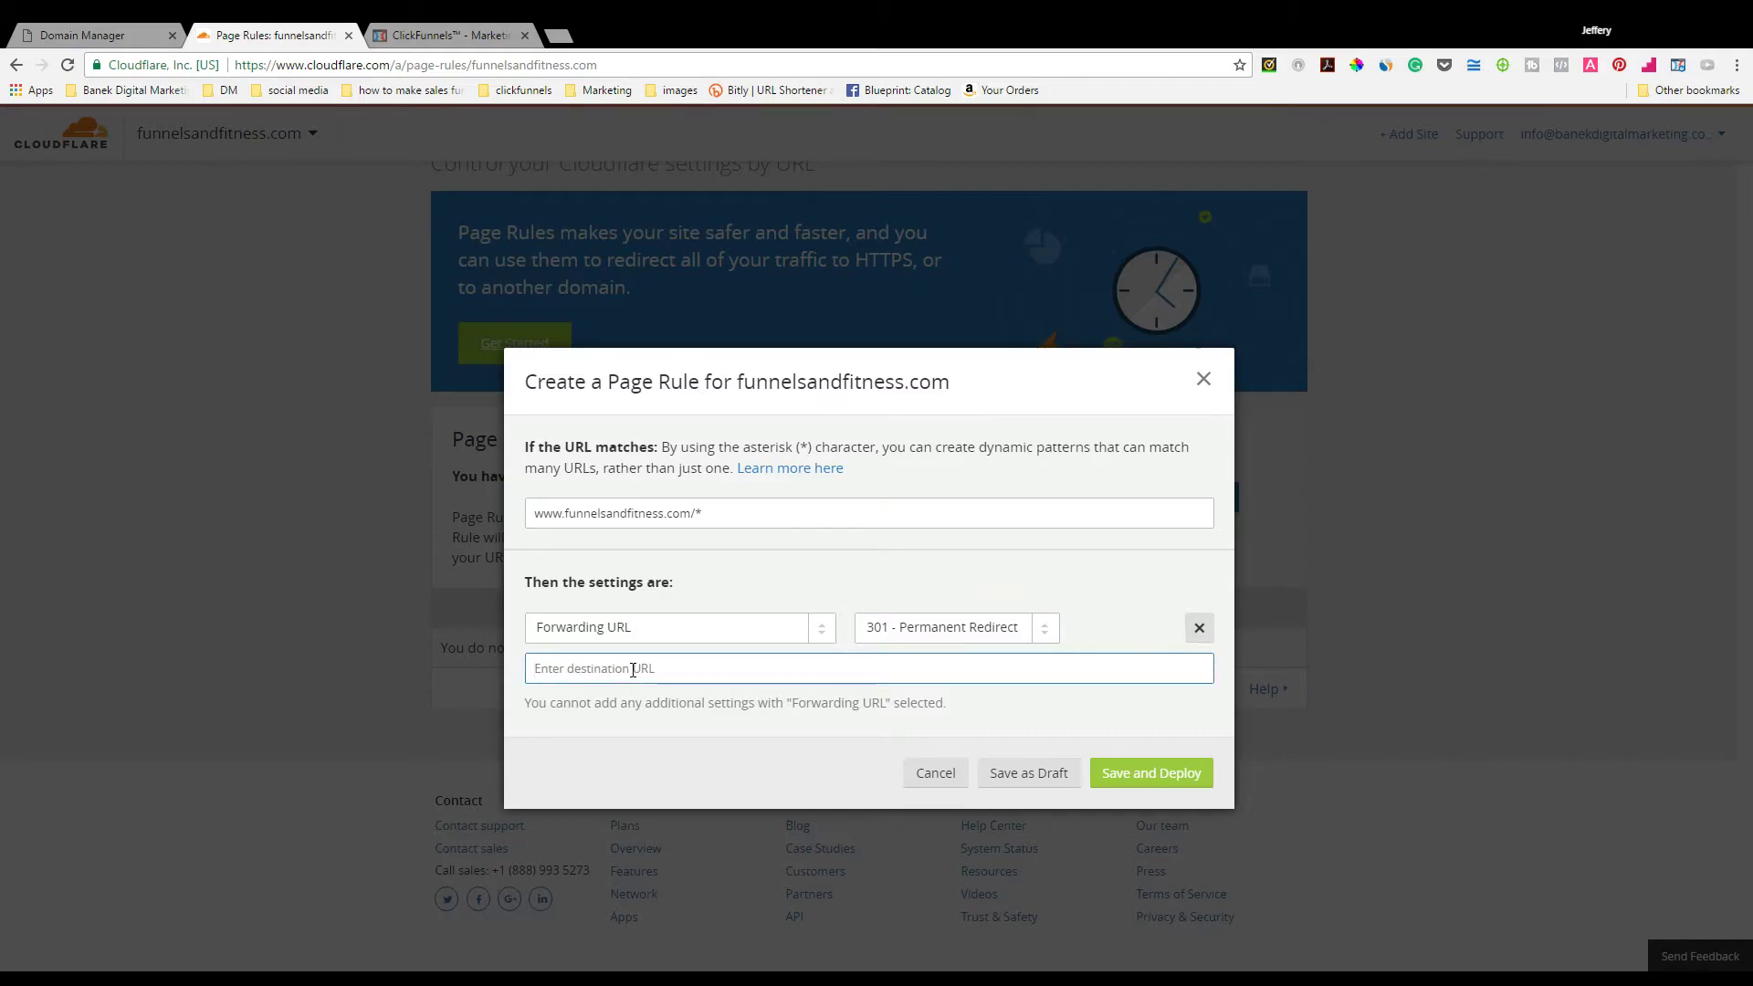
pyautogui.write('https://www.funnelsandfitness.com/')
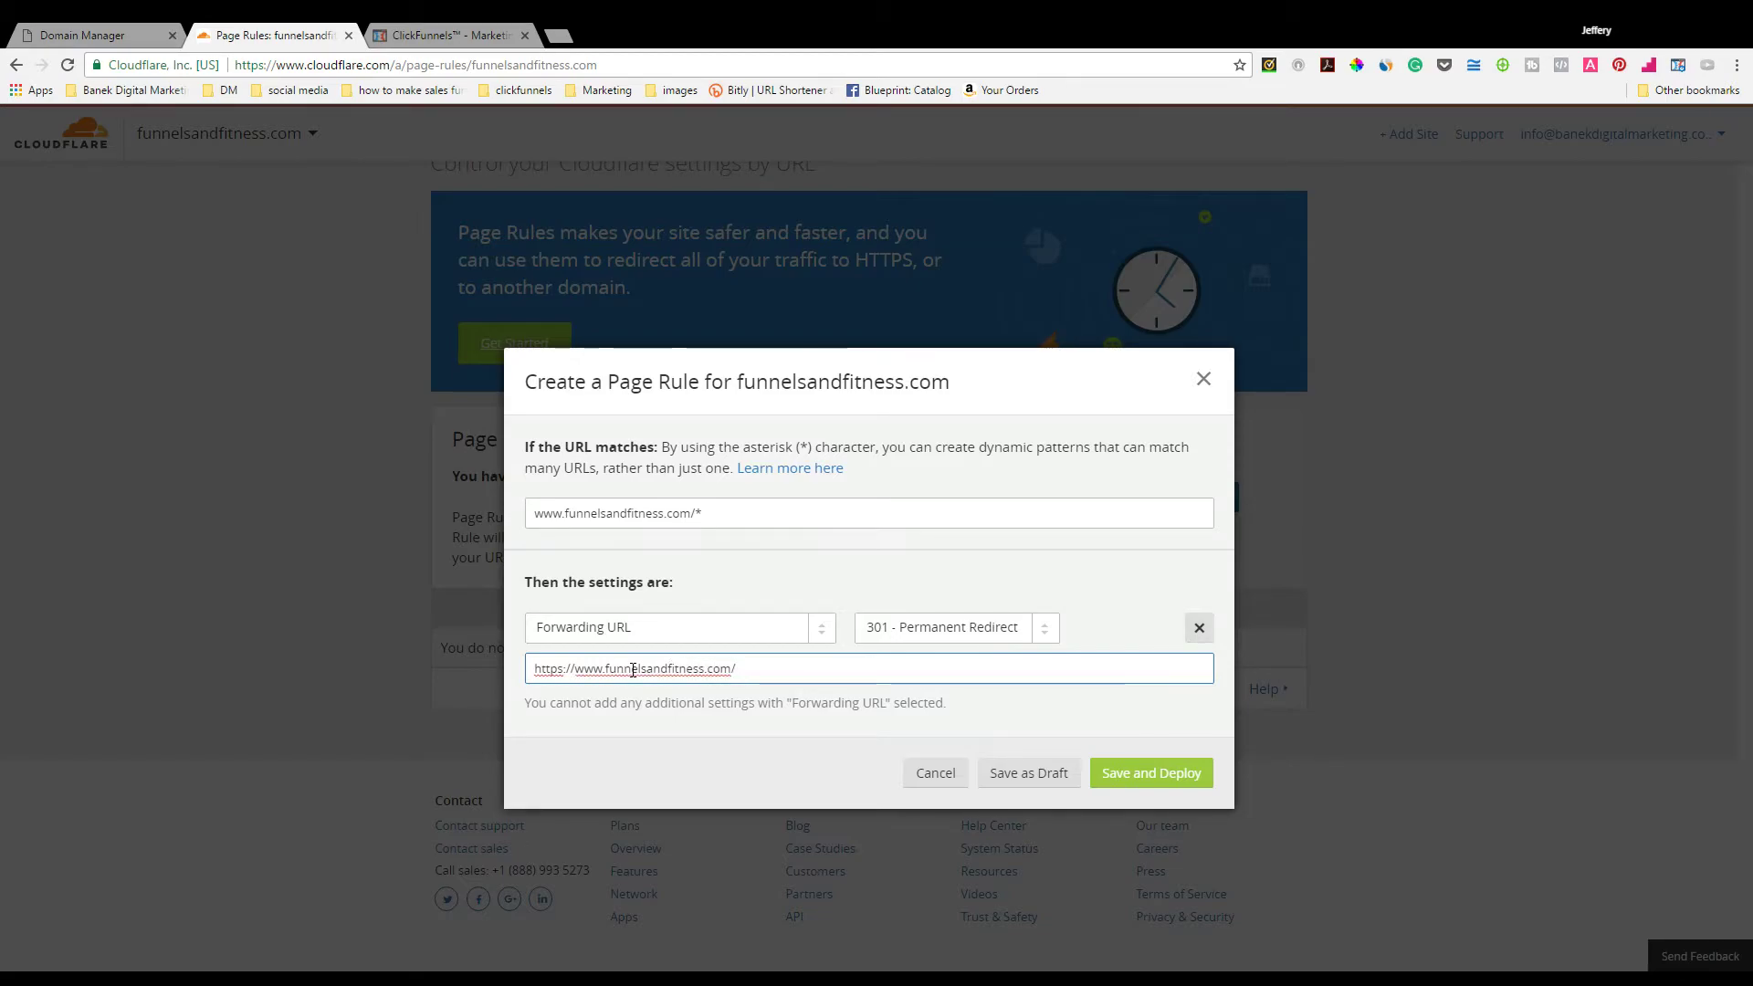
pyautogui.write('$1')
pyautogui.click(1150, 776)
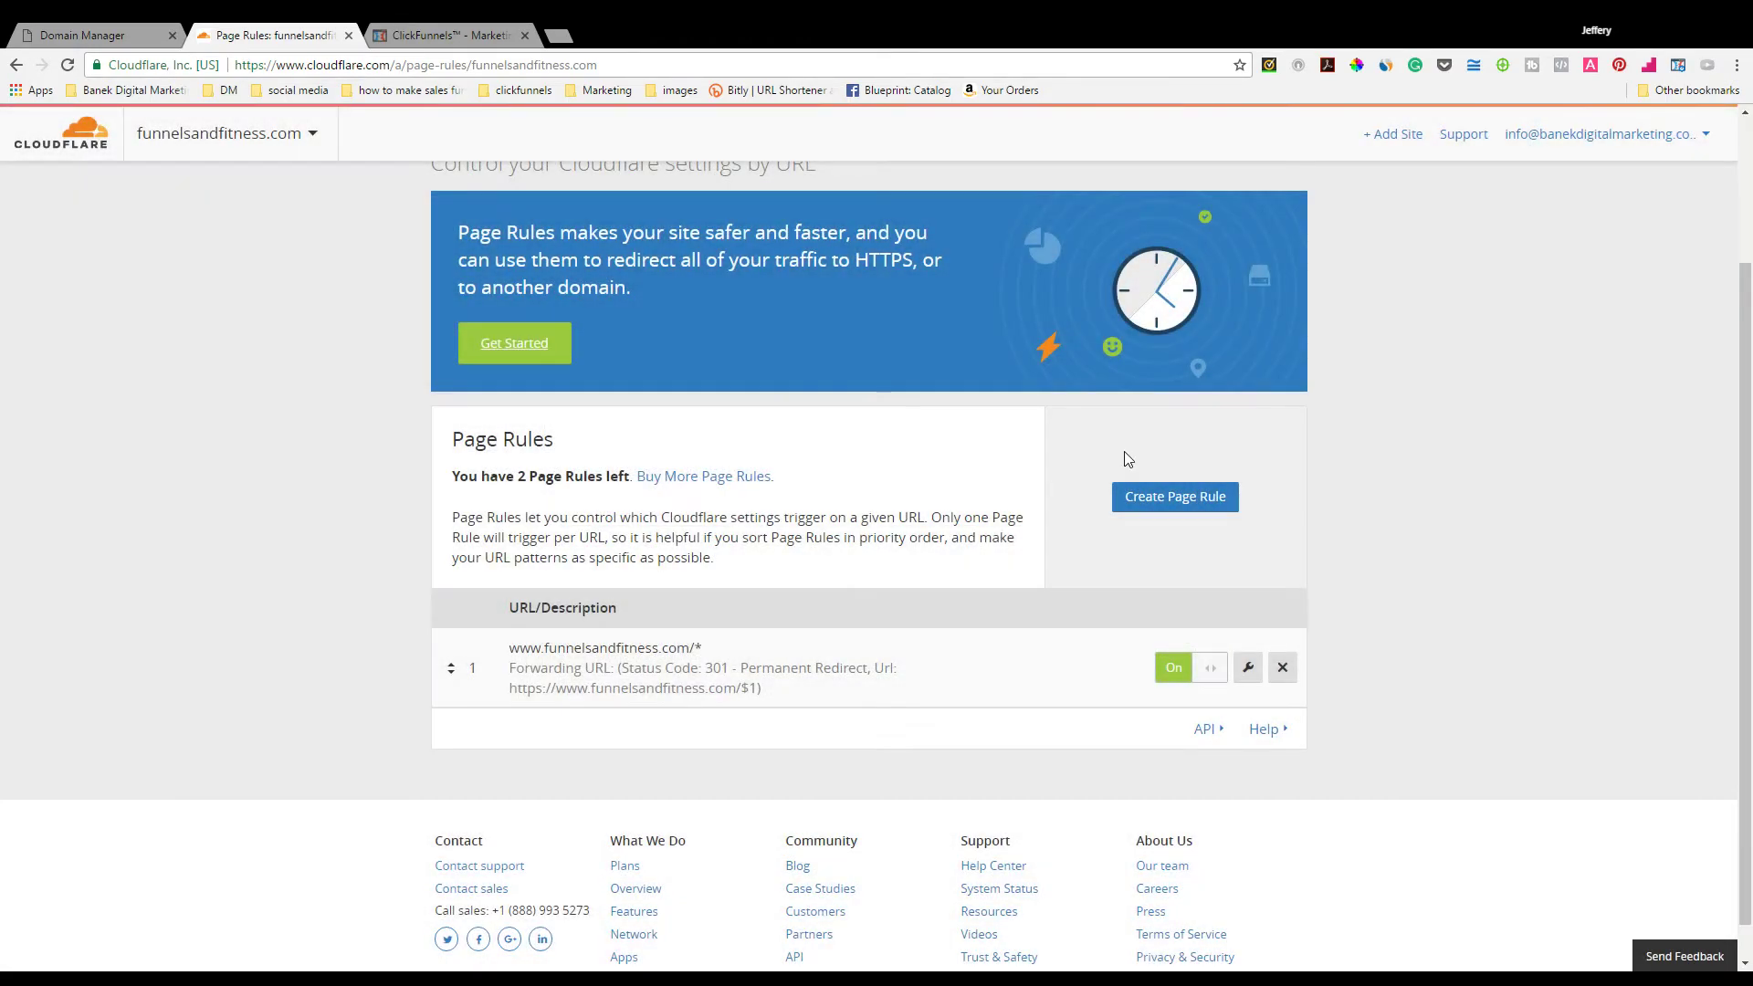
pyautogui.scroll(-1, 1512, 639)
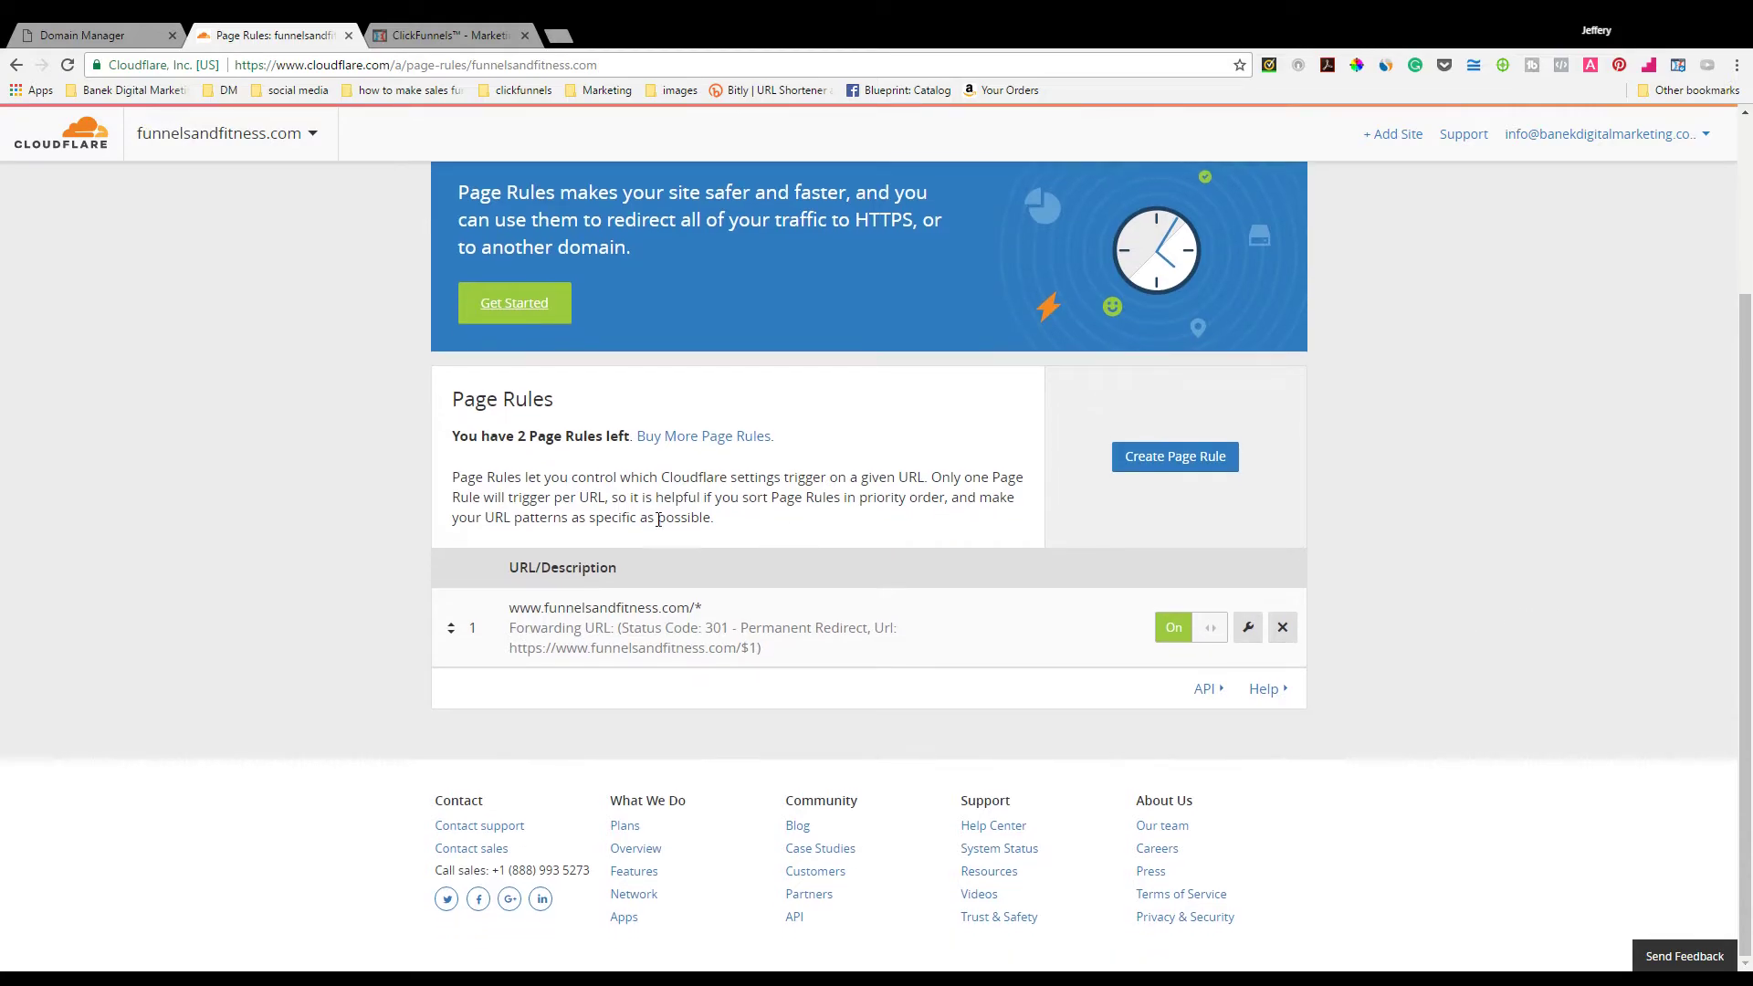
pyautogui.scroll(1, 758, 627)
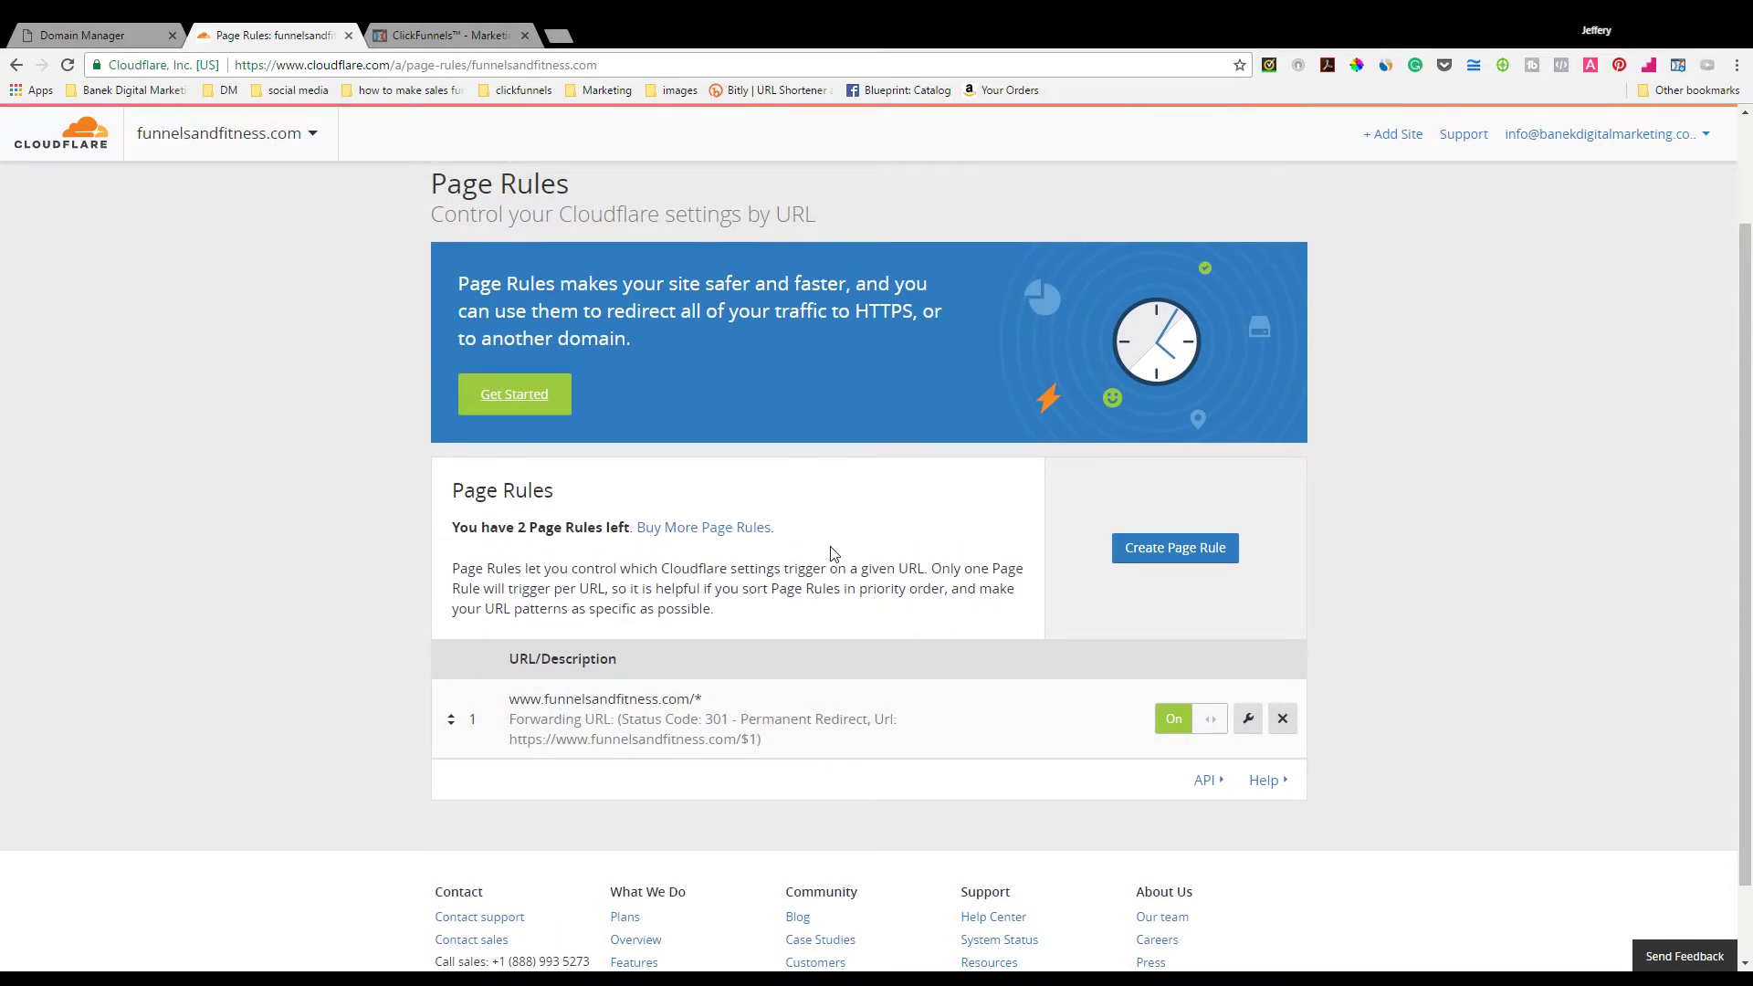
# Step: In ClickFunnels Custom Domains, start adding a new domain using an existing domain
pyautogui.click(461, 35)
pyautogui.moveTo(1340, 135)
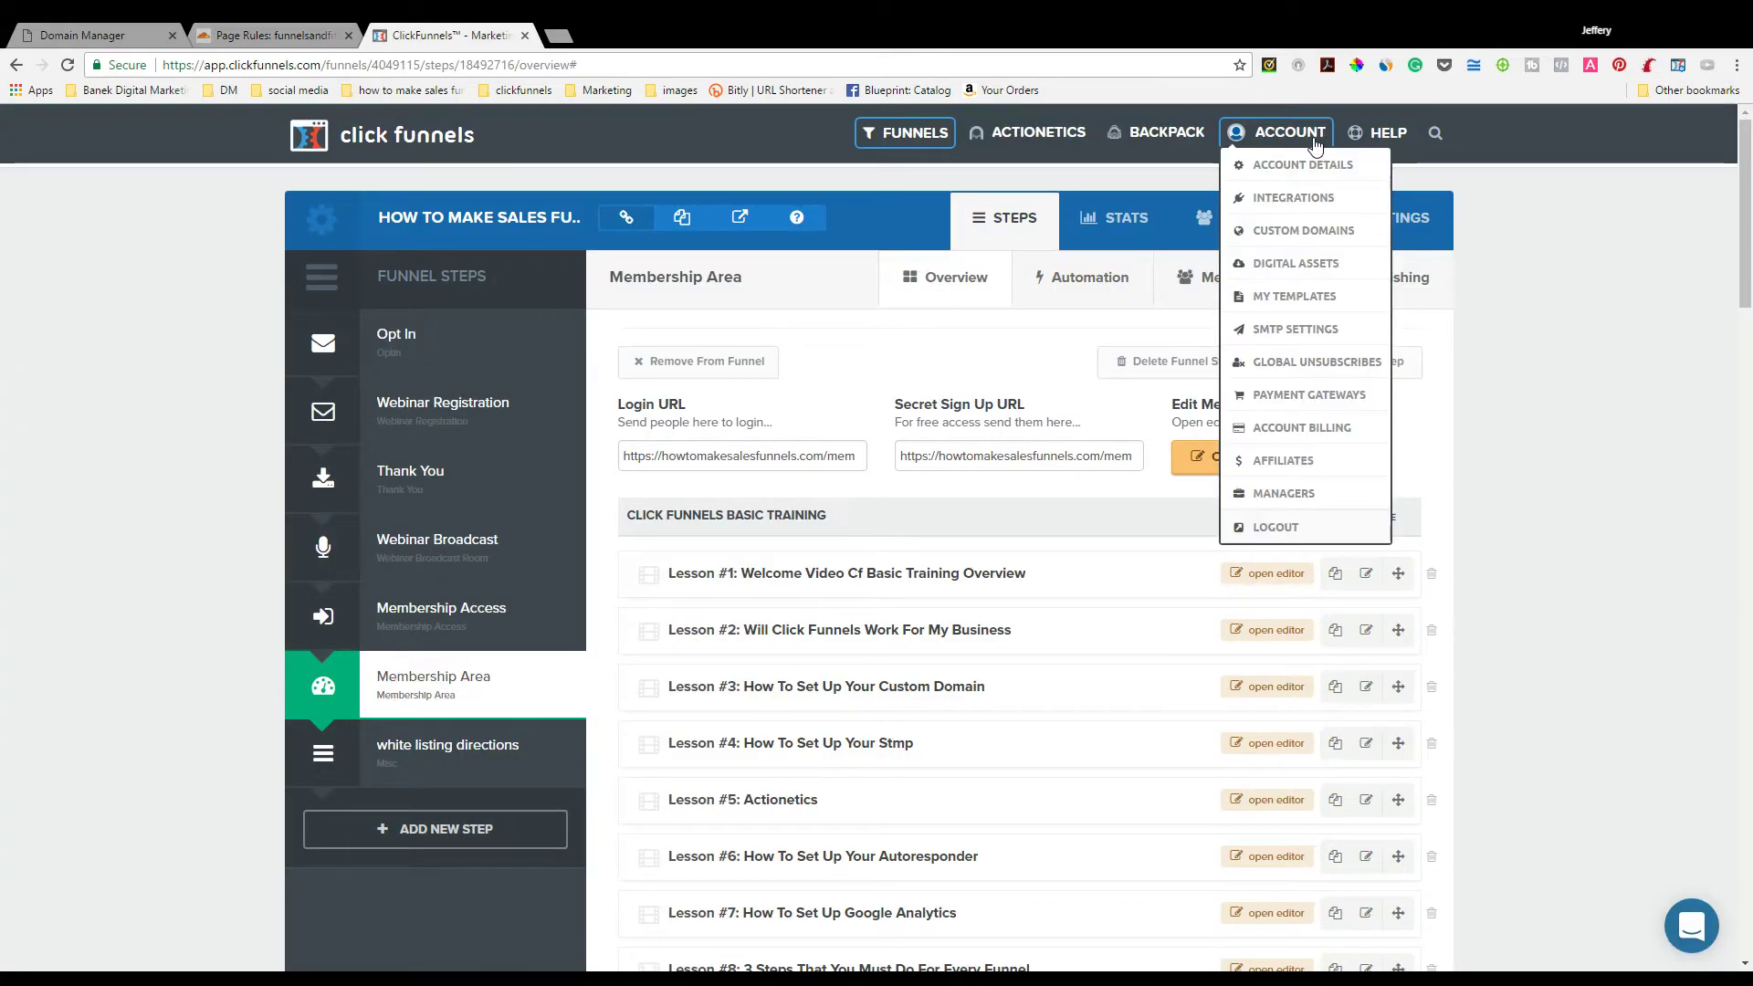
pyautogui.click(1288, 231)
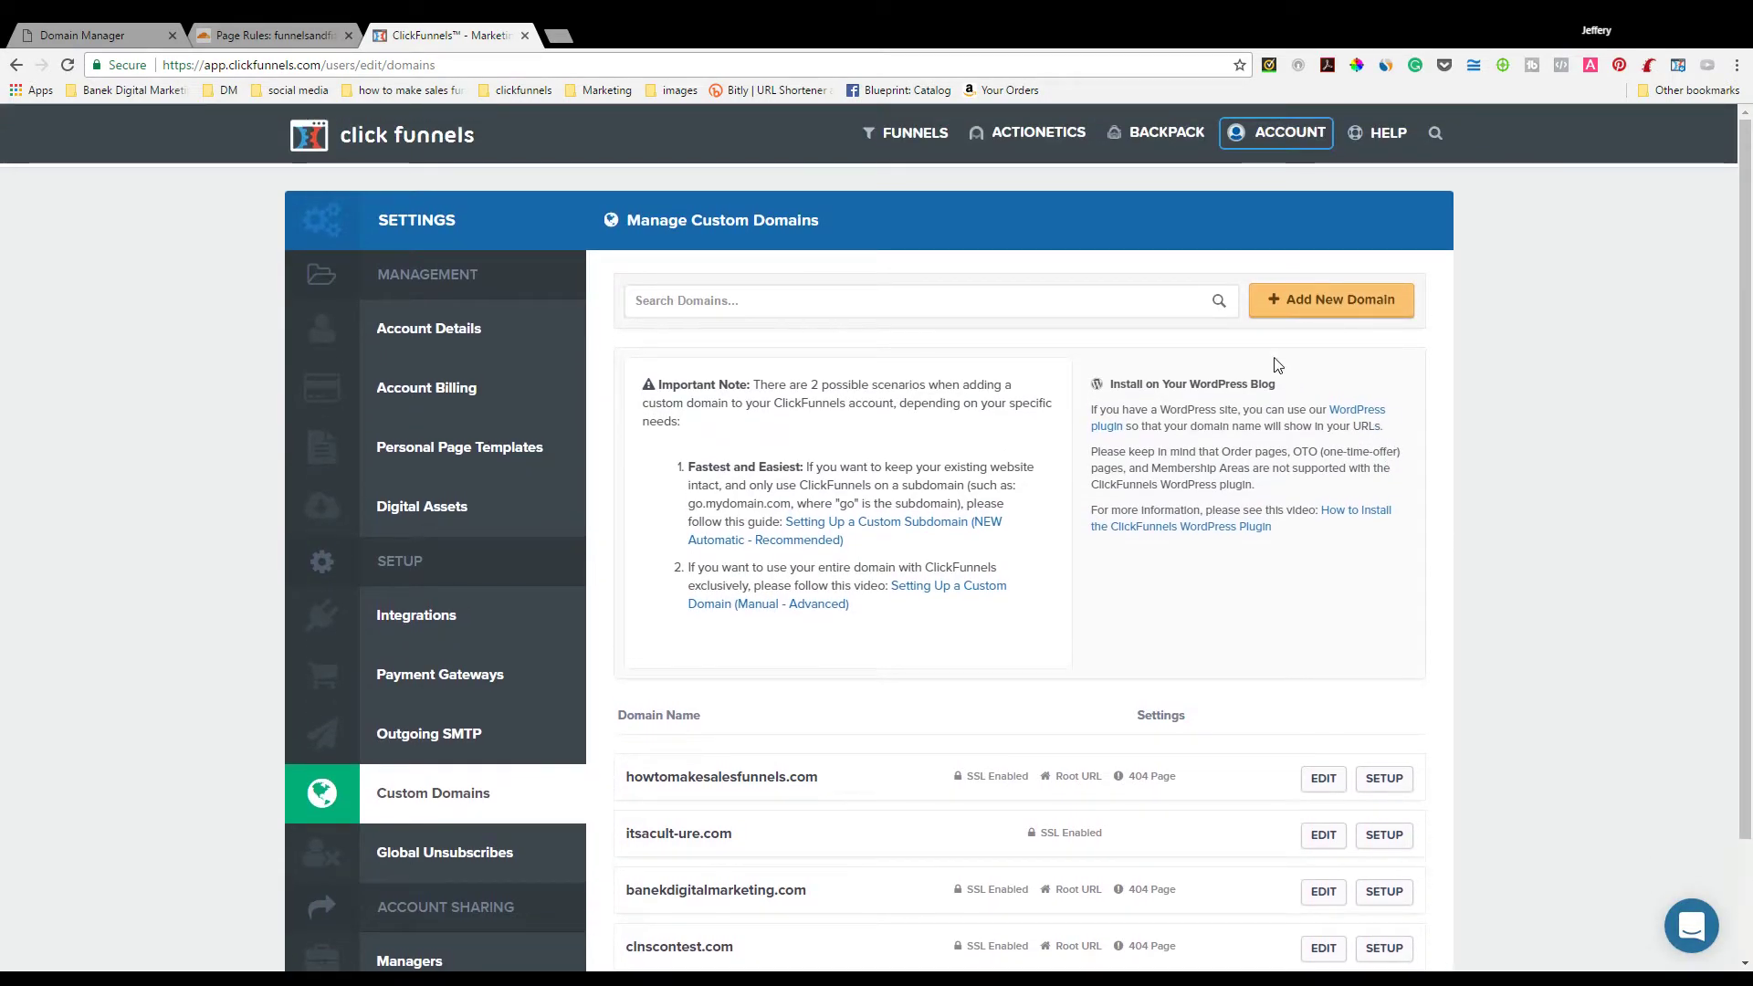
pyautogui.click(1326, 310)
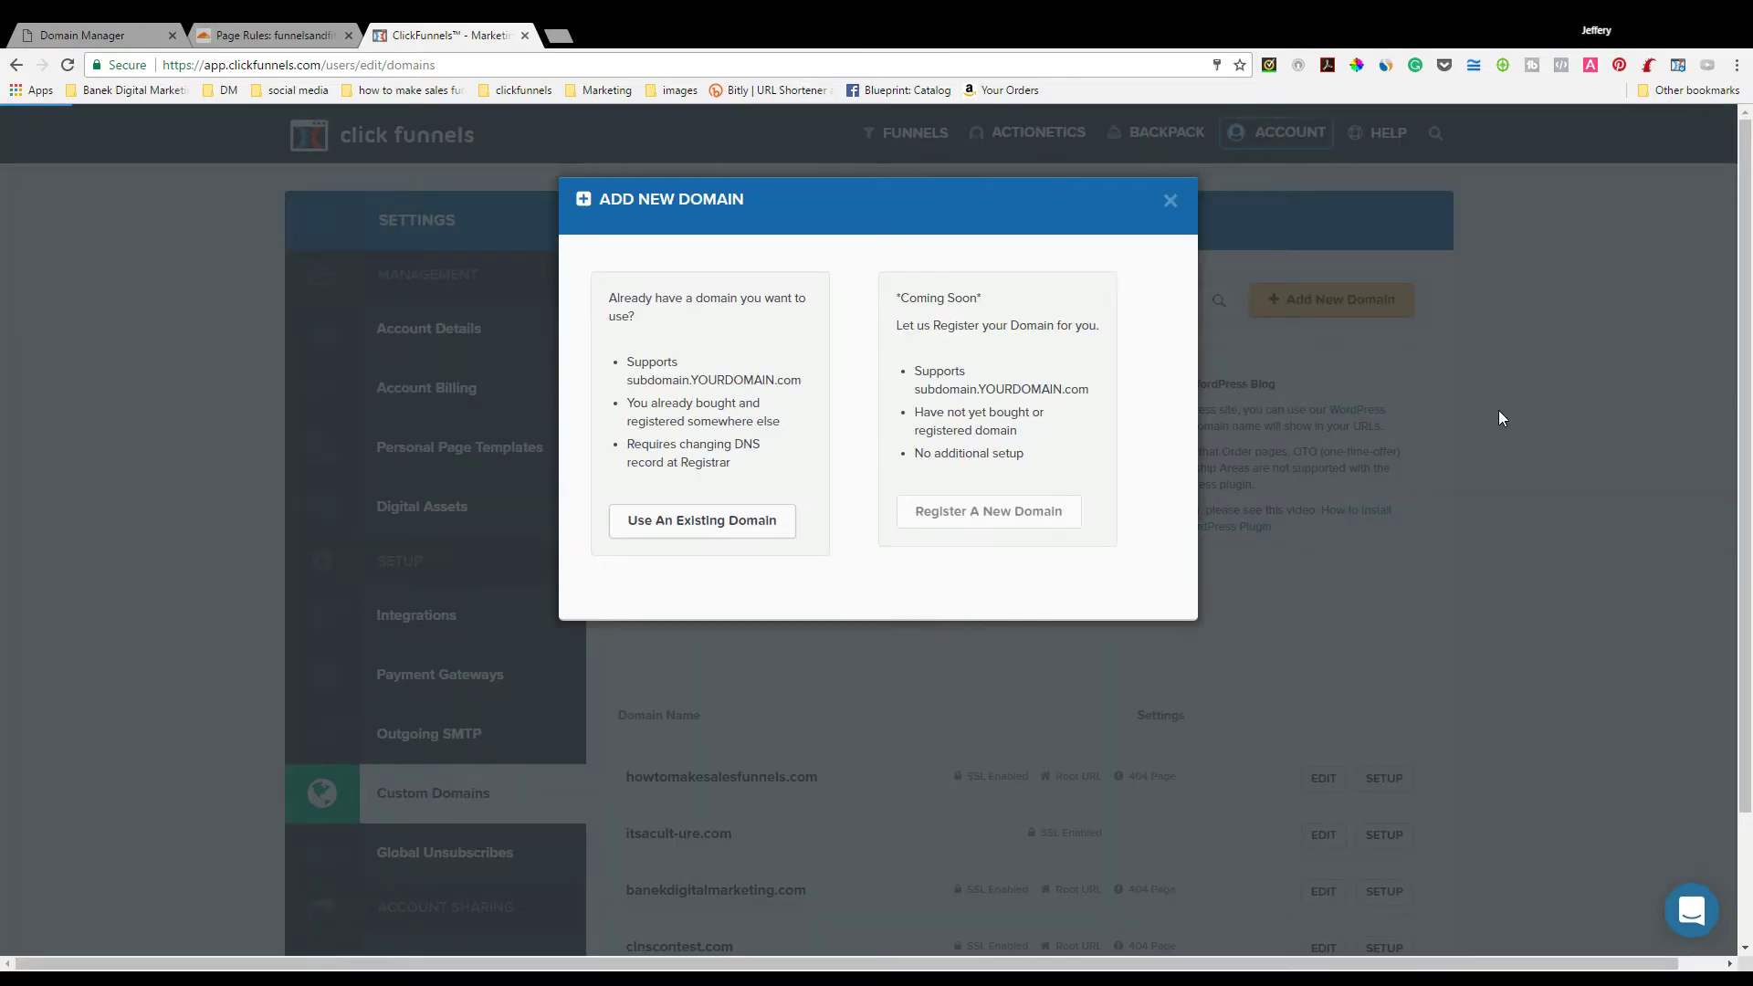
pyautogui.click(742, 539)
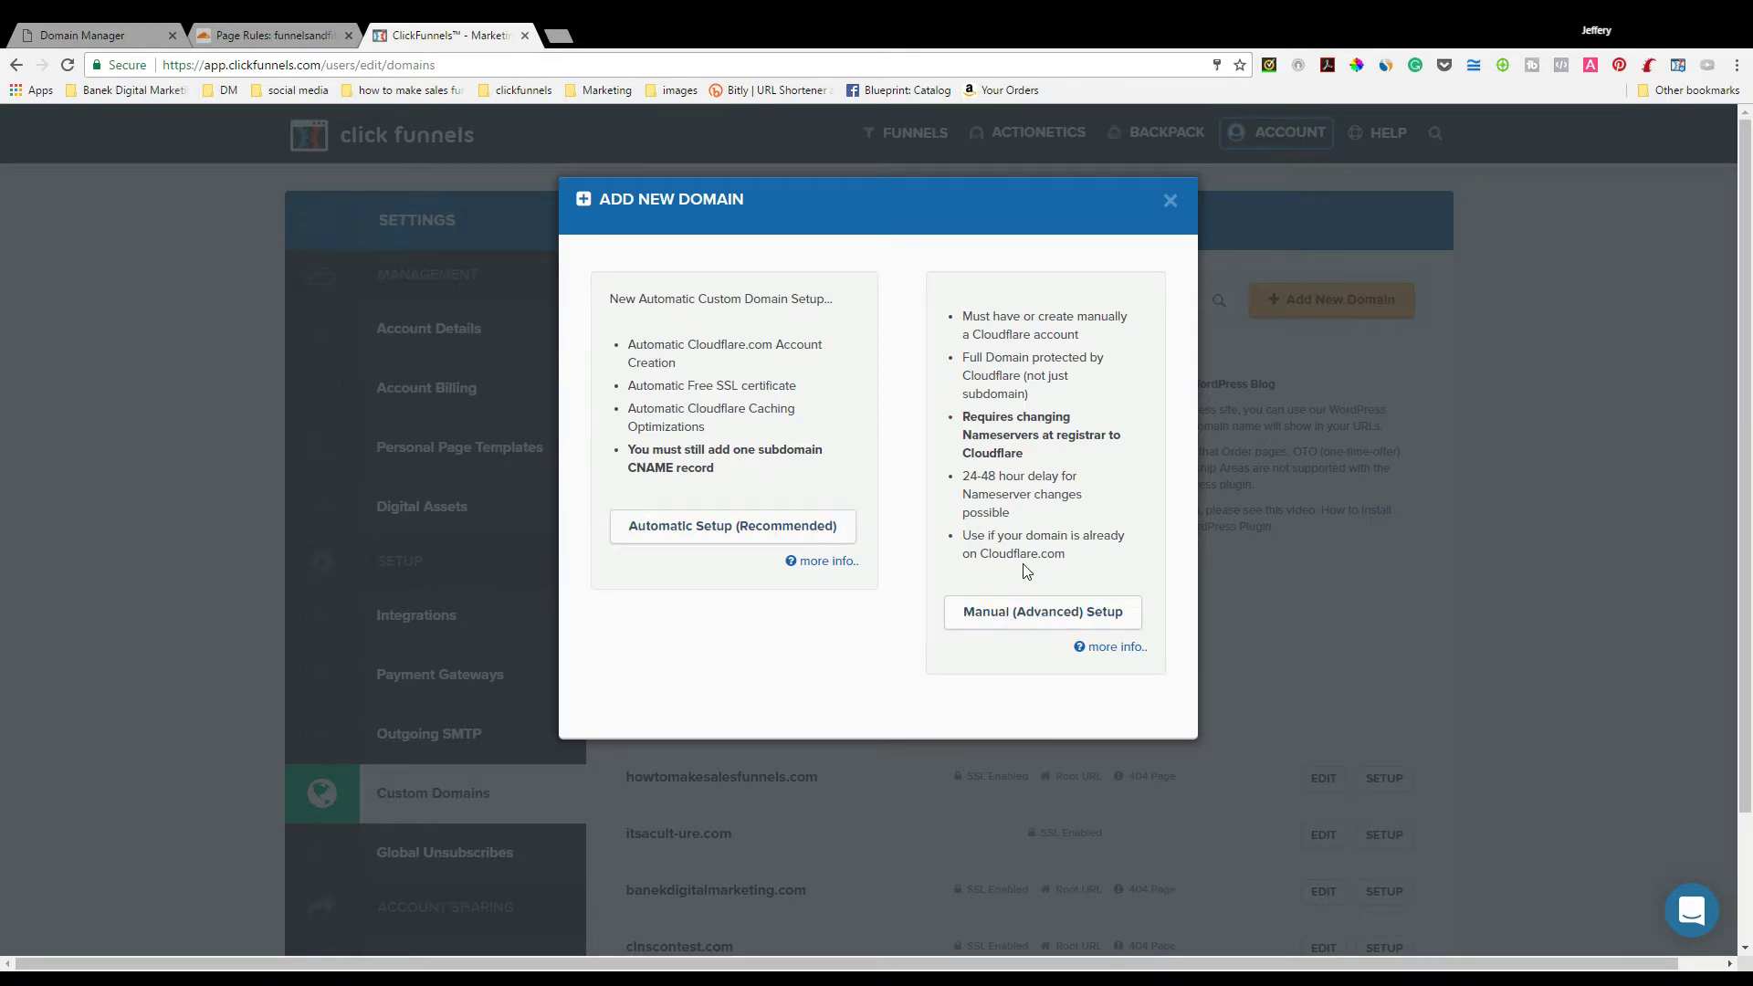
# Step: Choose Manual (Advanced) Setup and enter funnelsandfitness.com as the domain
pyautogui.click(1046, 615)
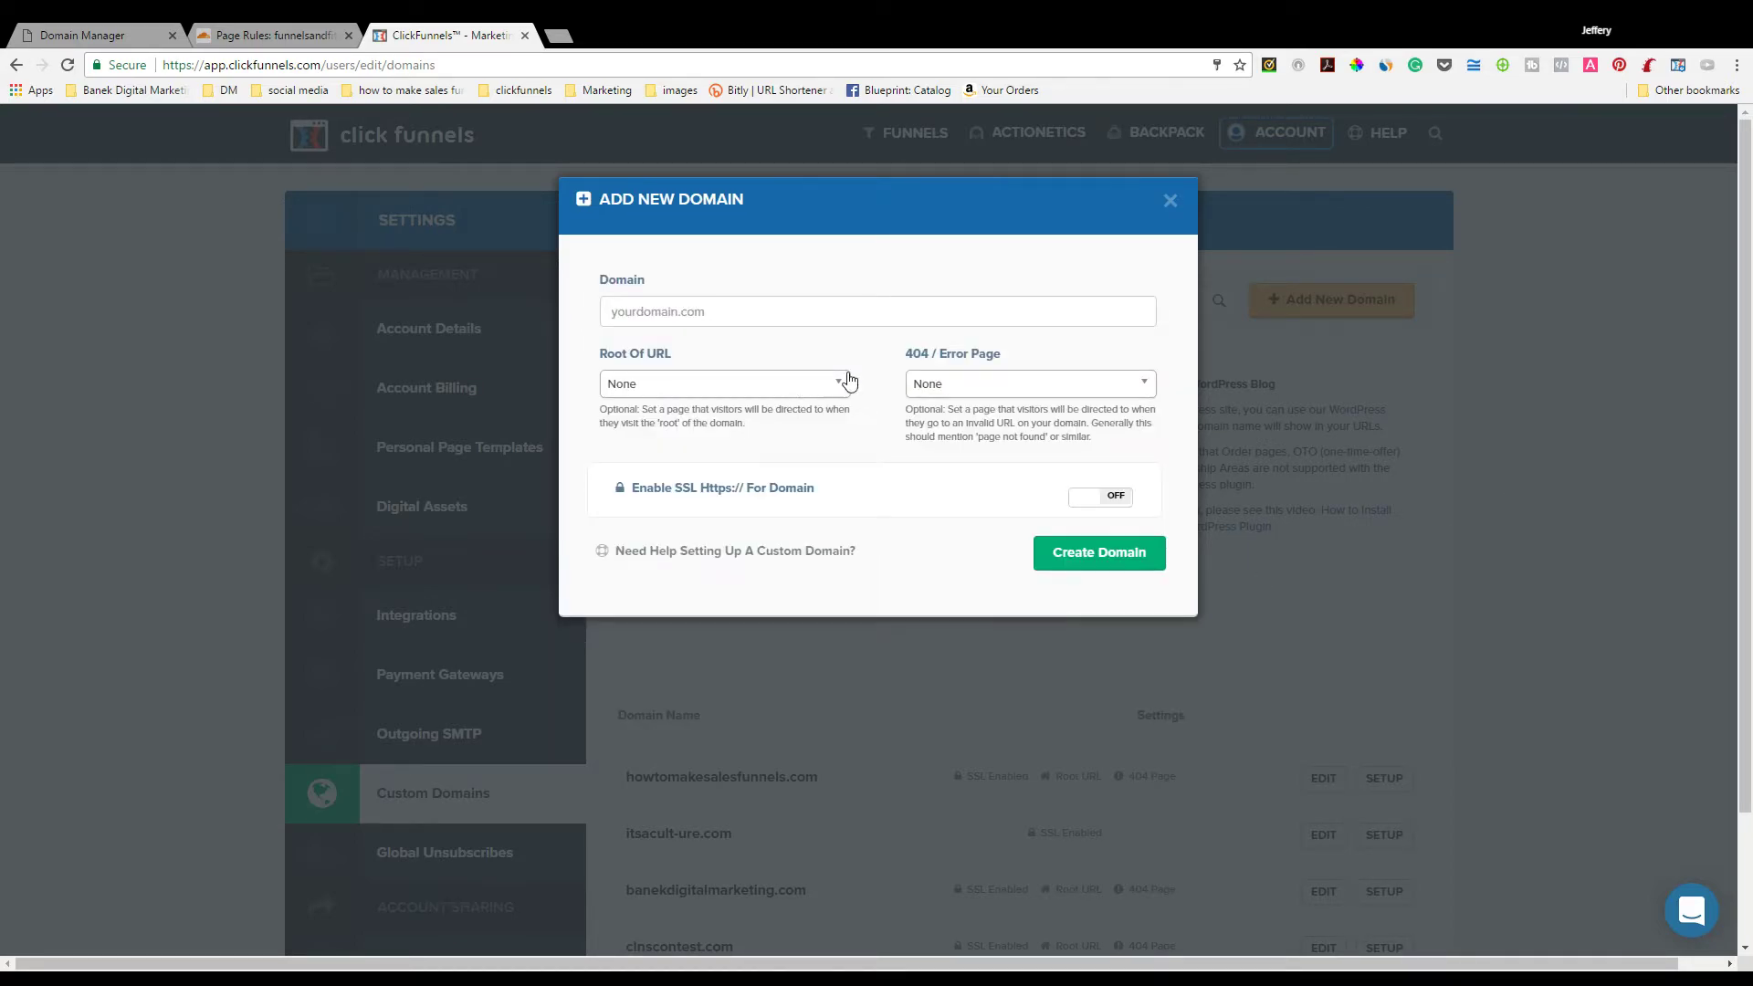
pyautogui.click(810, 311)
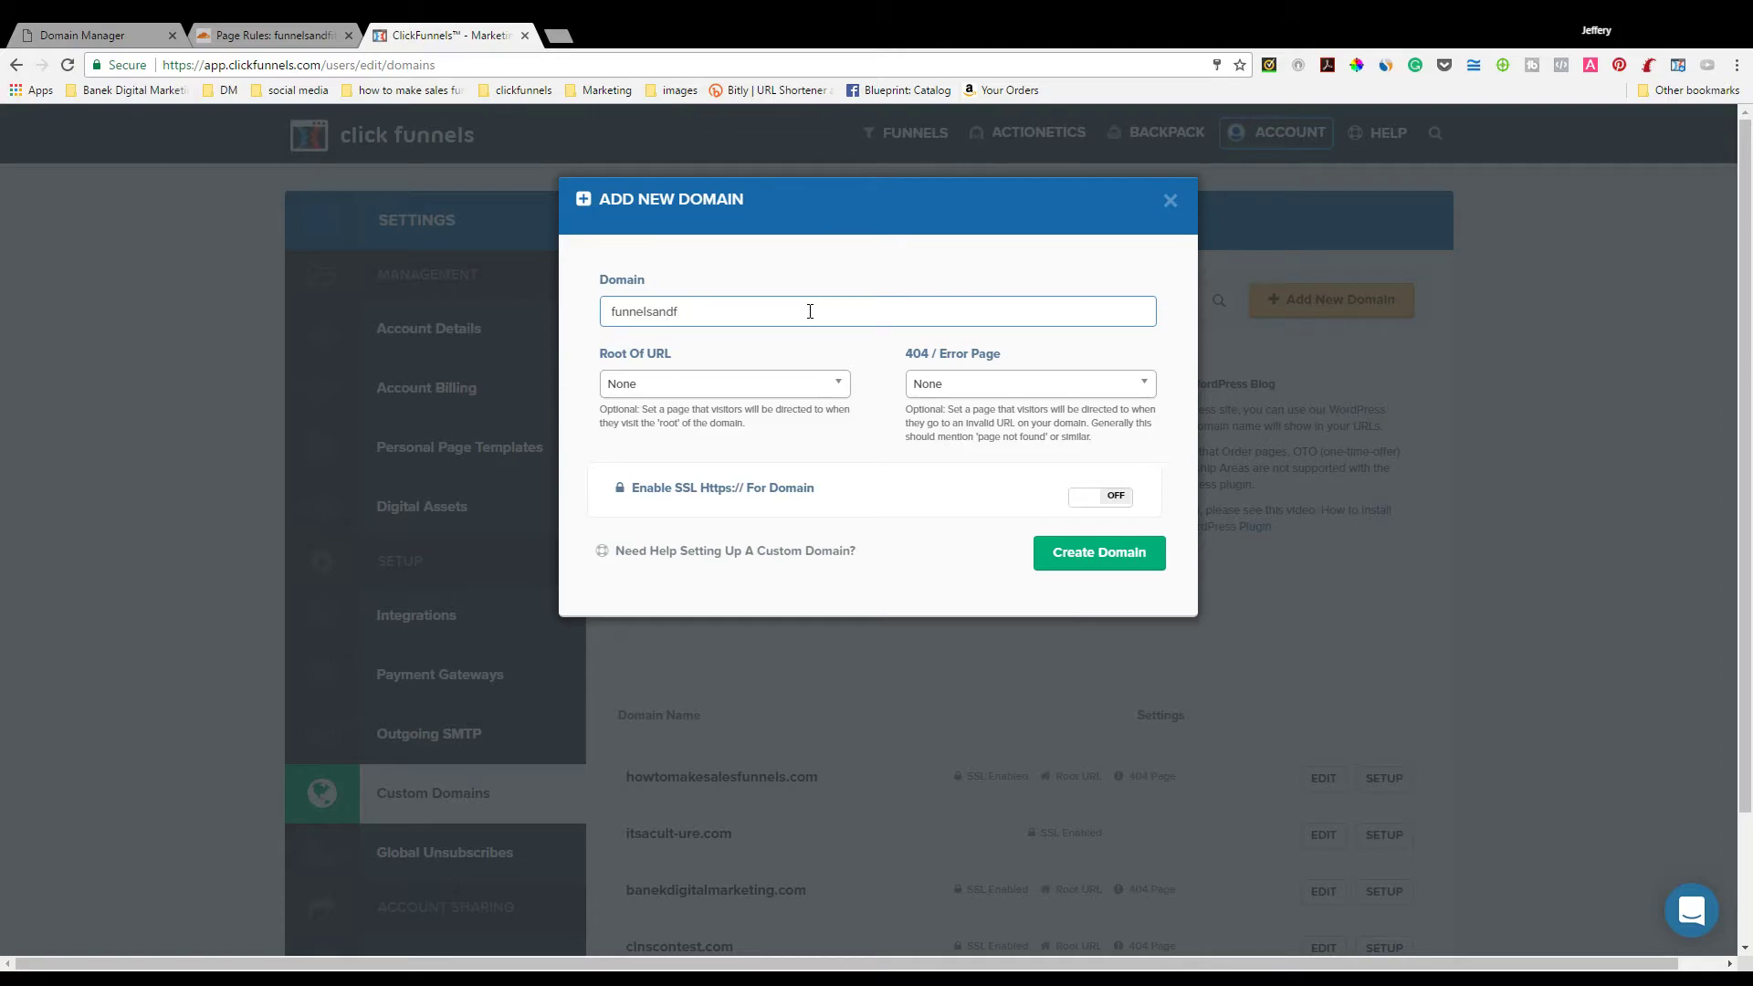
pyautogui.write('funnelsandfitness.com')
# Step: Search and scroll the Root Of URL page list to find the Optin page
pyautogui.click(716, 390)
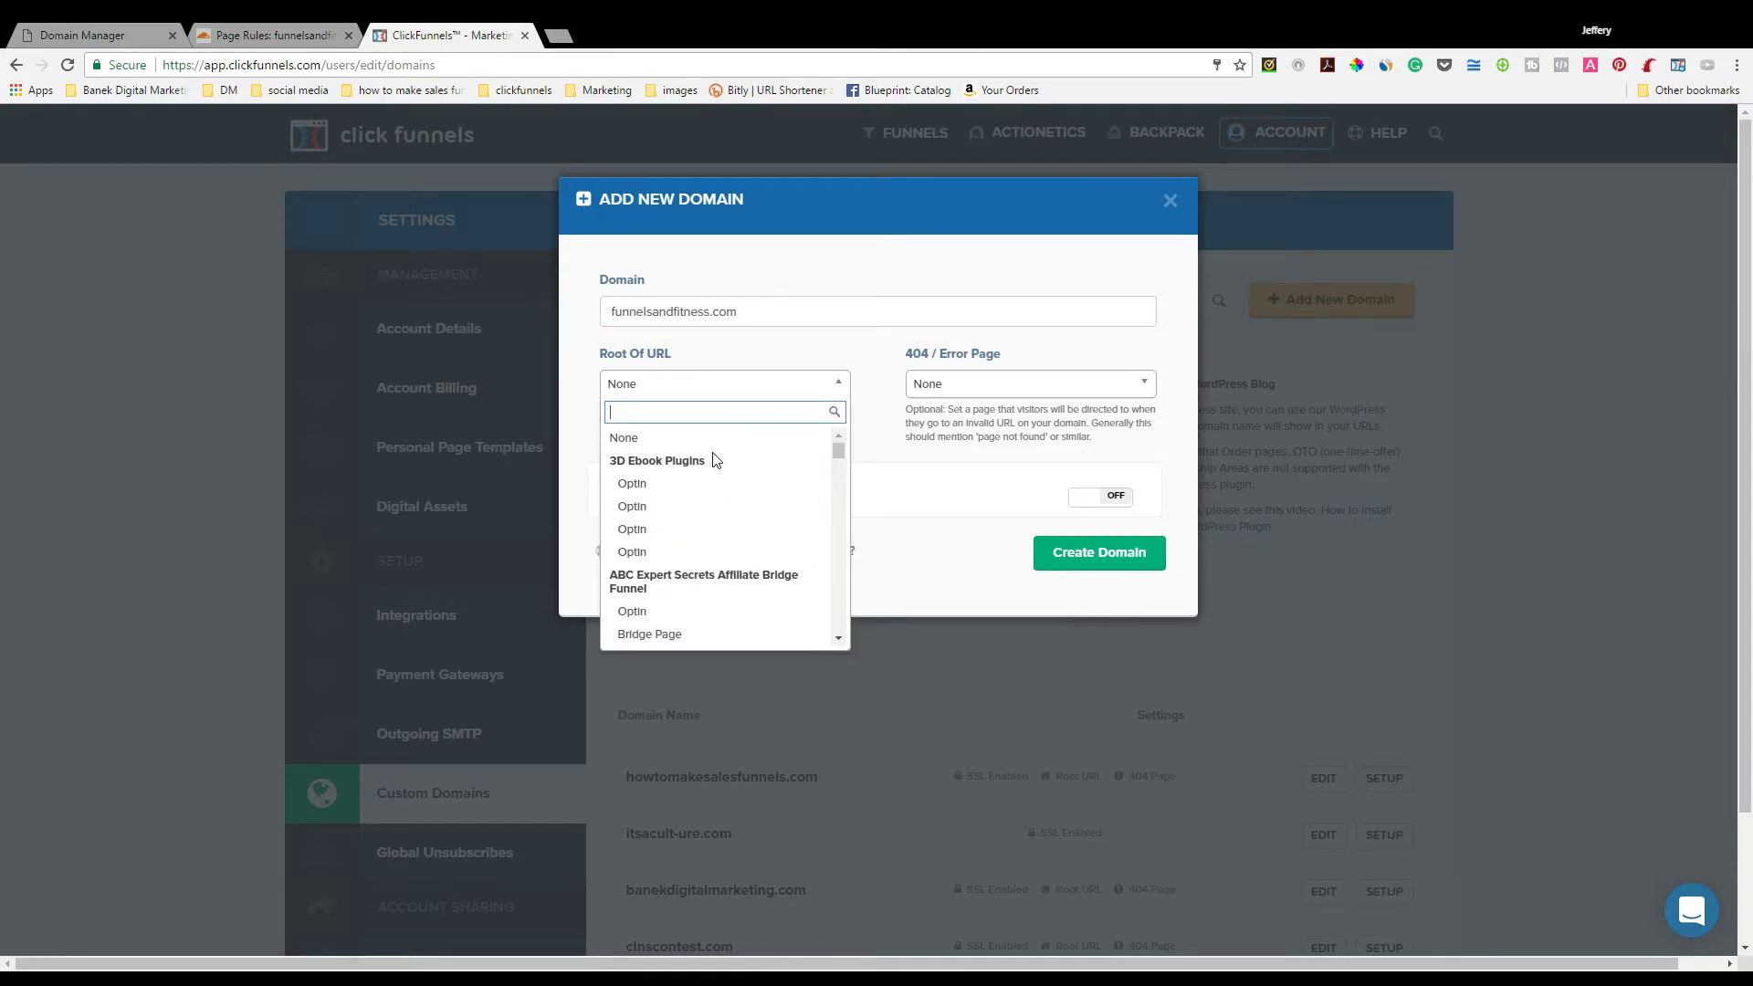
pyautogui.write('funen')
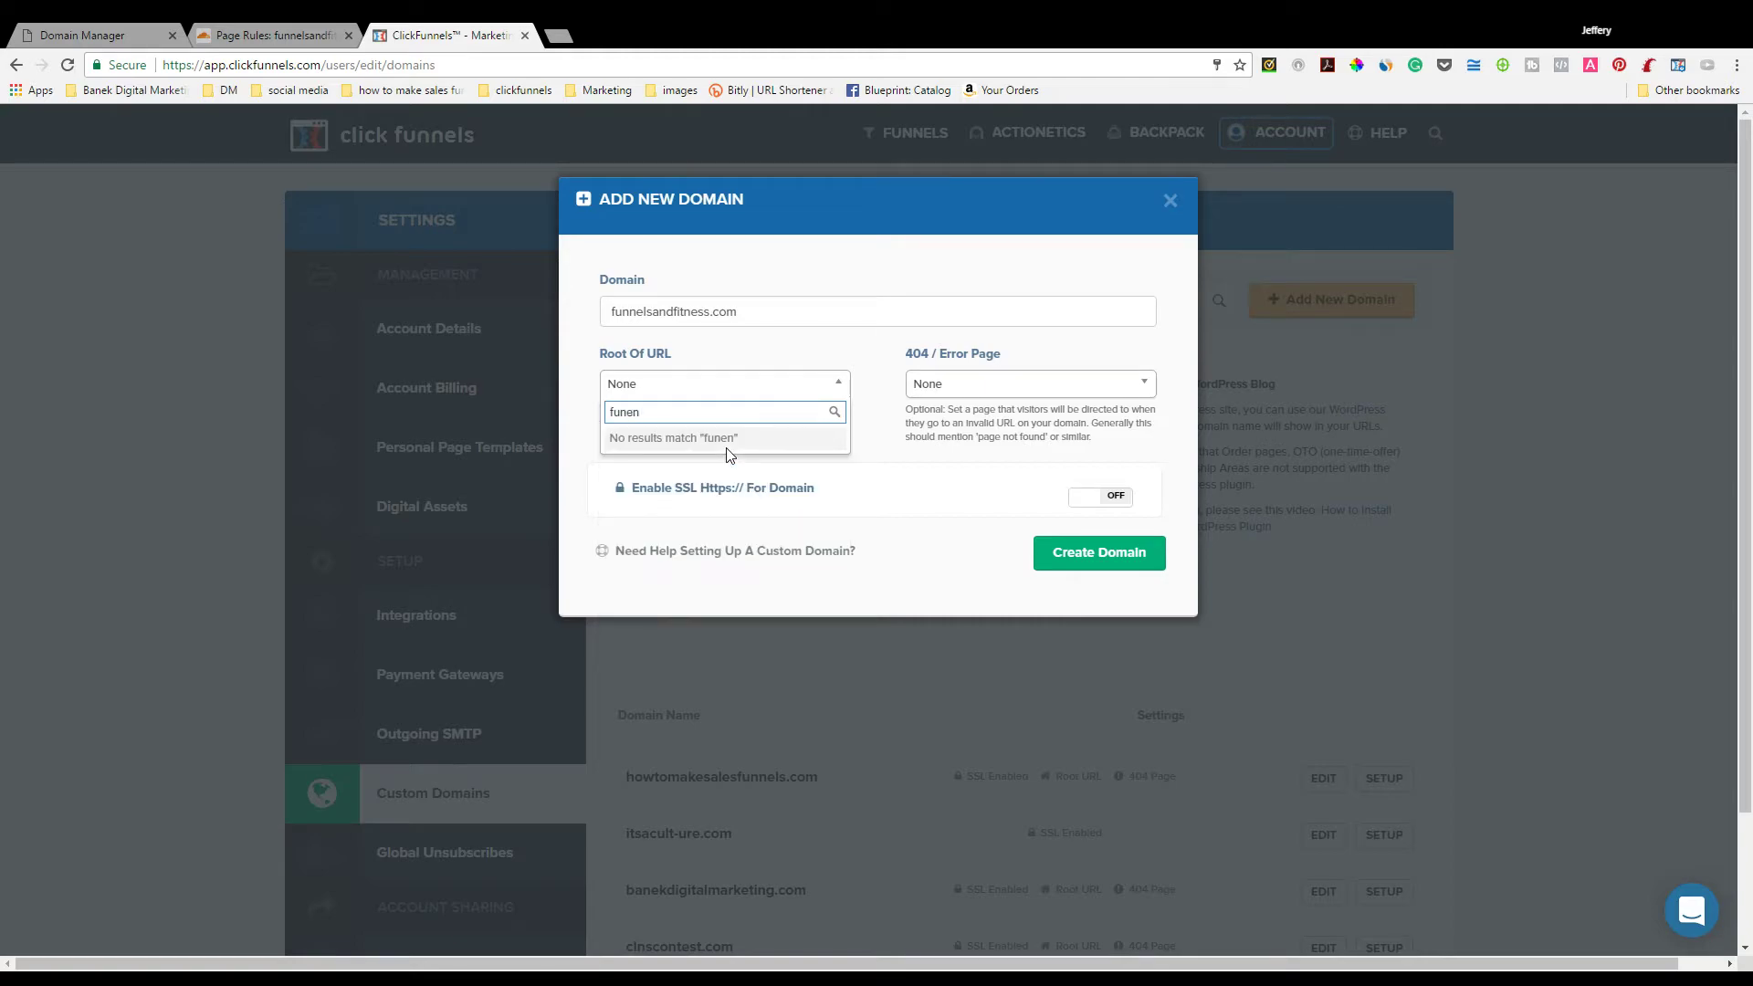
pyautogui.press('BackSpace')
pyautogui.press('BackSpace')
pyautogui.write('n')
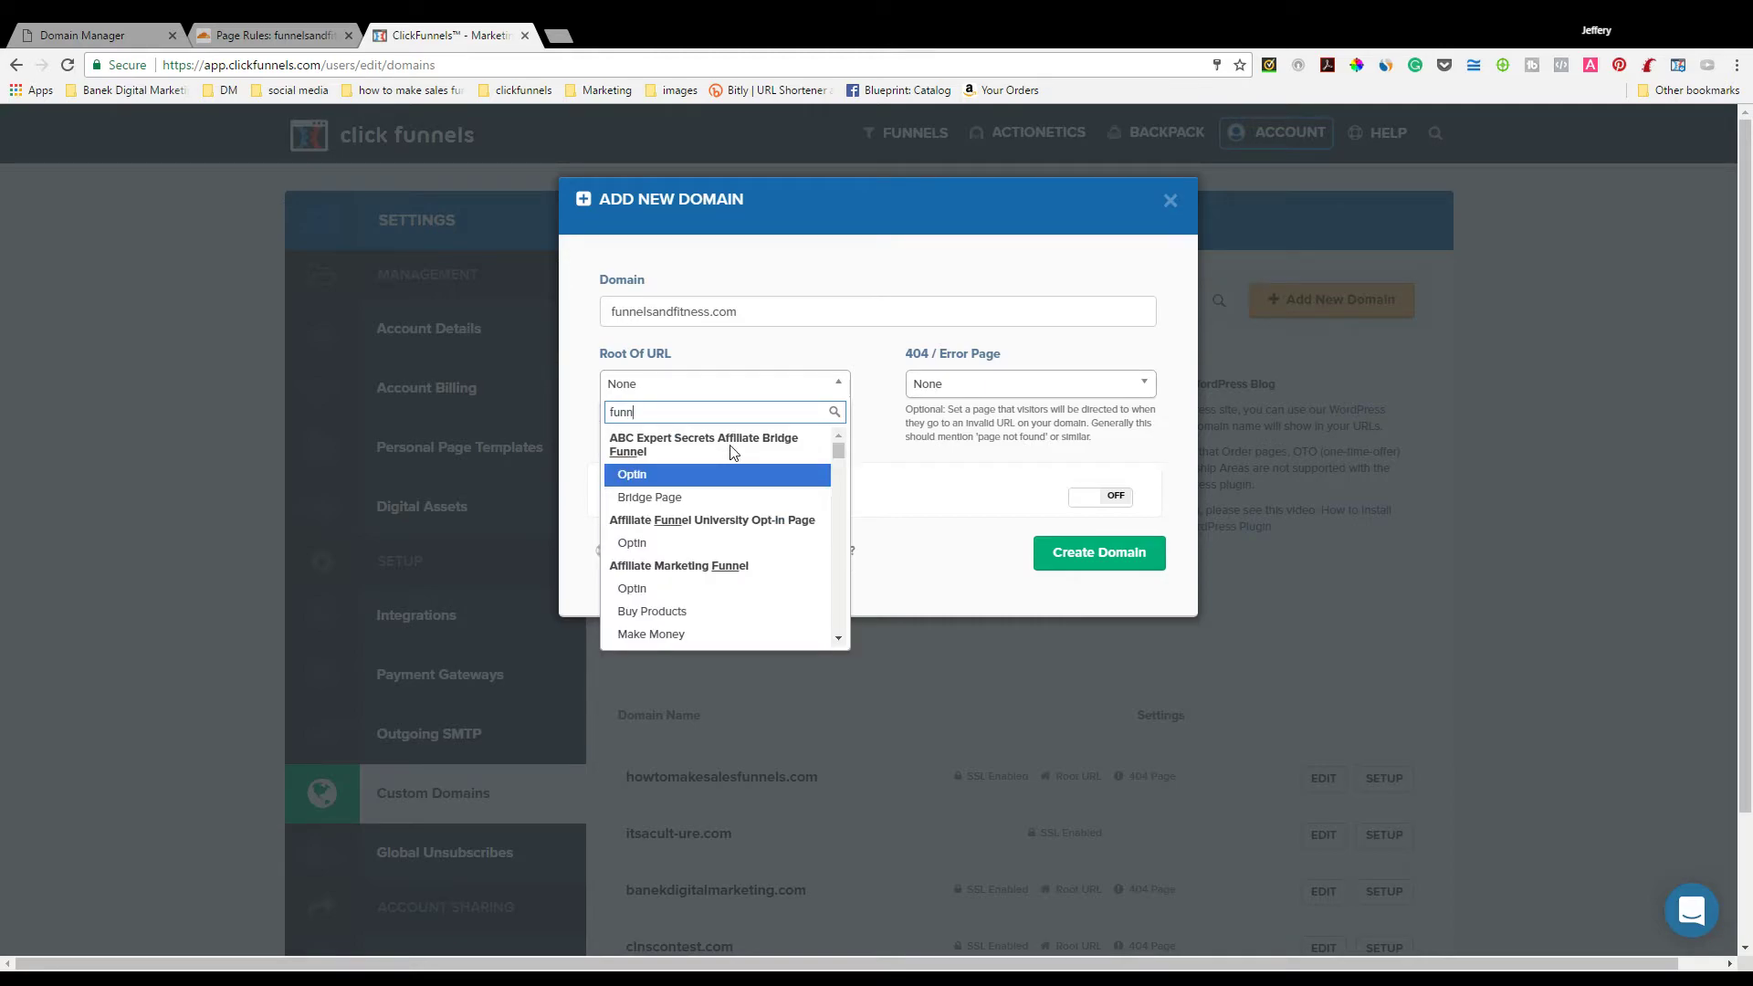
pyautogui.write('elsand')
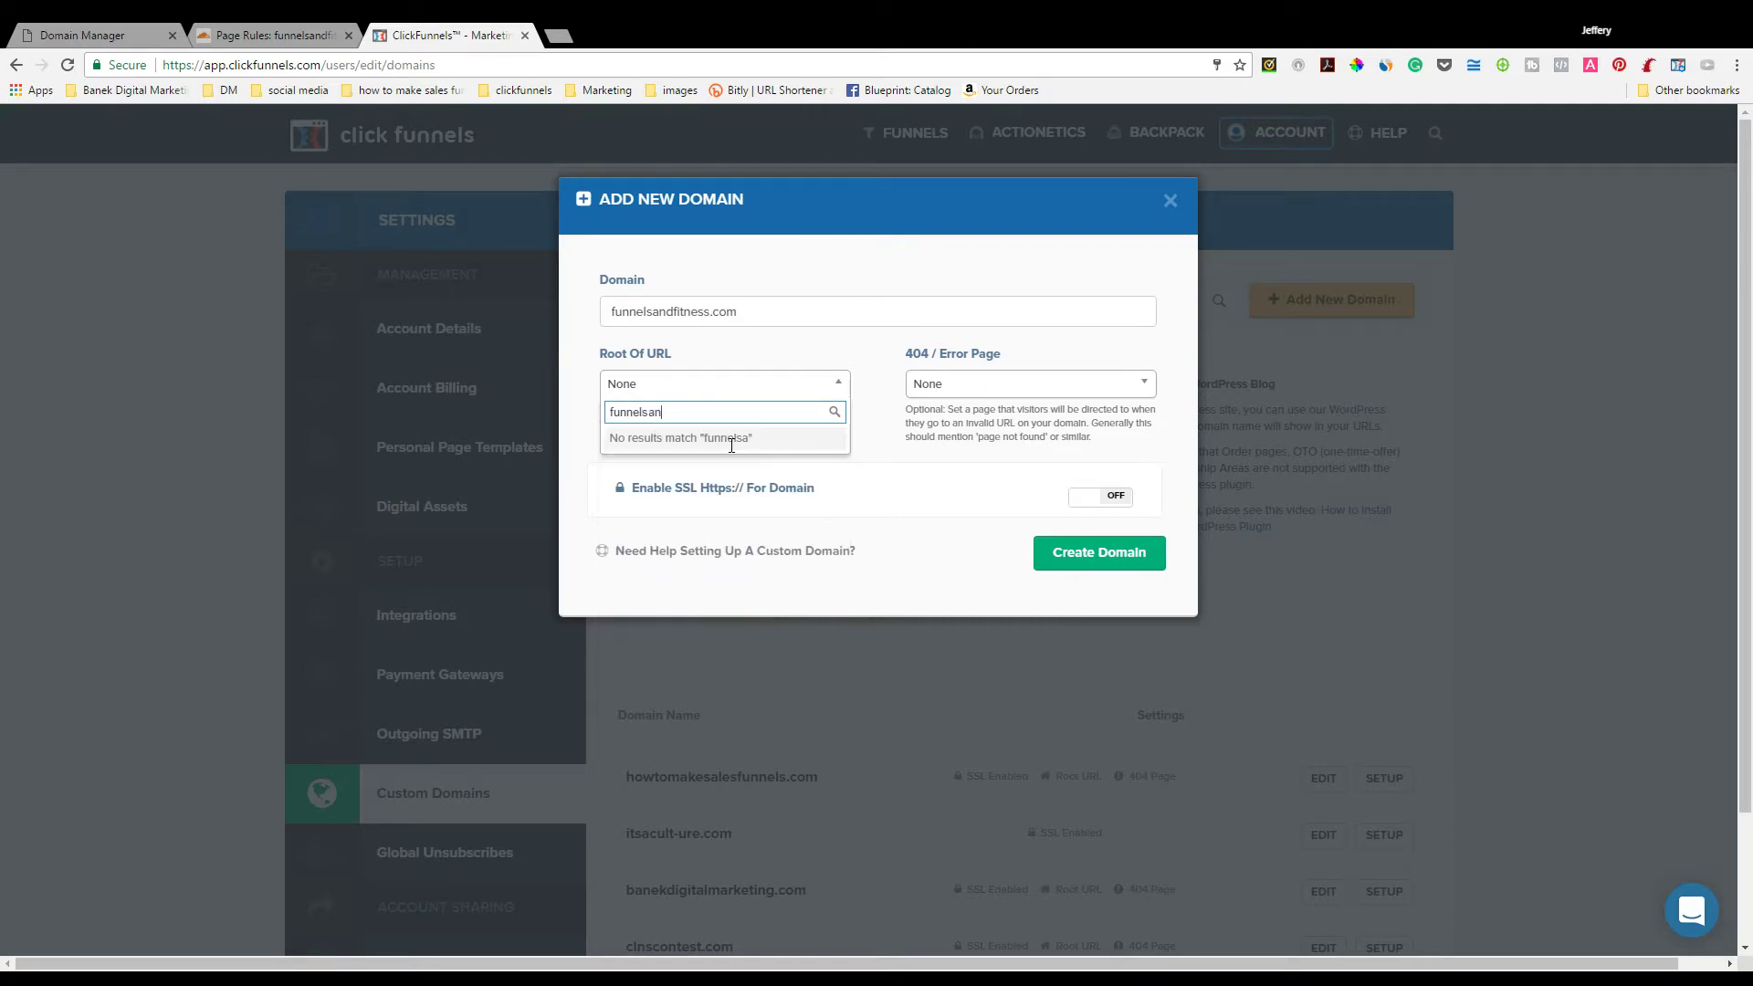
pyautogui.press('BackSpace')
pyautogui.press('BackSpace')
pyautogui.press('BackSpace')
pyautogui.press('BackSpace')
pyautogui.press('BackSpace')
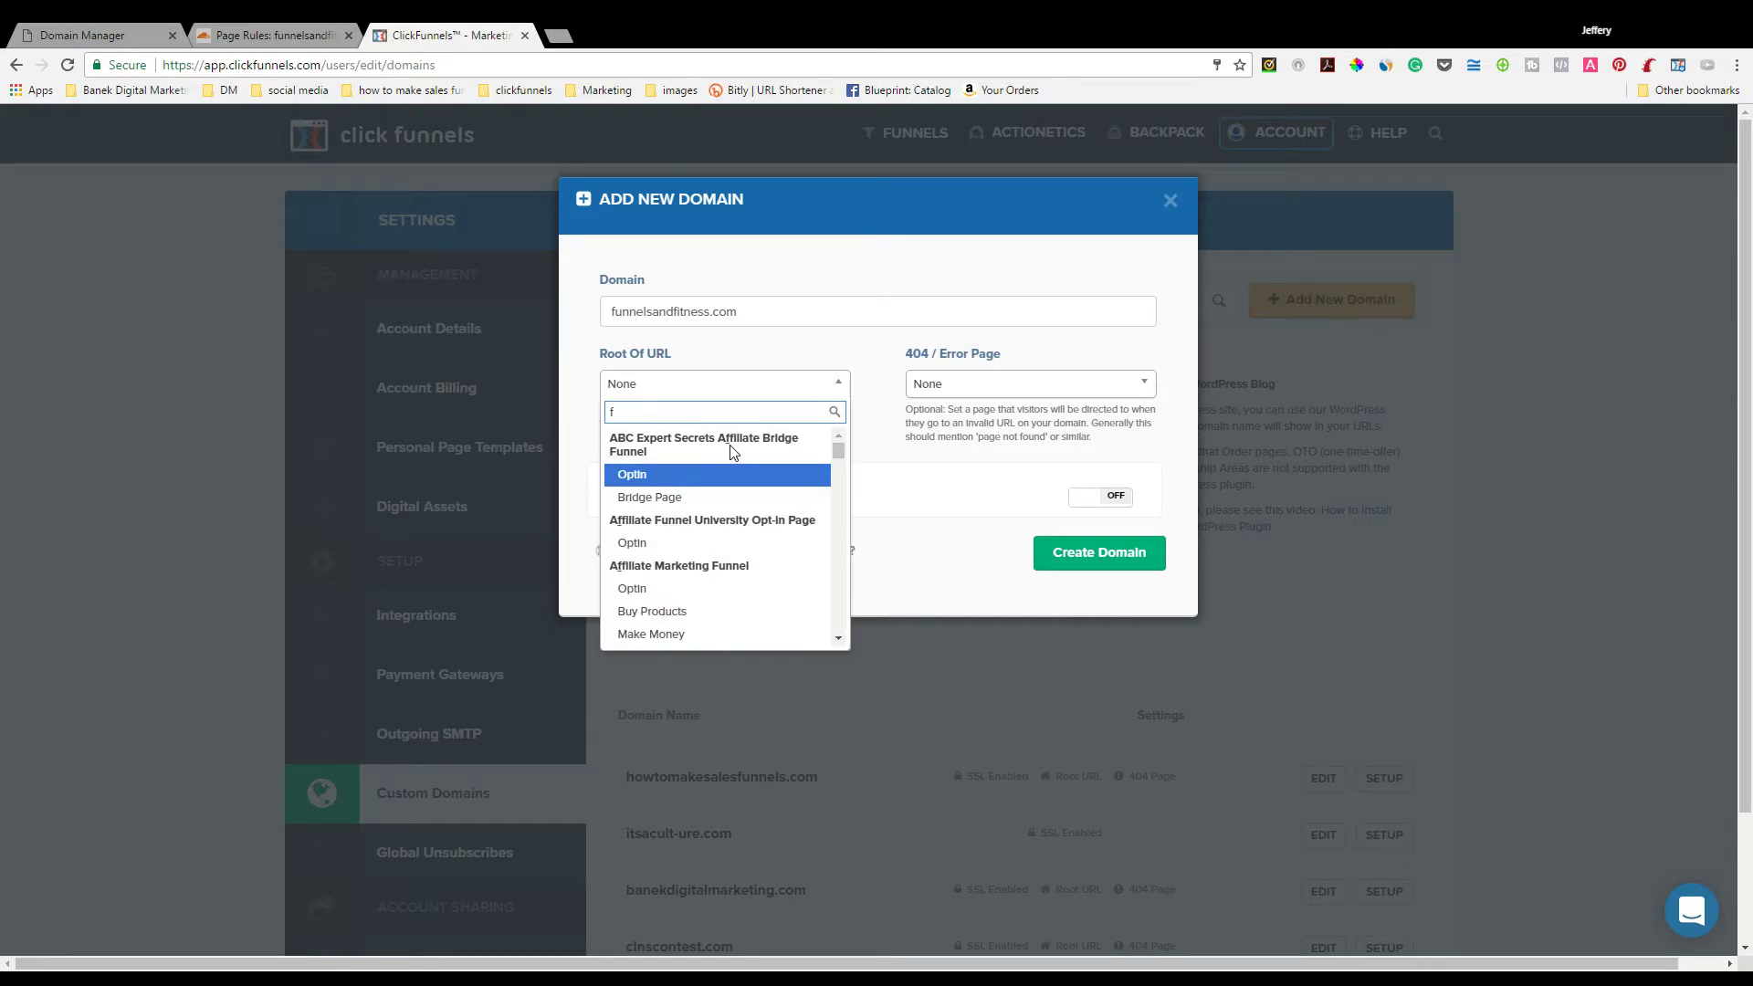
pyautogui.press('BackSpace')
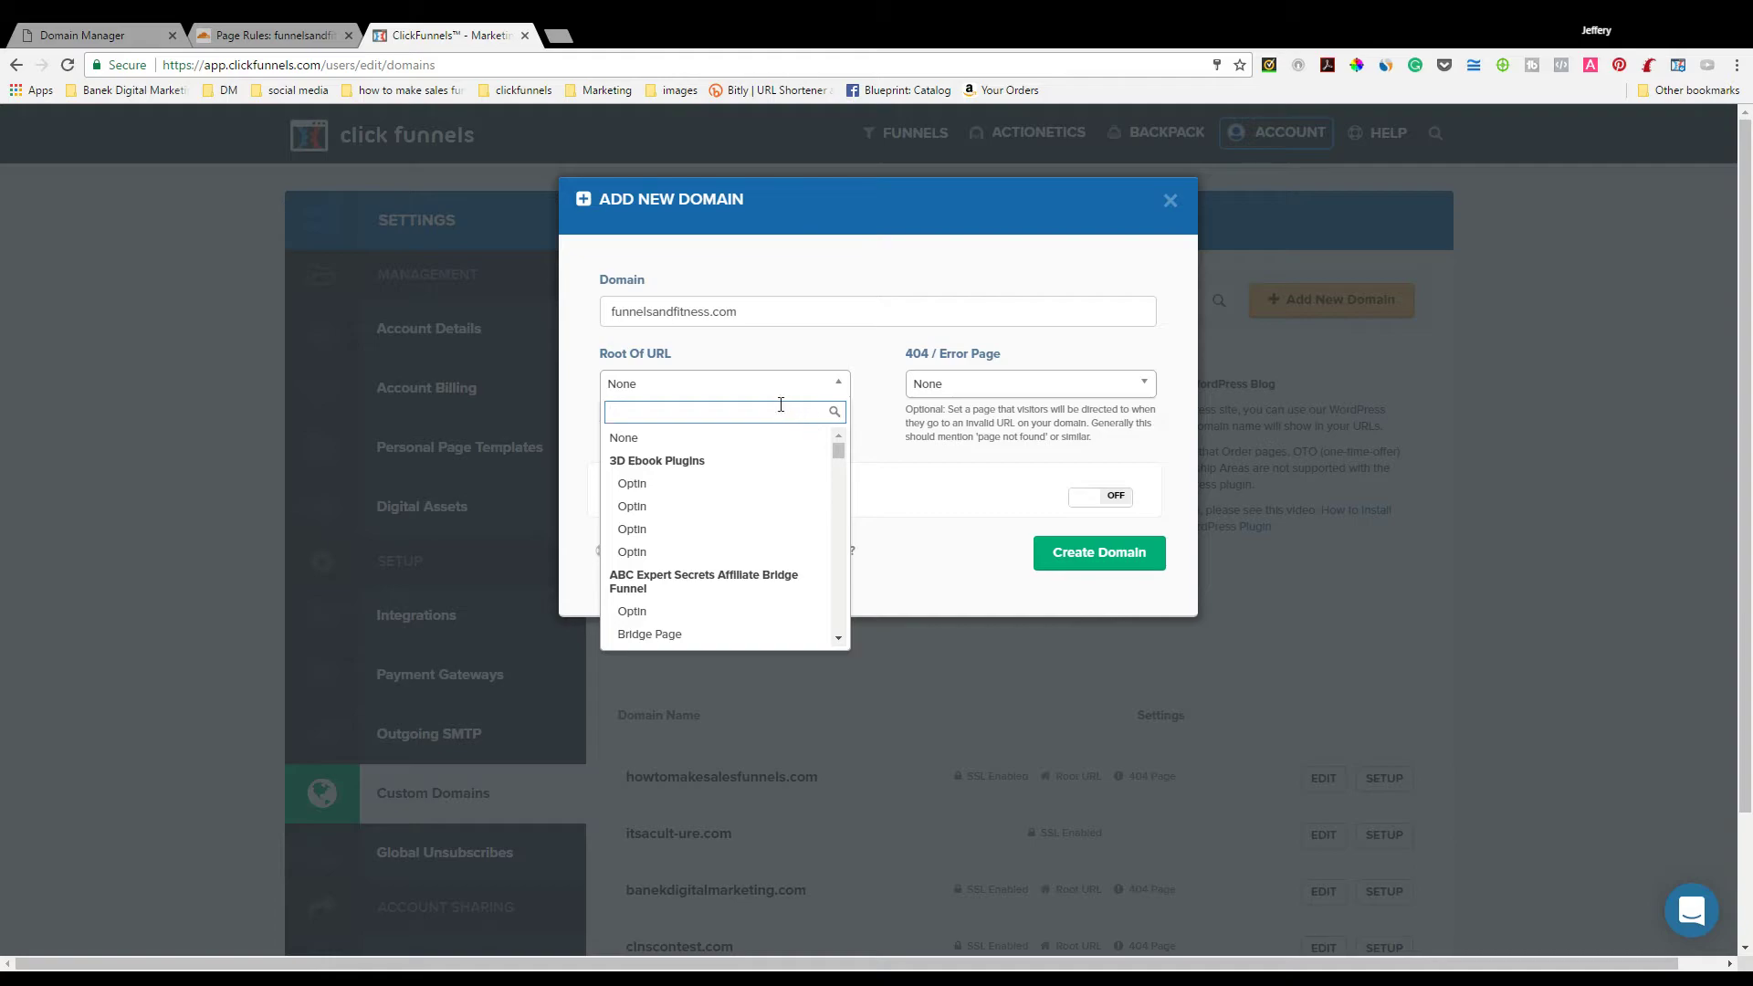
pyautogui.scroll(-2, 758, 493)
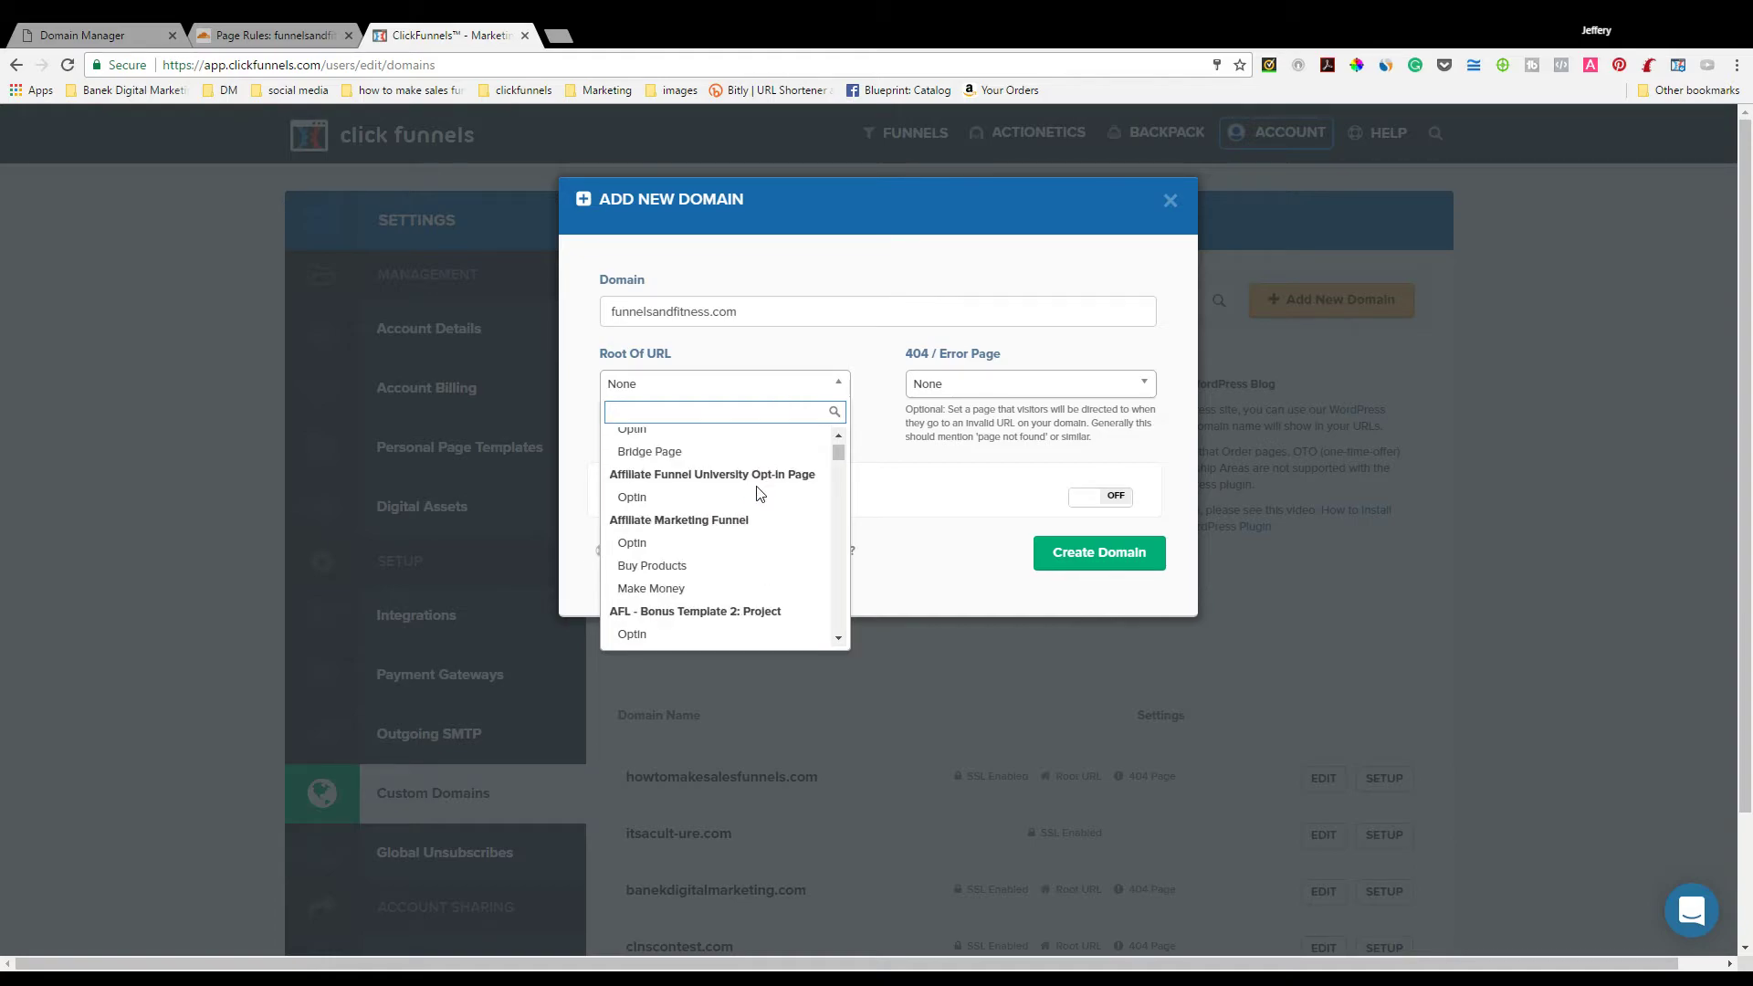
pyautogui.scroll(-6, 758, 493)
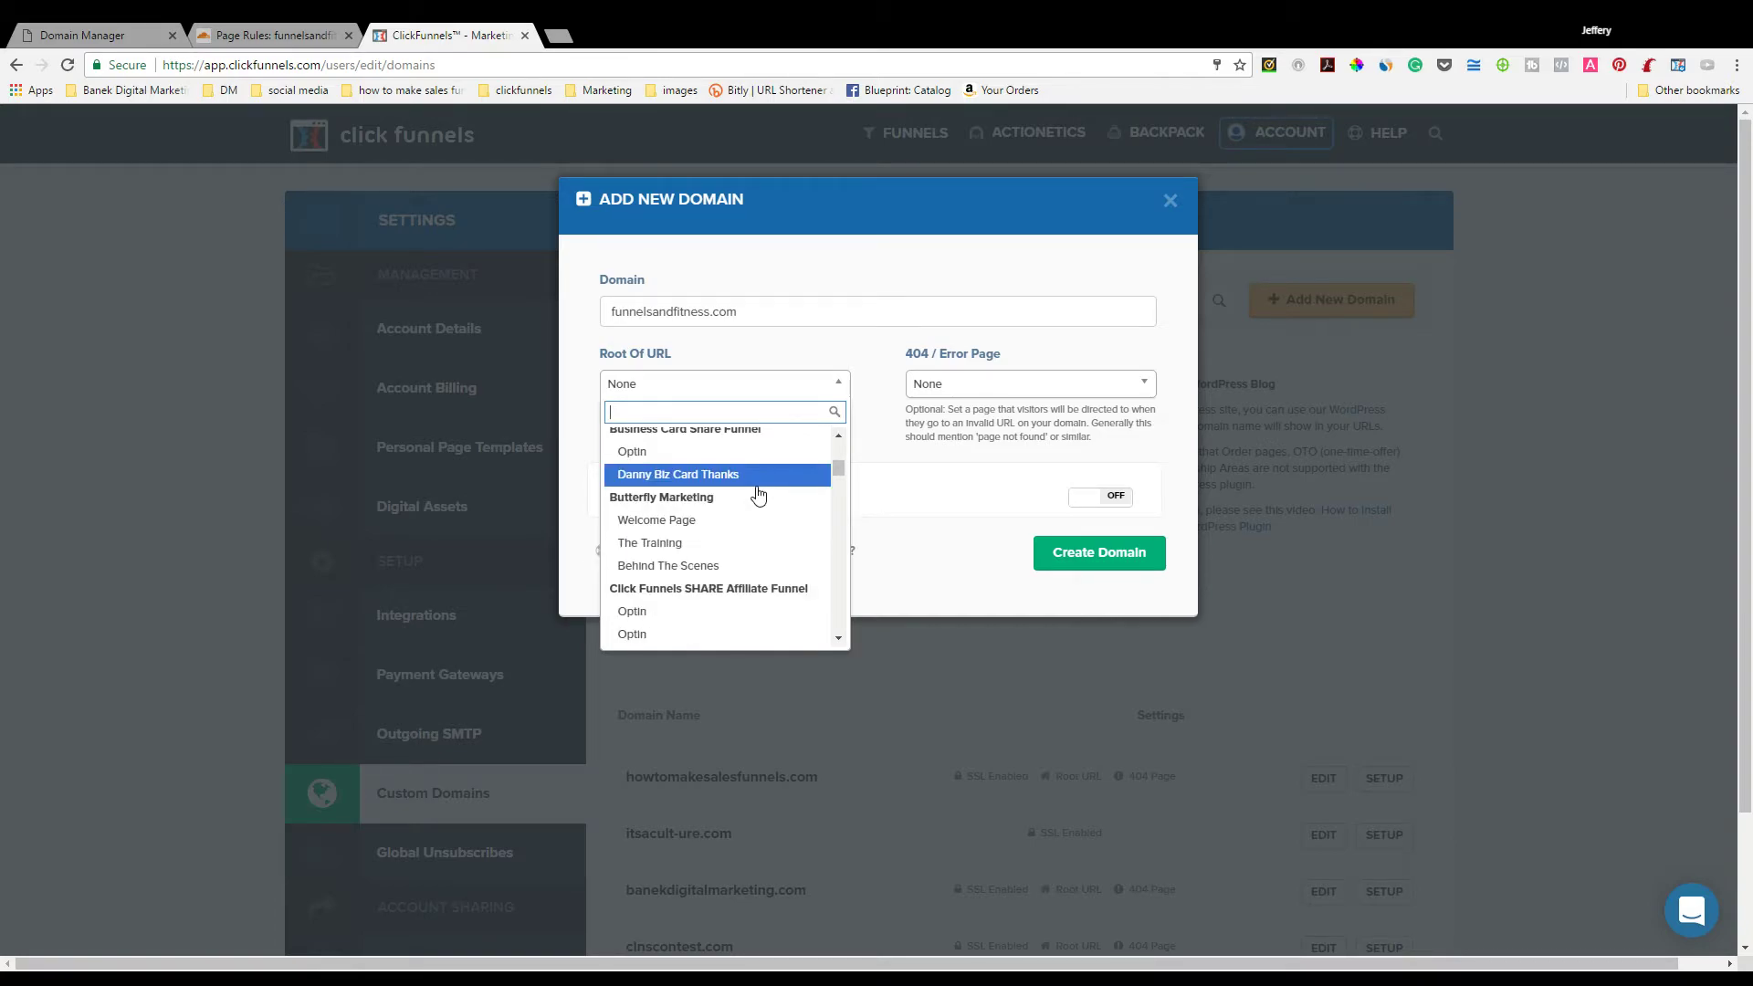
pyautogui.scroll(-6, 758, 493)
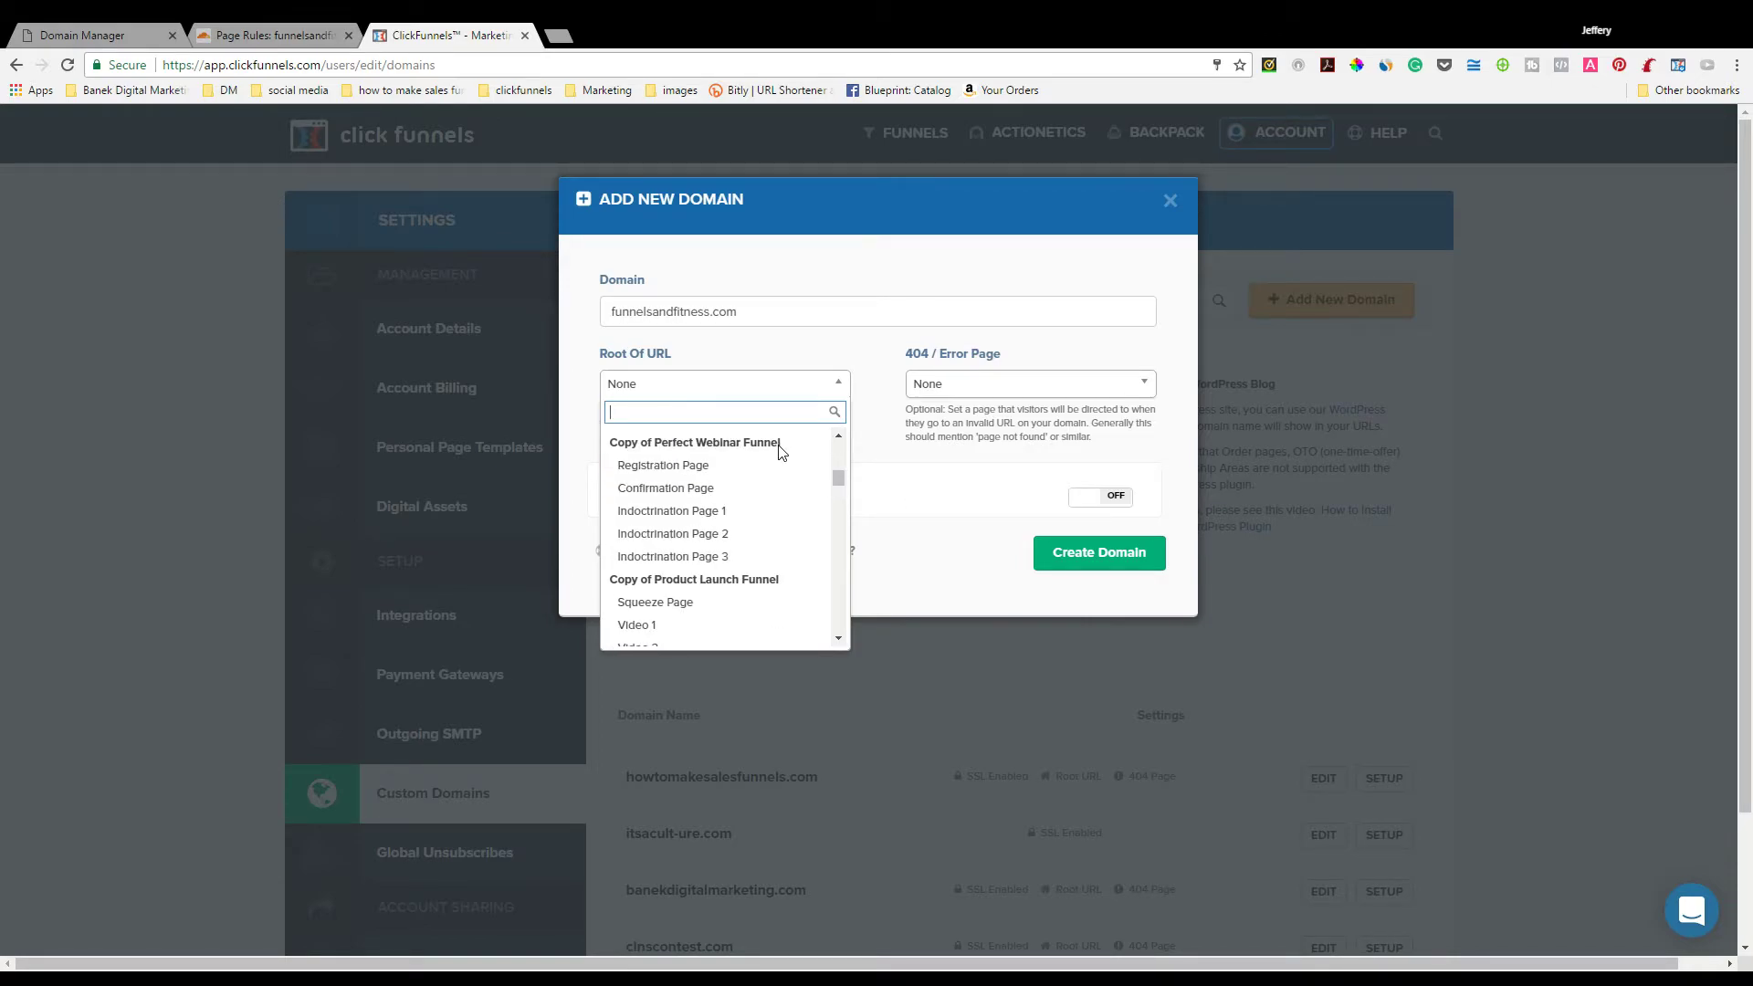
pyautogui.scroll(-2, 781, 452)
pyautogui.scroll(4, 772, 456)
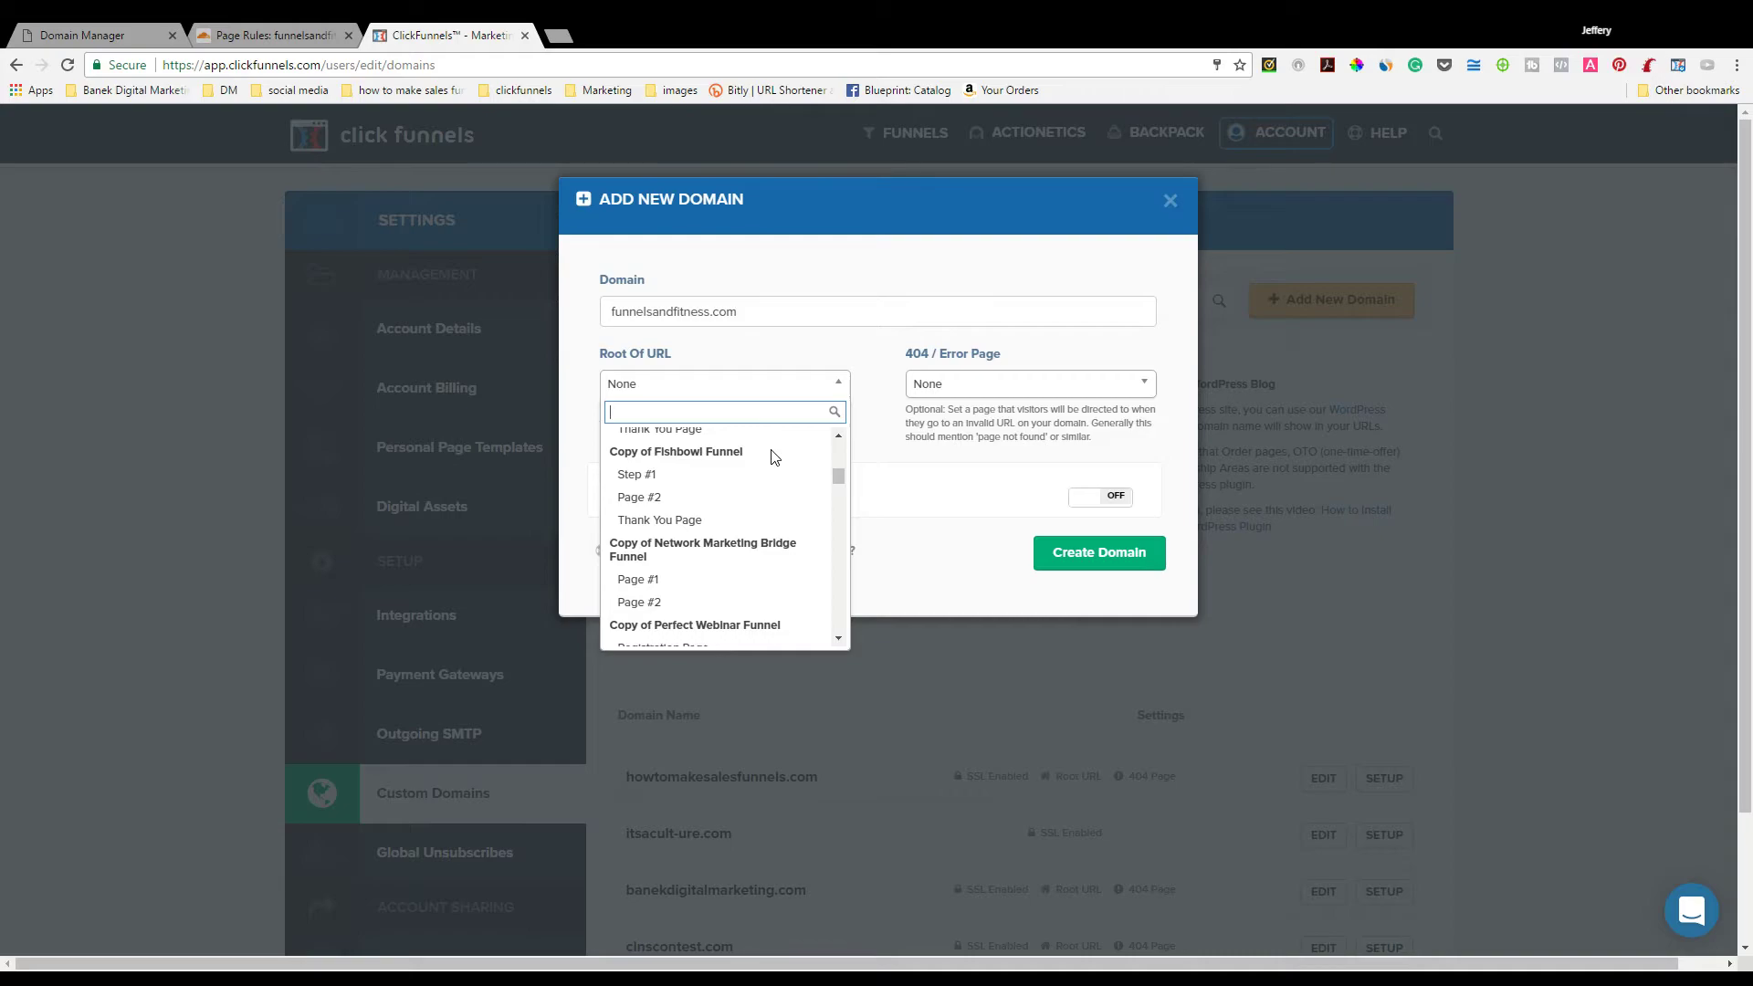
pyautogui.scroll(1, 772, 456)
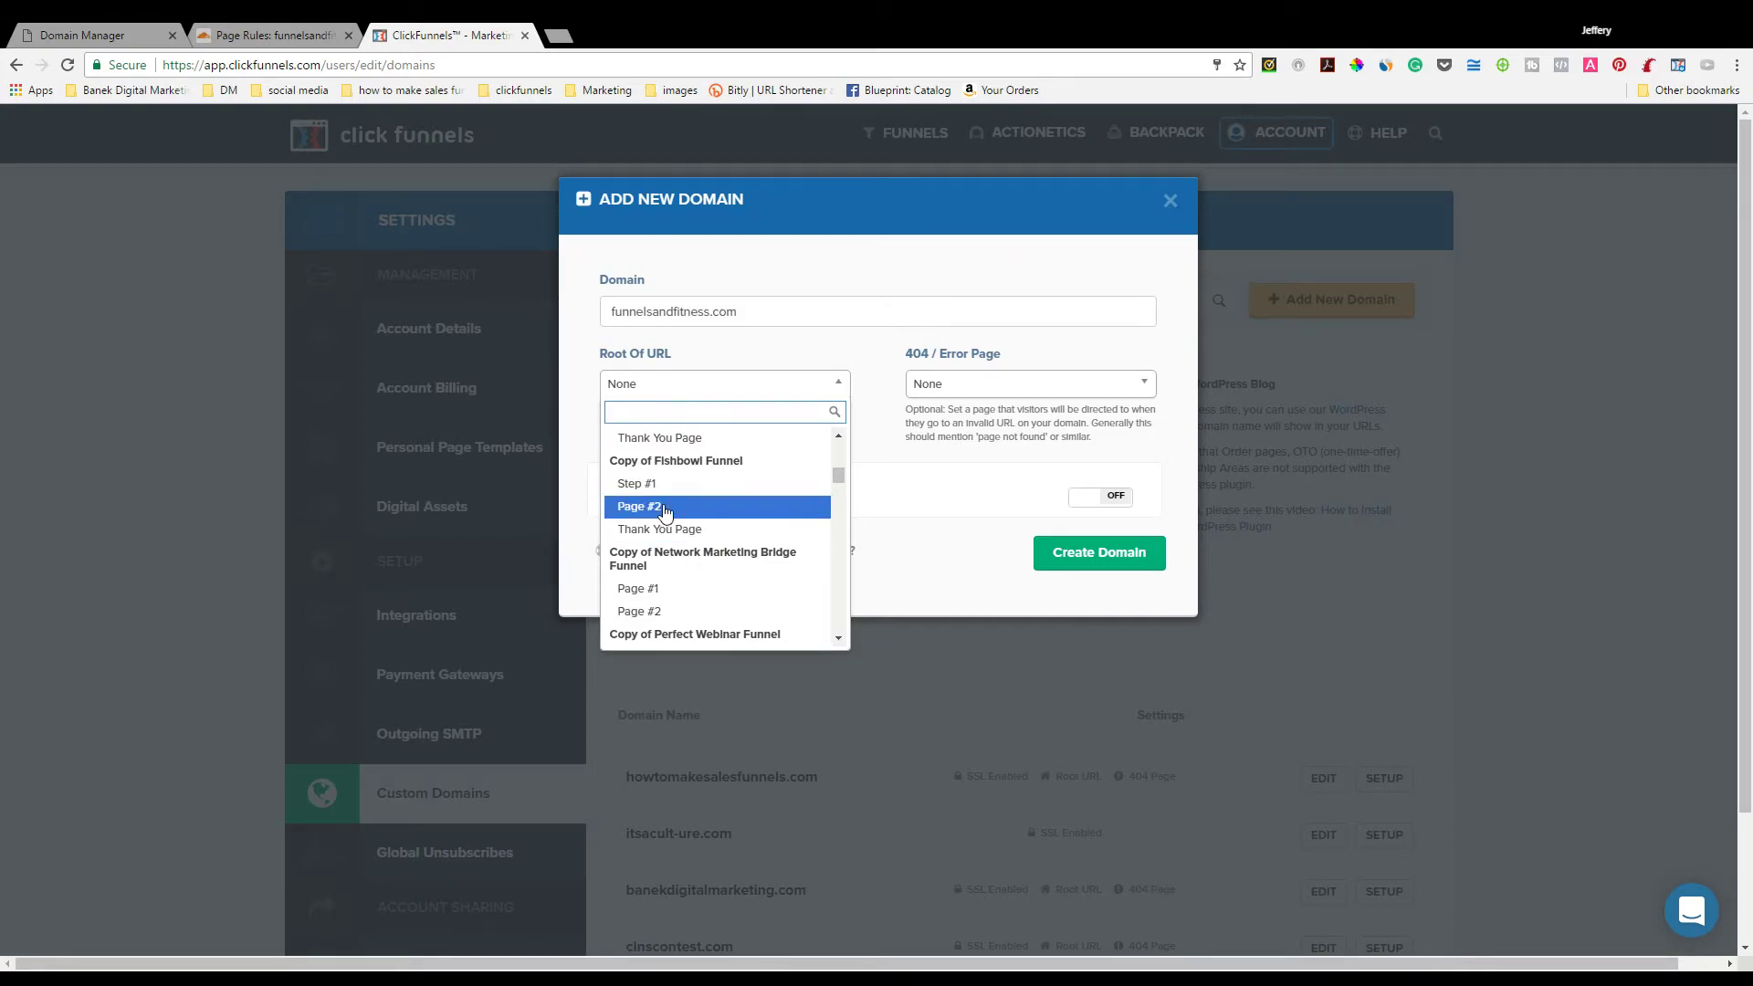
pyautogui.moveTo(836, 477); pyautogui.dragTo(840, 436)
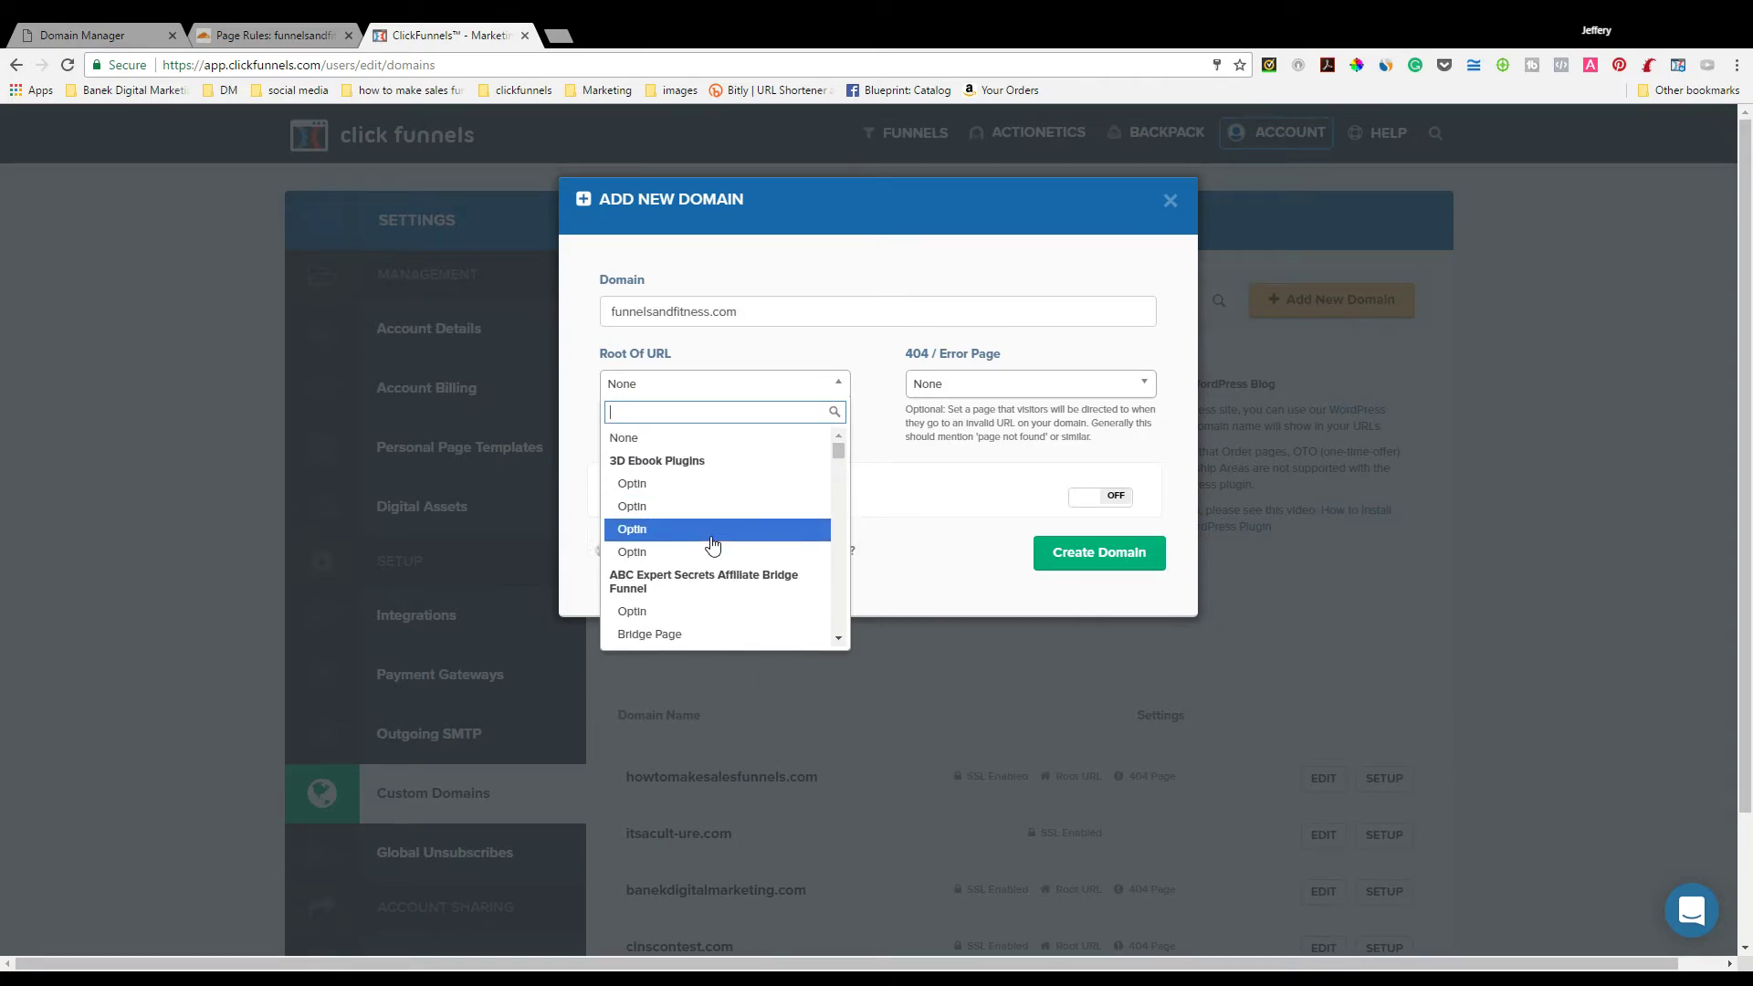
# Step: Set both the root URL and the 404 page to the Optin page
pyautogui.click(712, 617)
pyautogui.click(959, 385)
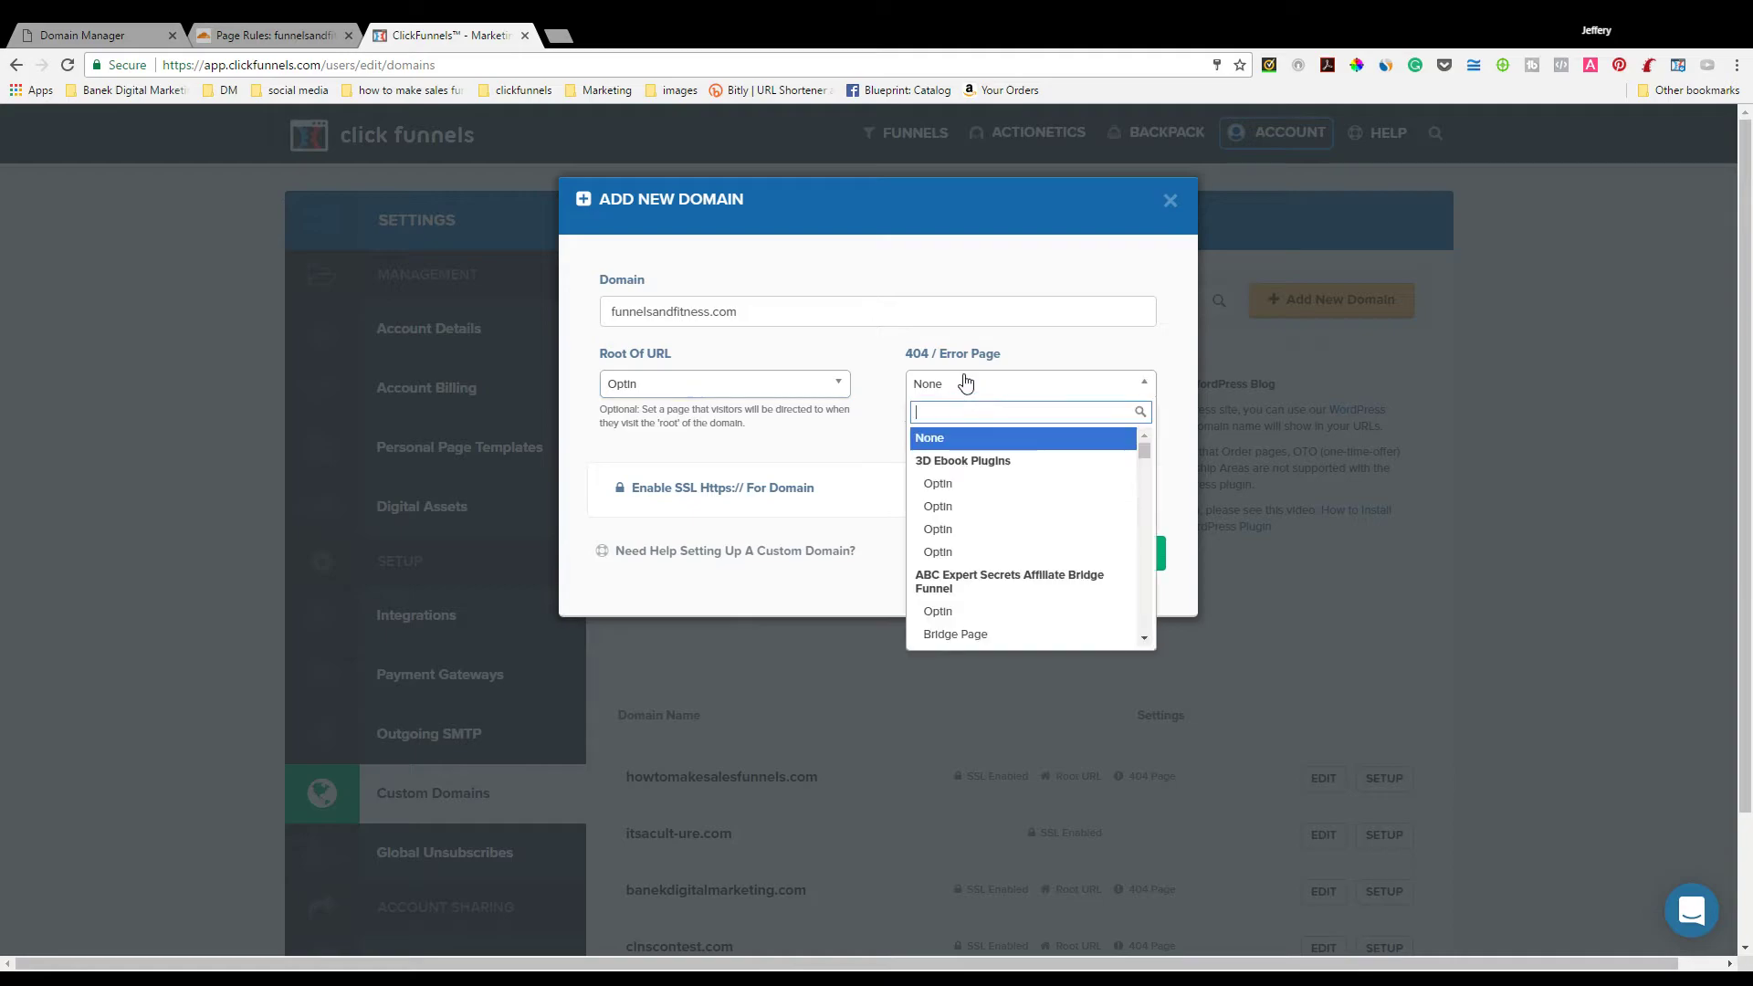
pyautogui.click(954, 611)
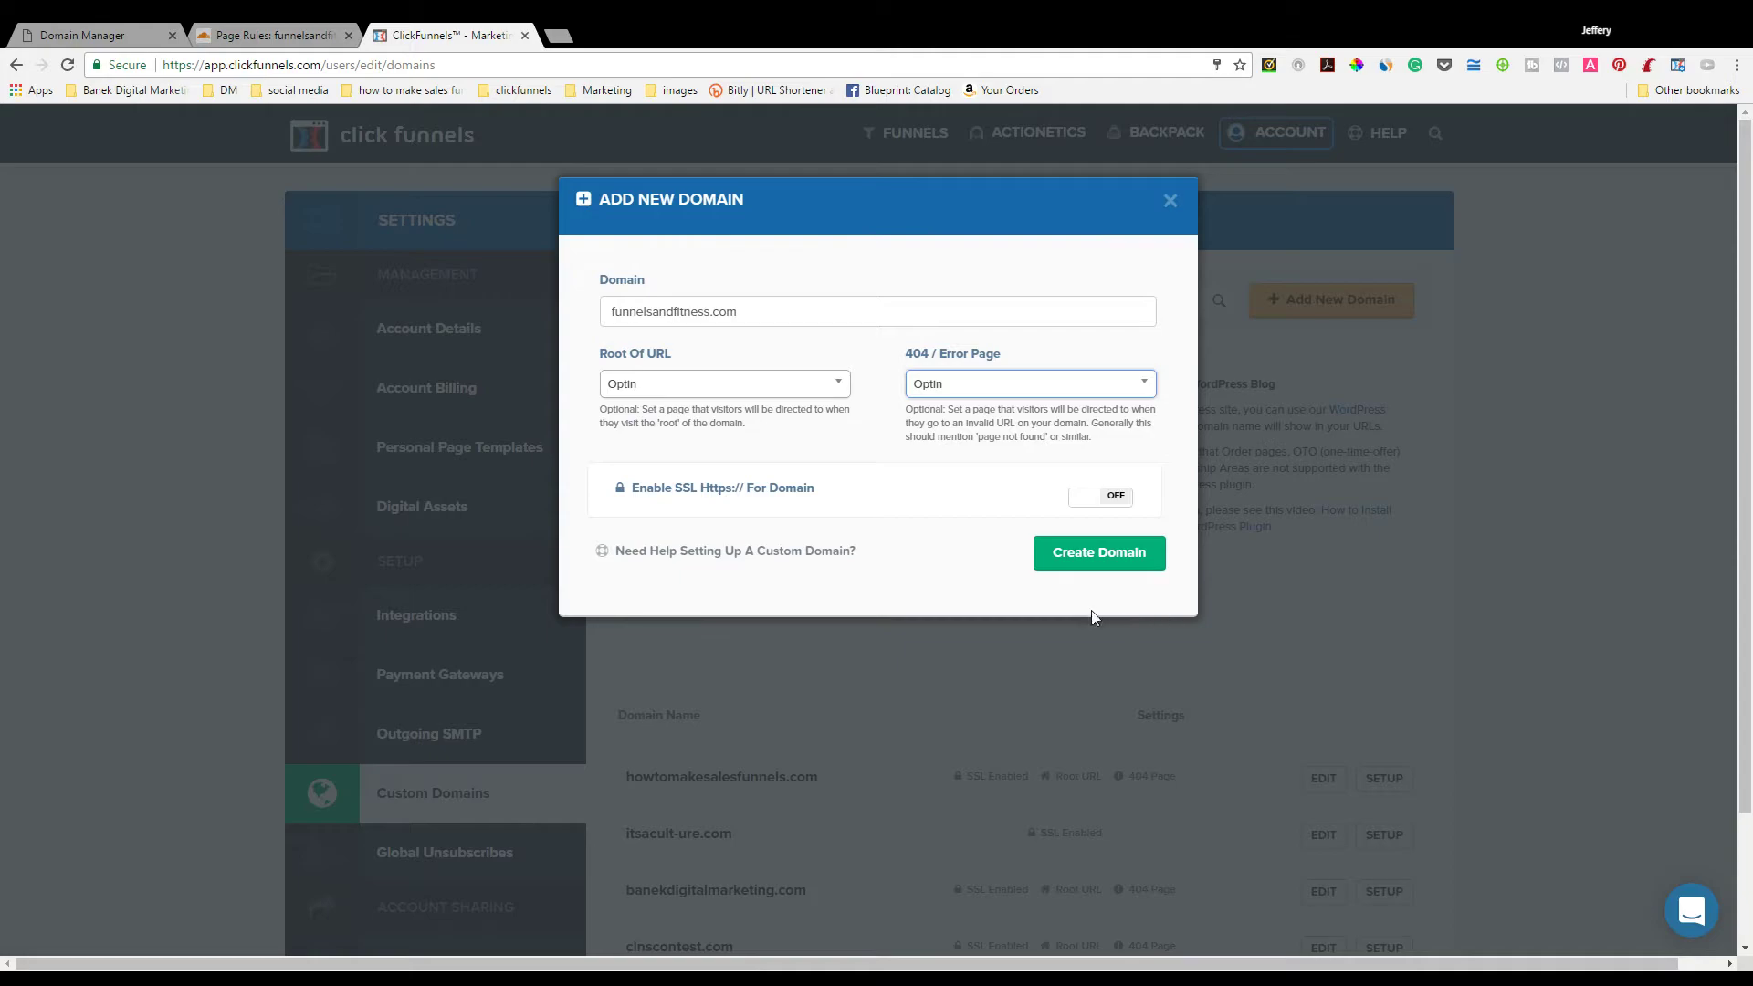
# Step: Enable SSL, create the domain, and dismiss the setup instructions to view the domains list
pyautogui.click(1100, 498)
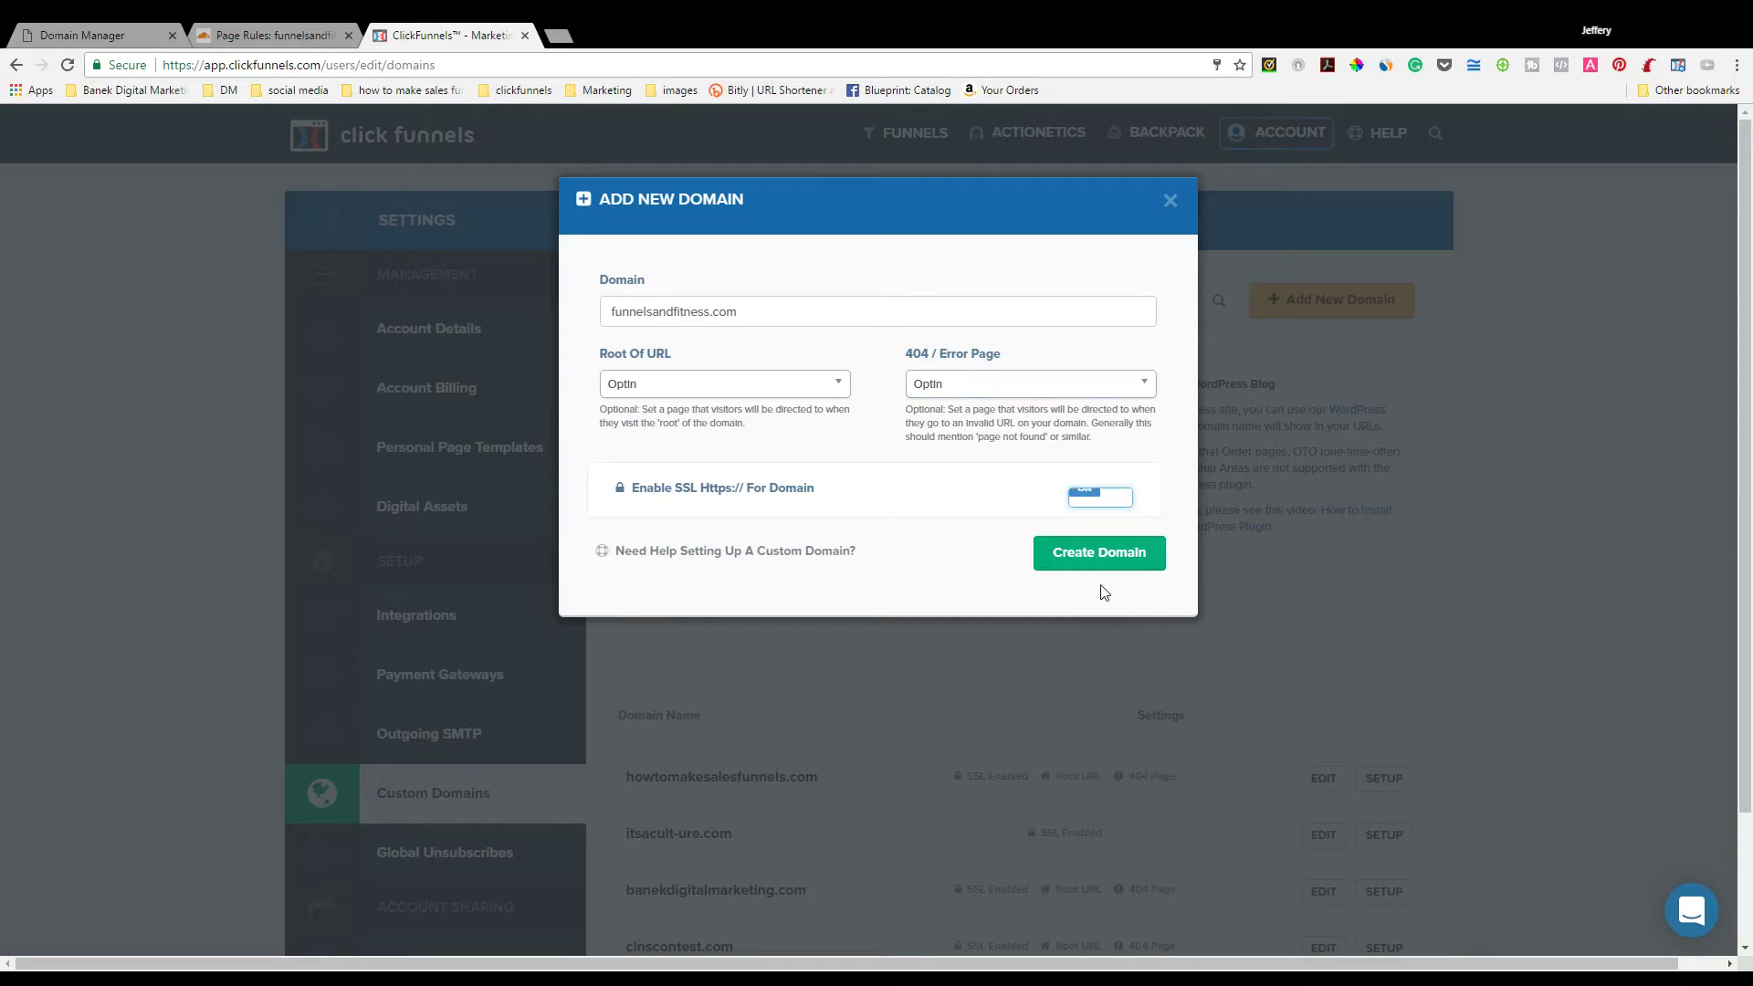
pyautogui.click(1103, 556)
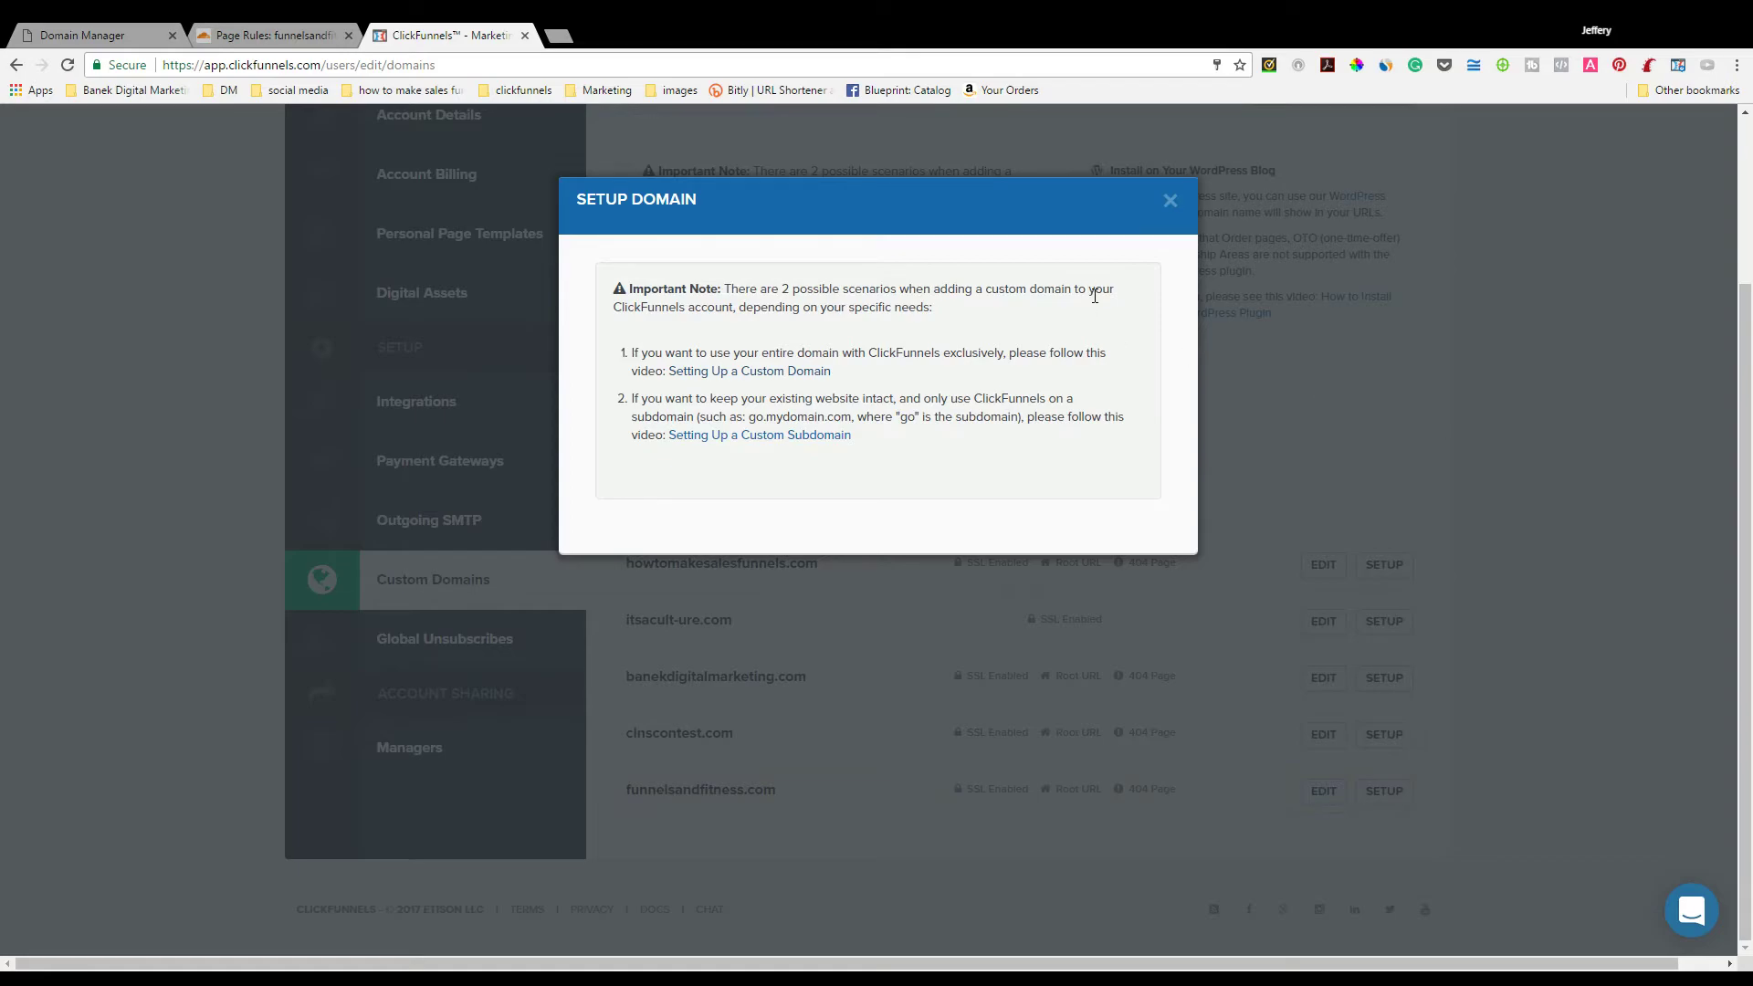
pyautogui.click(1171, 201)
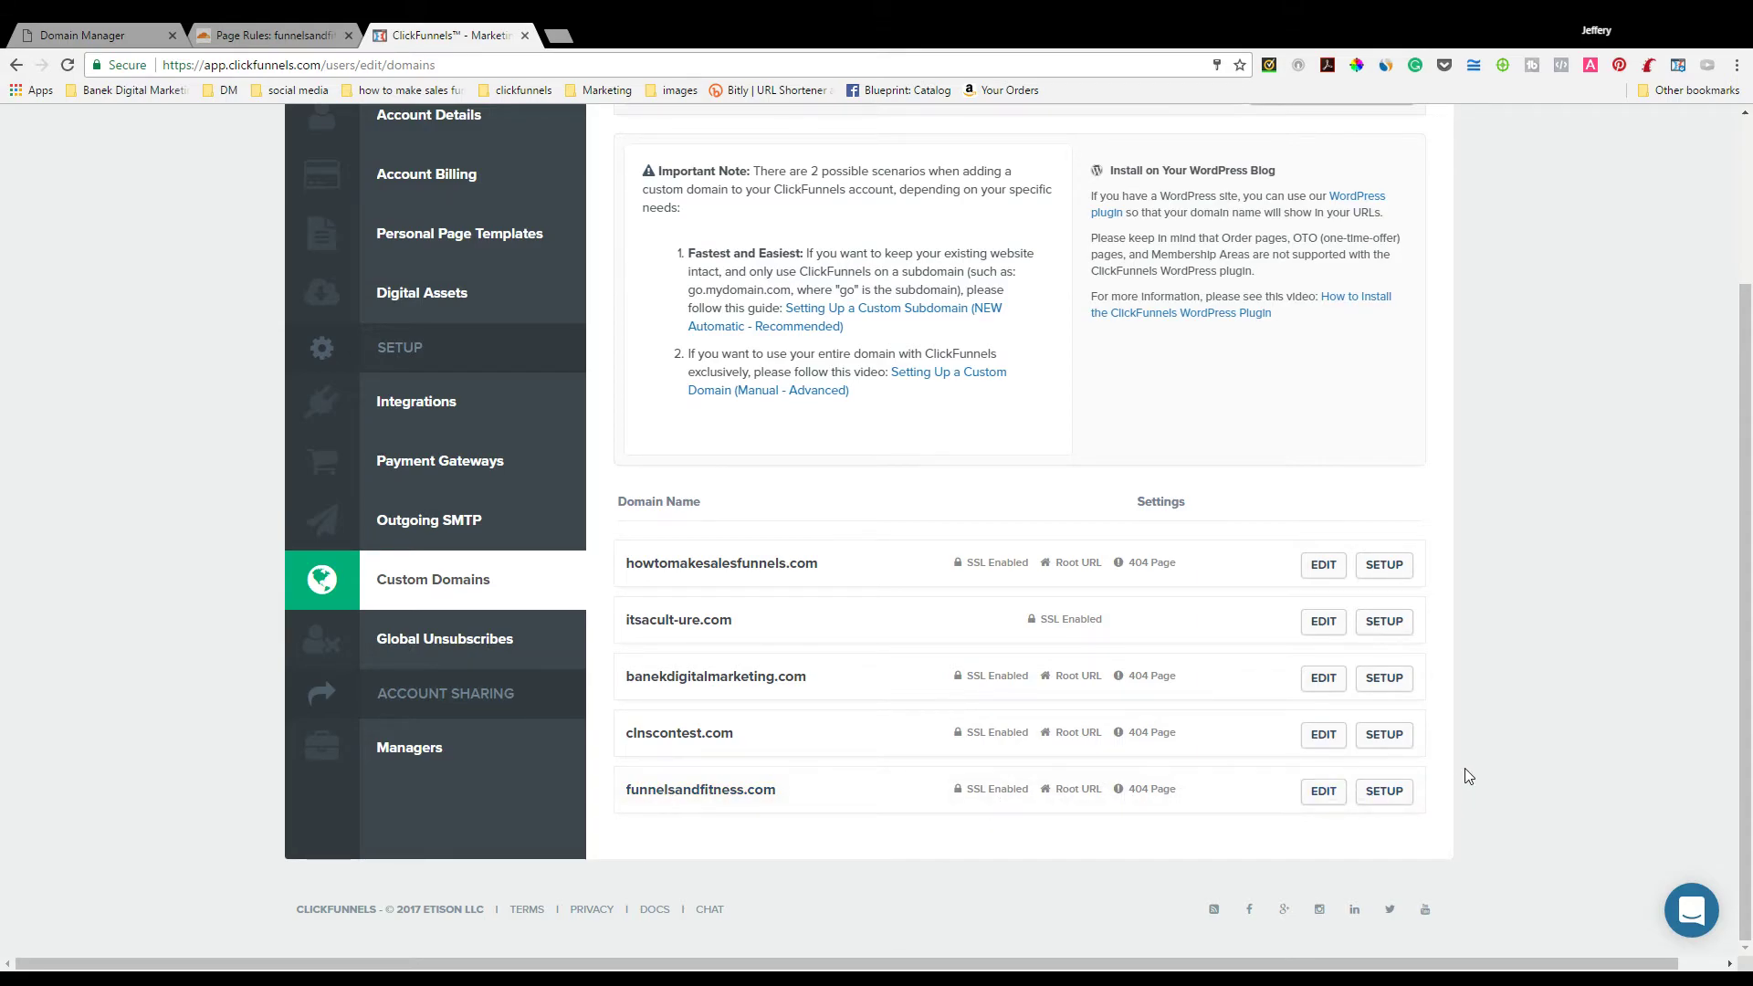
pyautogui.scroll(3, 1465, 776)
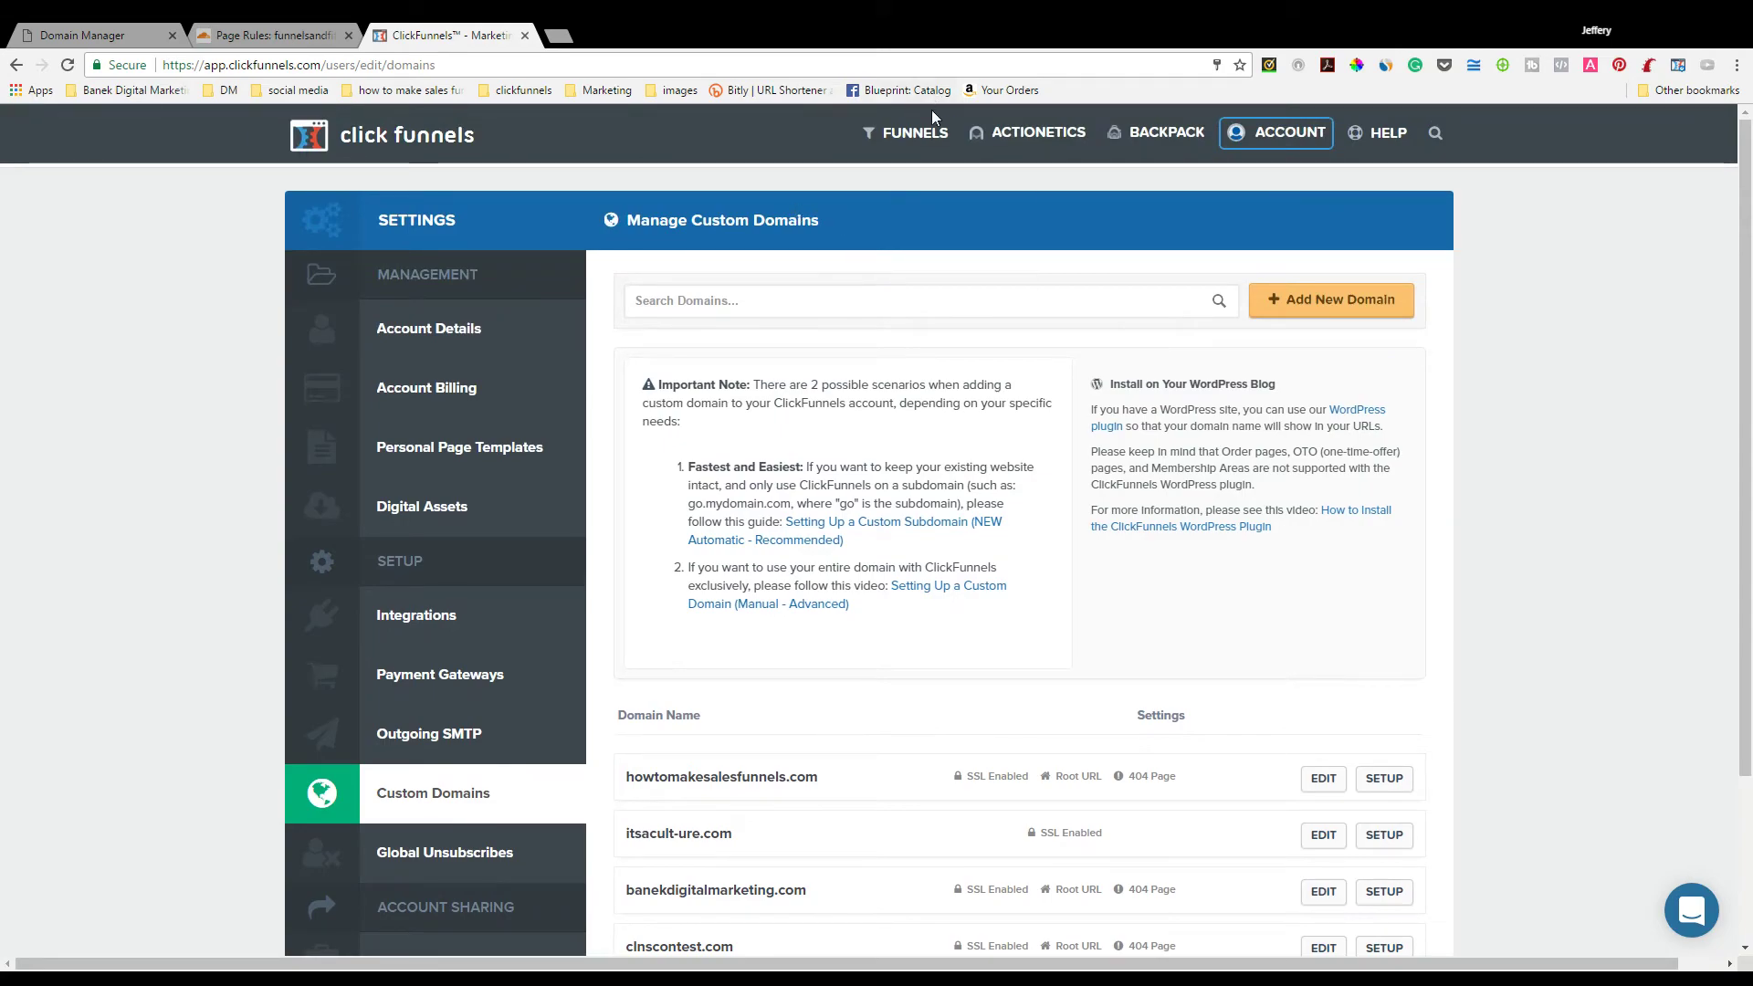
# Step: Start a new Collect Emails funnel, Funnels and Fitness, tagged with the DEMOS group tag
pyautogui.moveTo(926, 155)
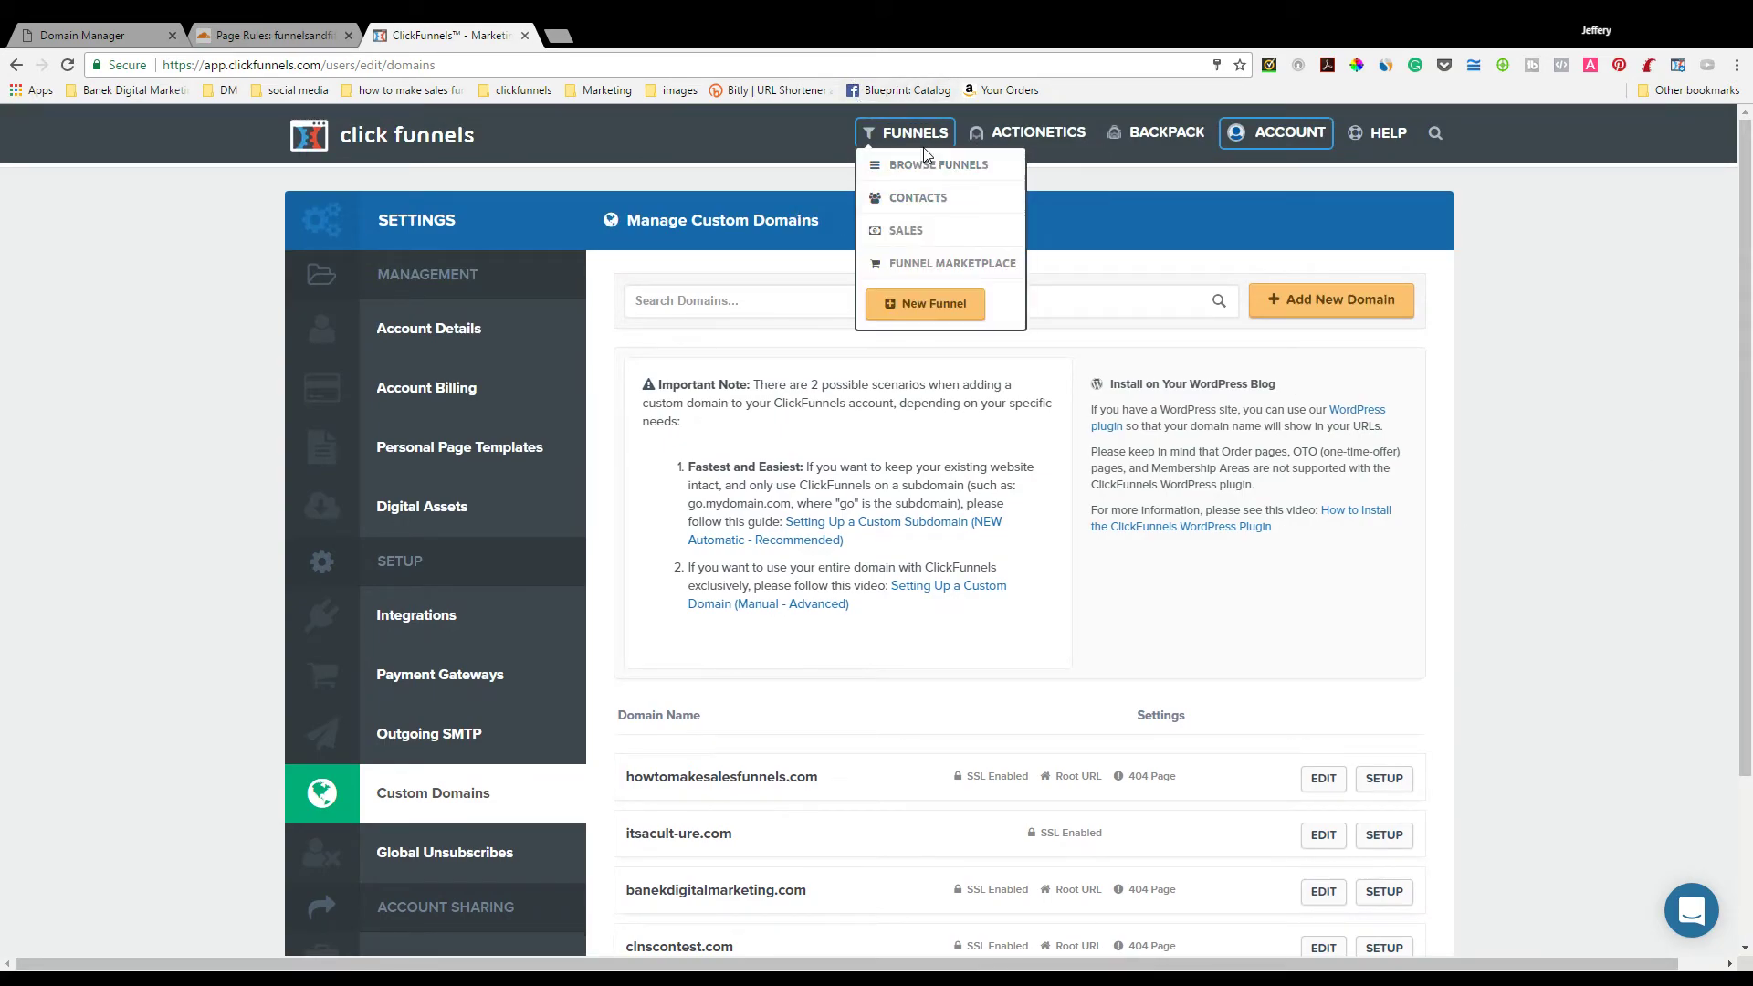
pyautogui.click(919, 302)
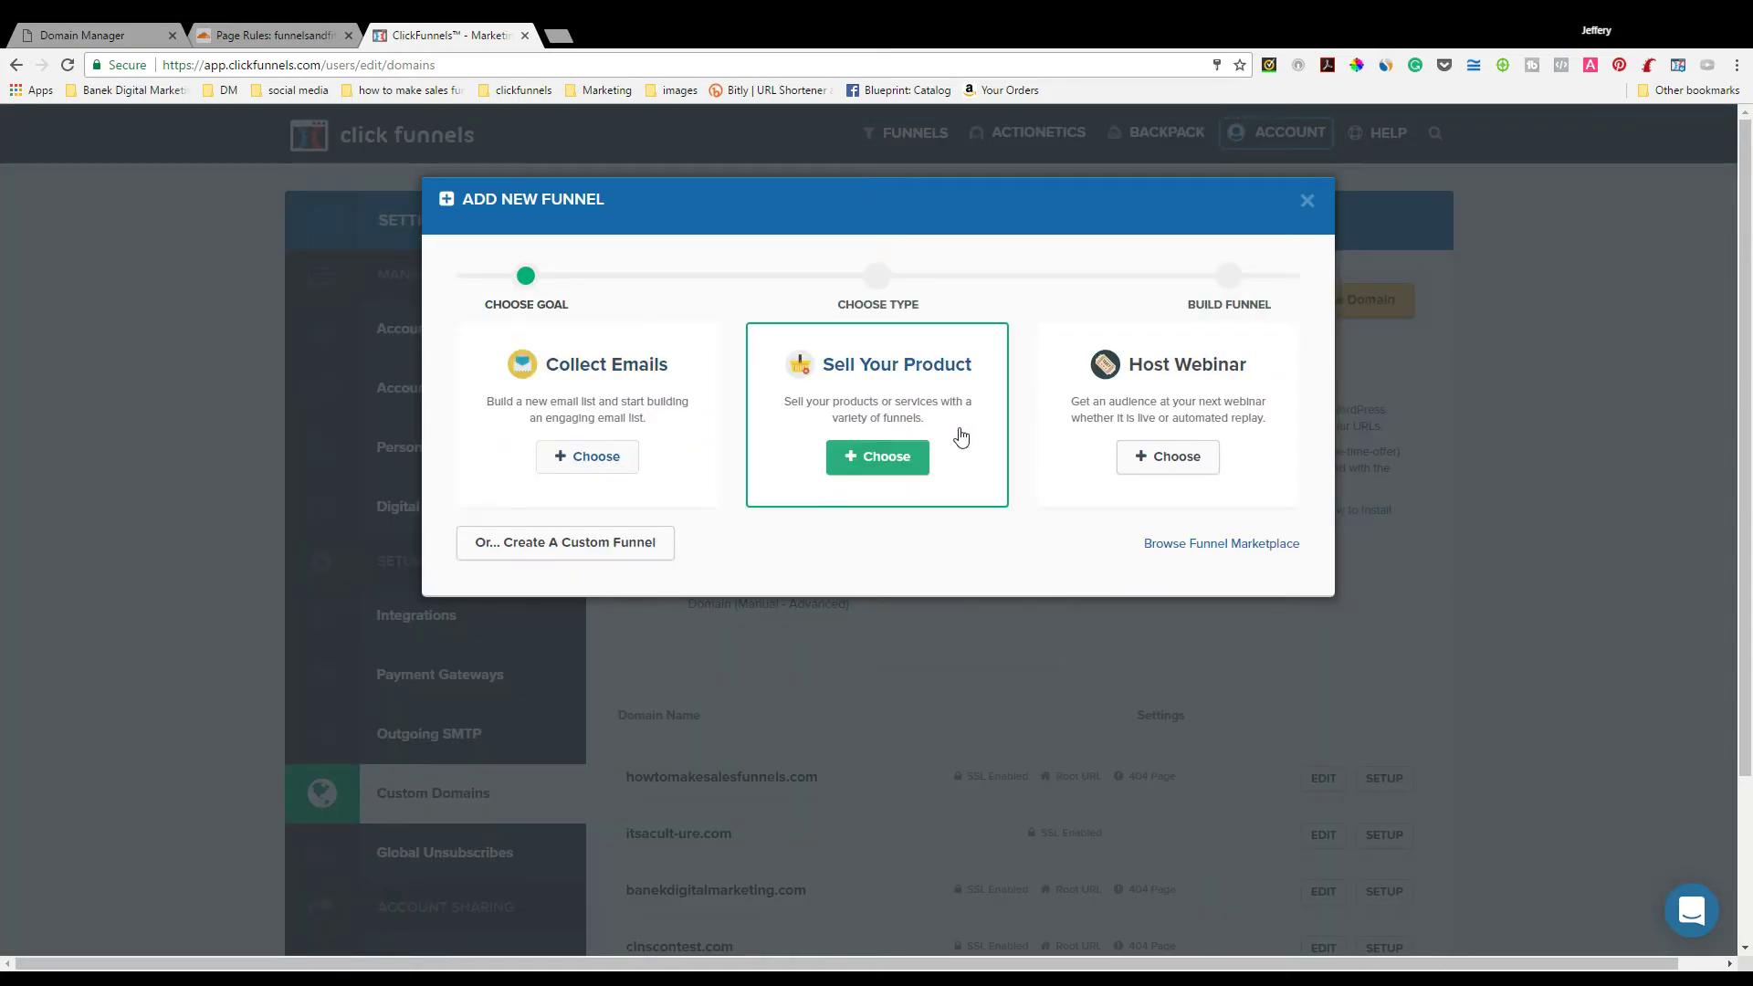
pyautogui.click(614, 406)
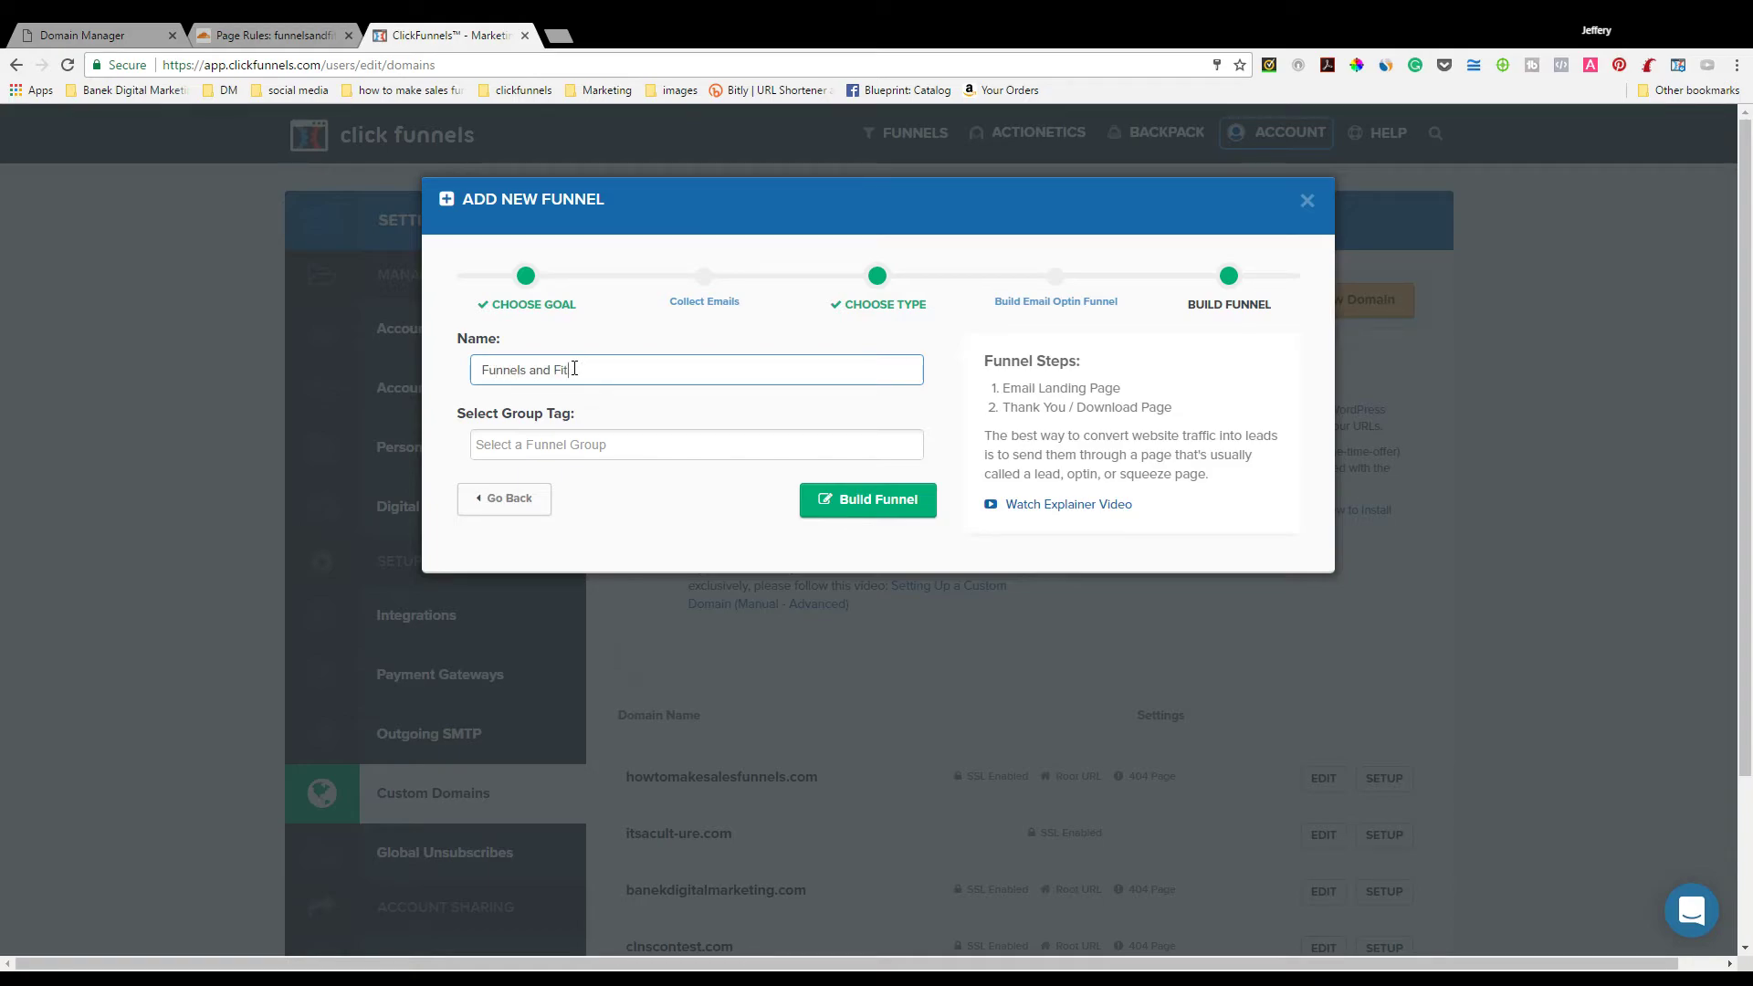
pyautogui.click(580, 449)
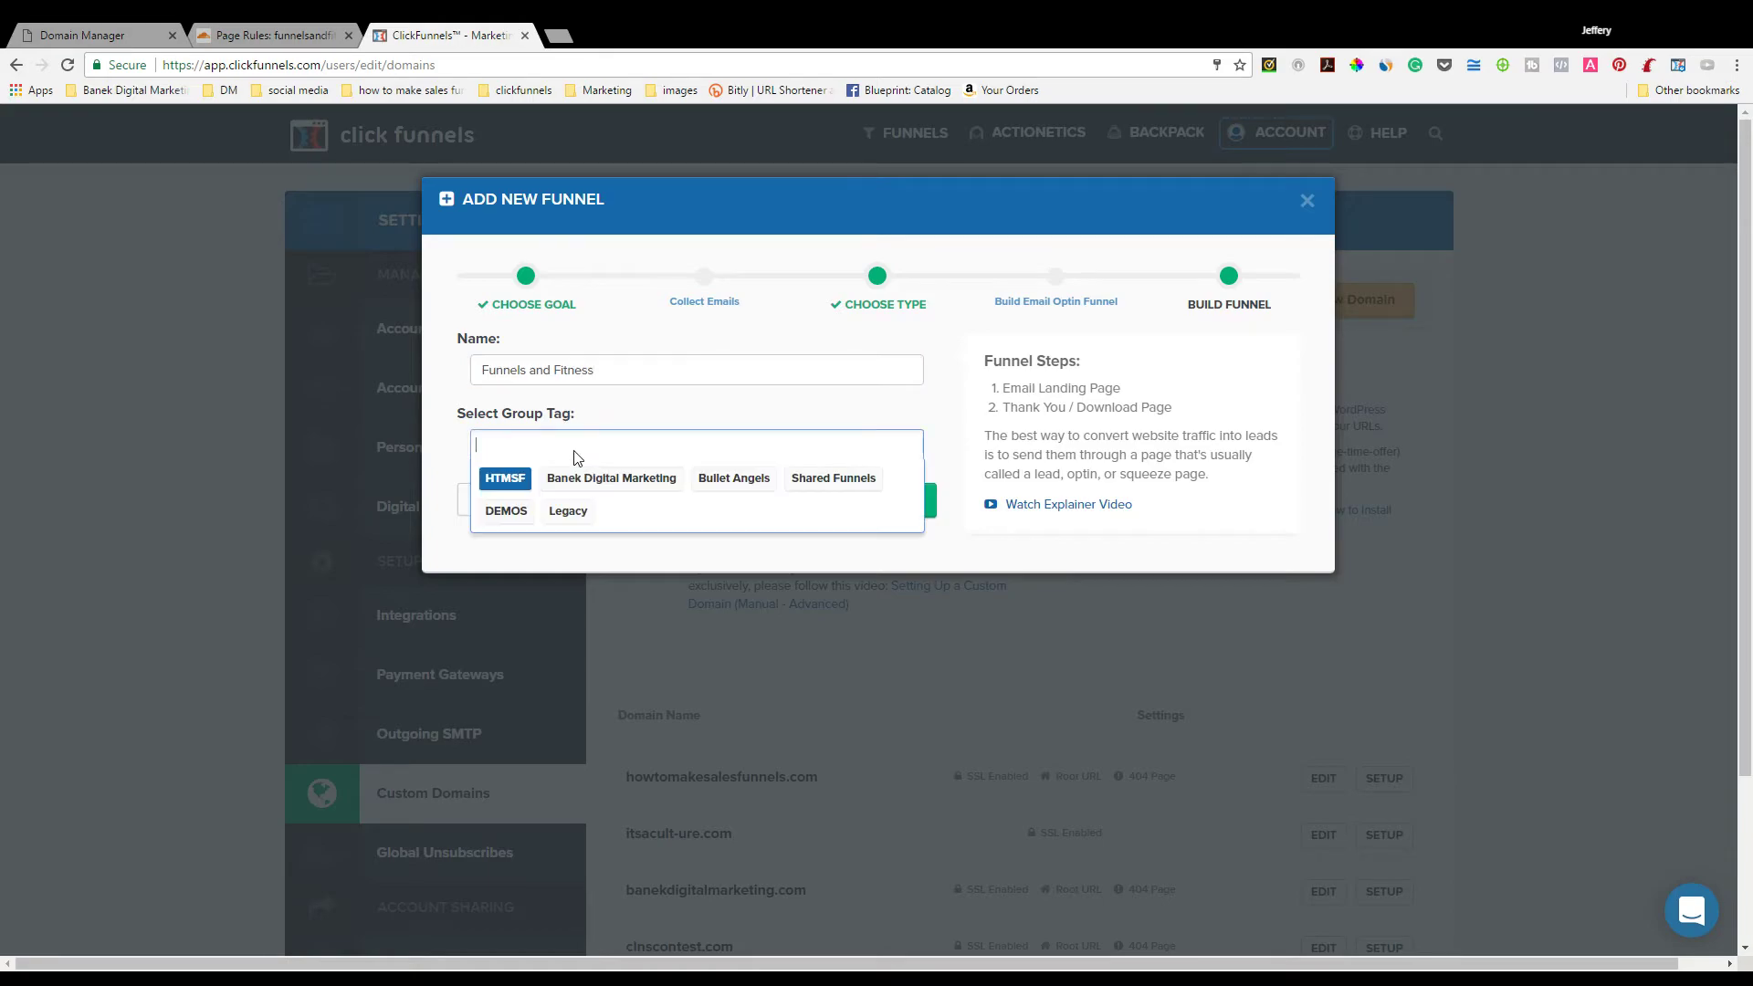
pyautogui.click(506, 511)
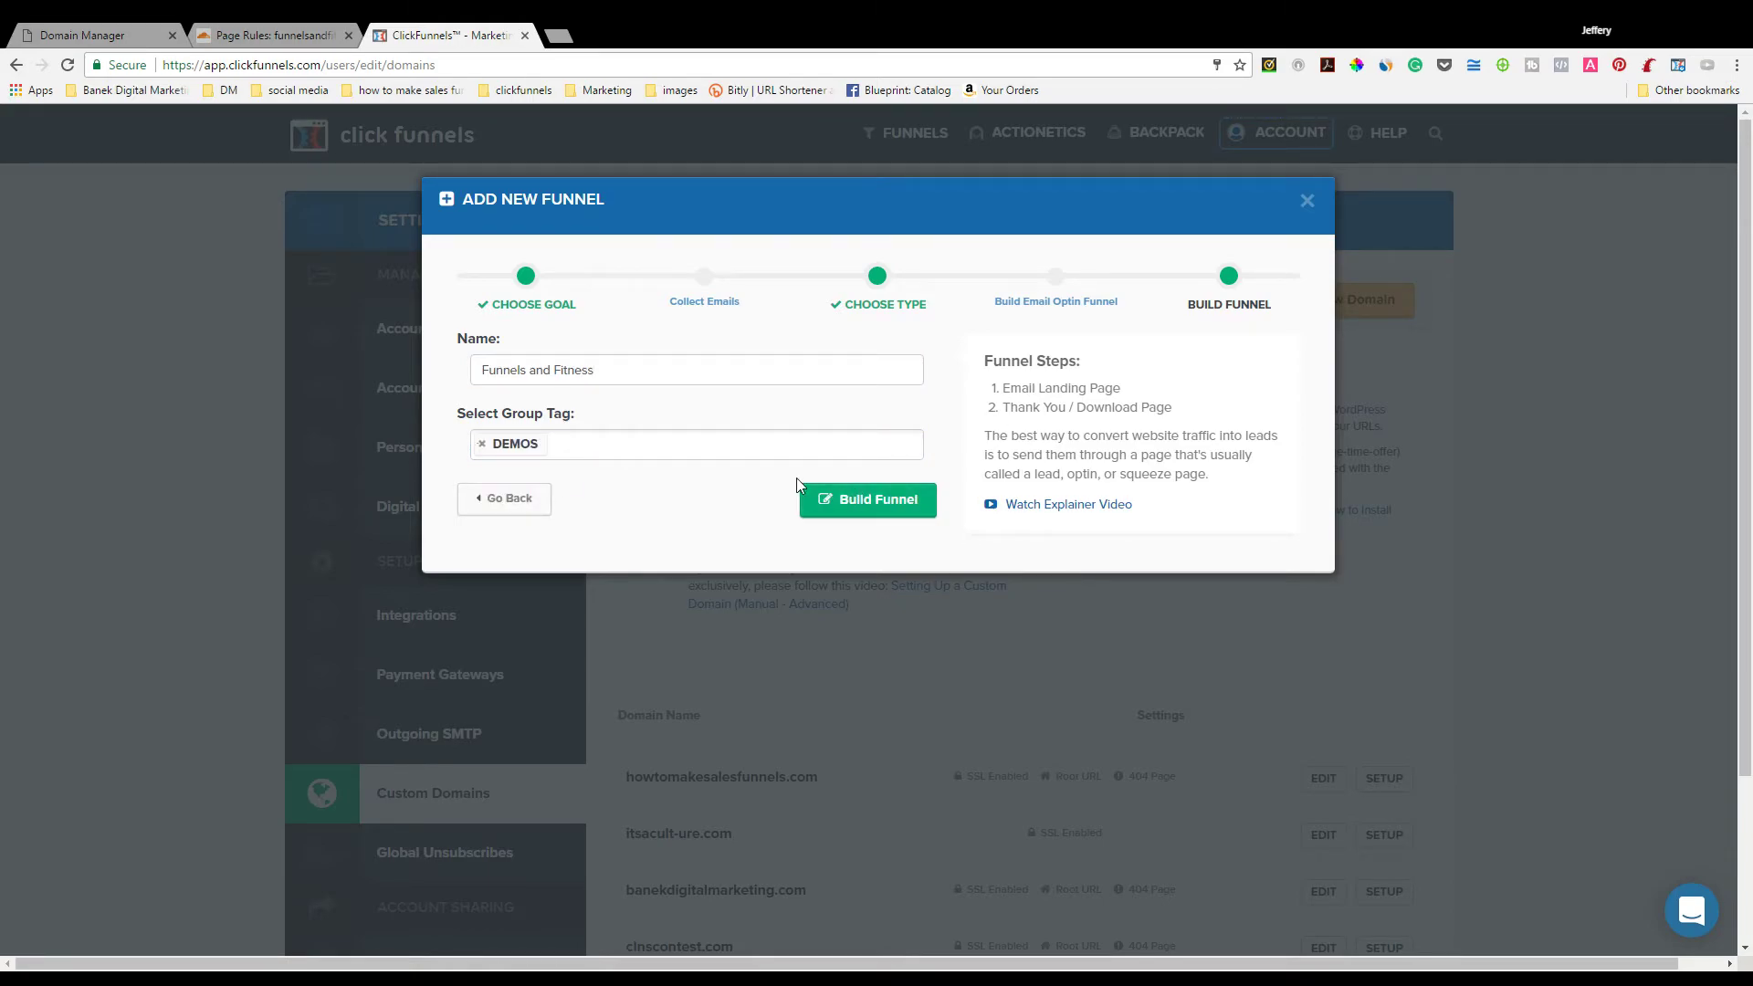
pyautogui.click(719, 440)
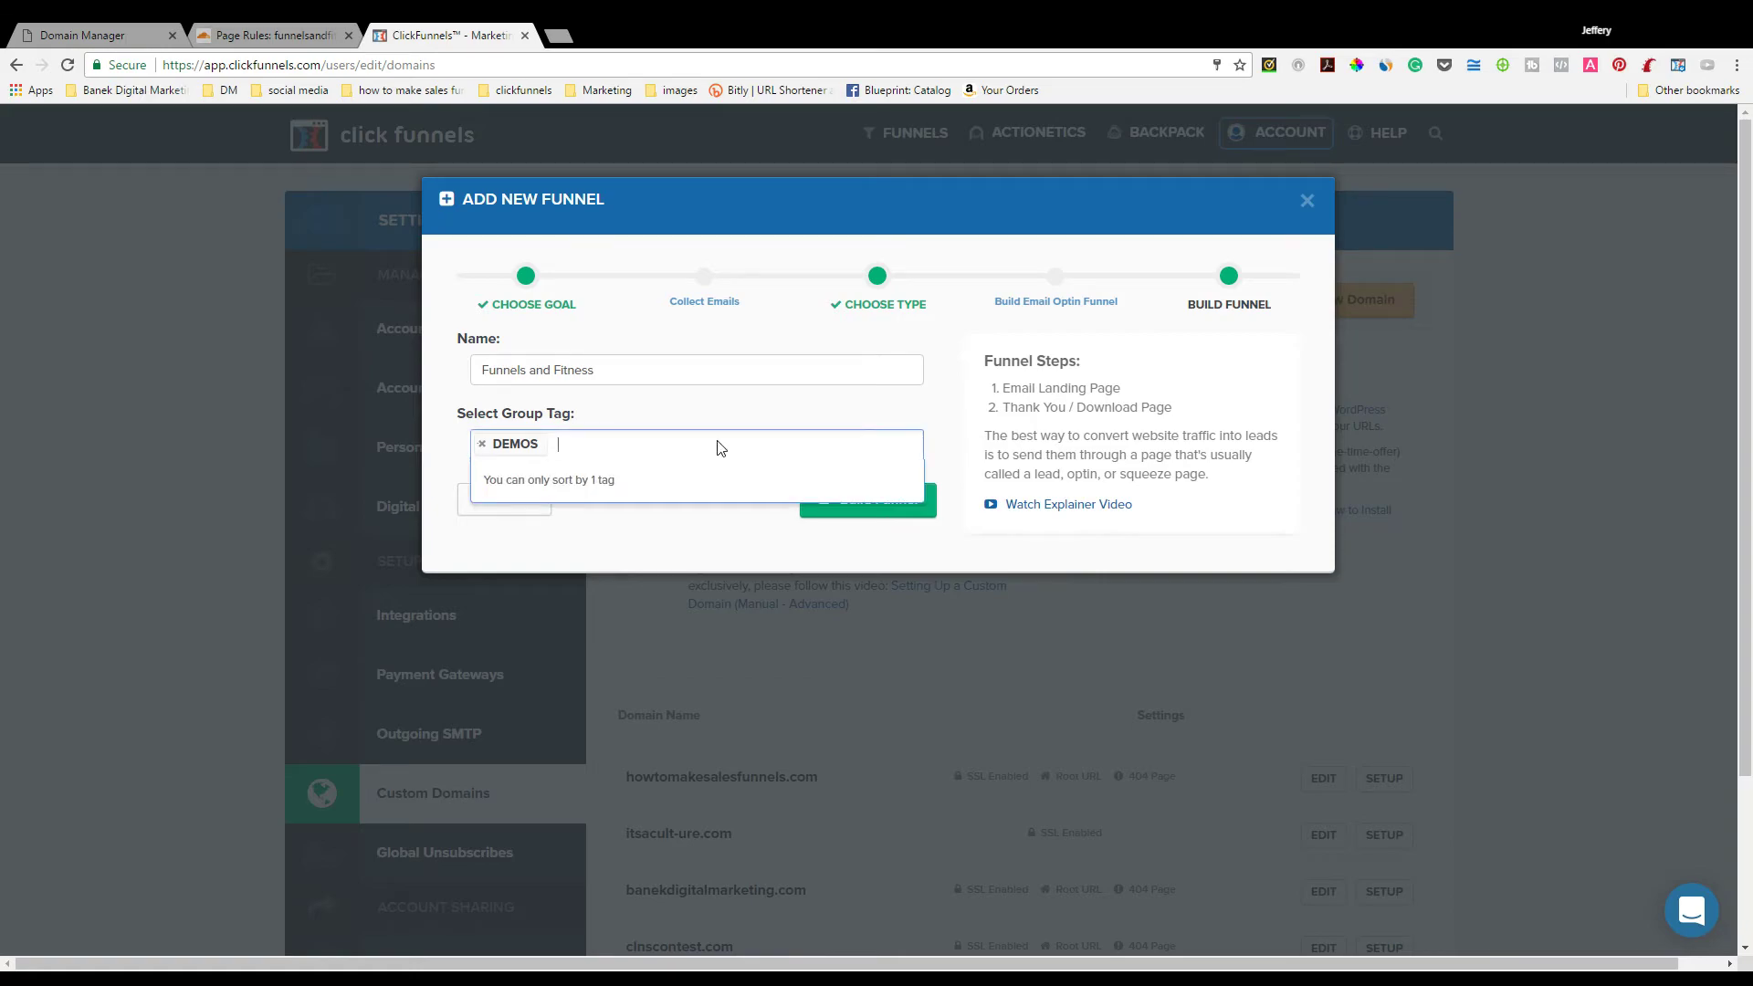
pyautogui.click(490, 450)
pyautogui.click(482, 444)
pyautogui.write('name')
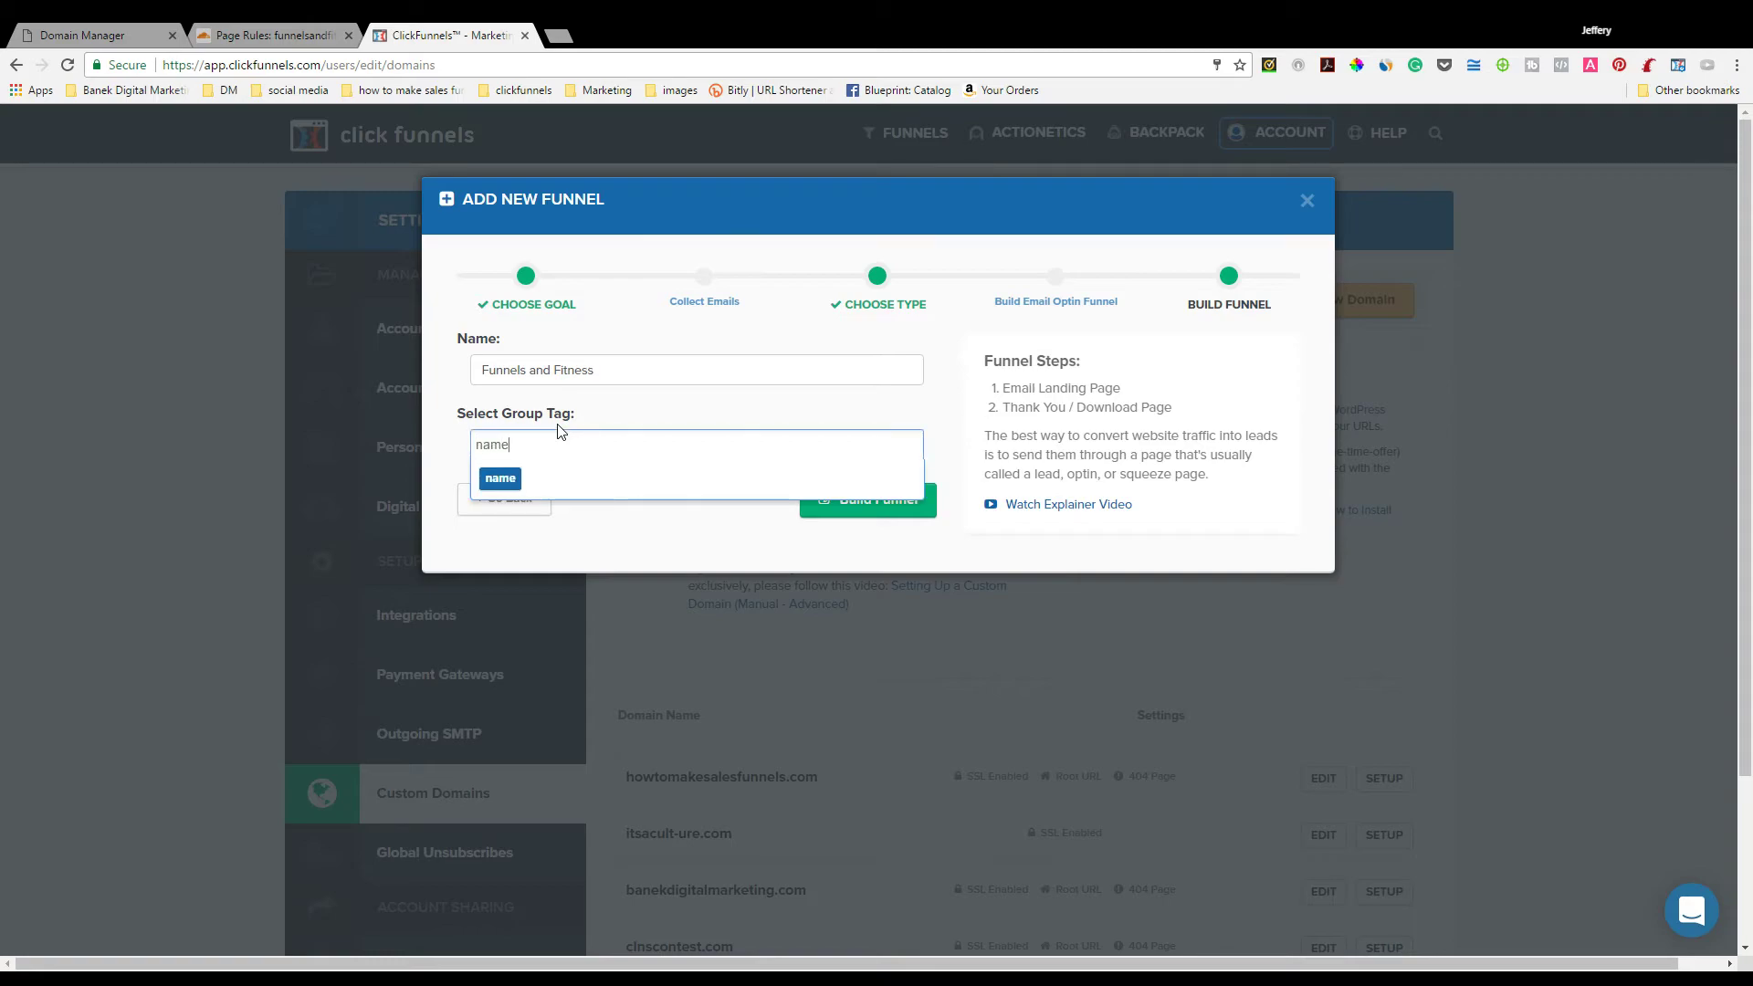
pyautogui.press('BackSpace')
pyautogui.press('BackSpace')
pyautogui.press('BackSpace')
pyautogui.press('BackSpace')
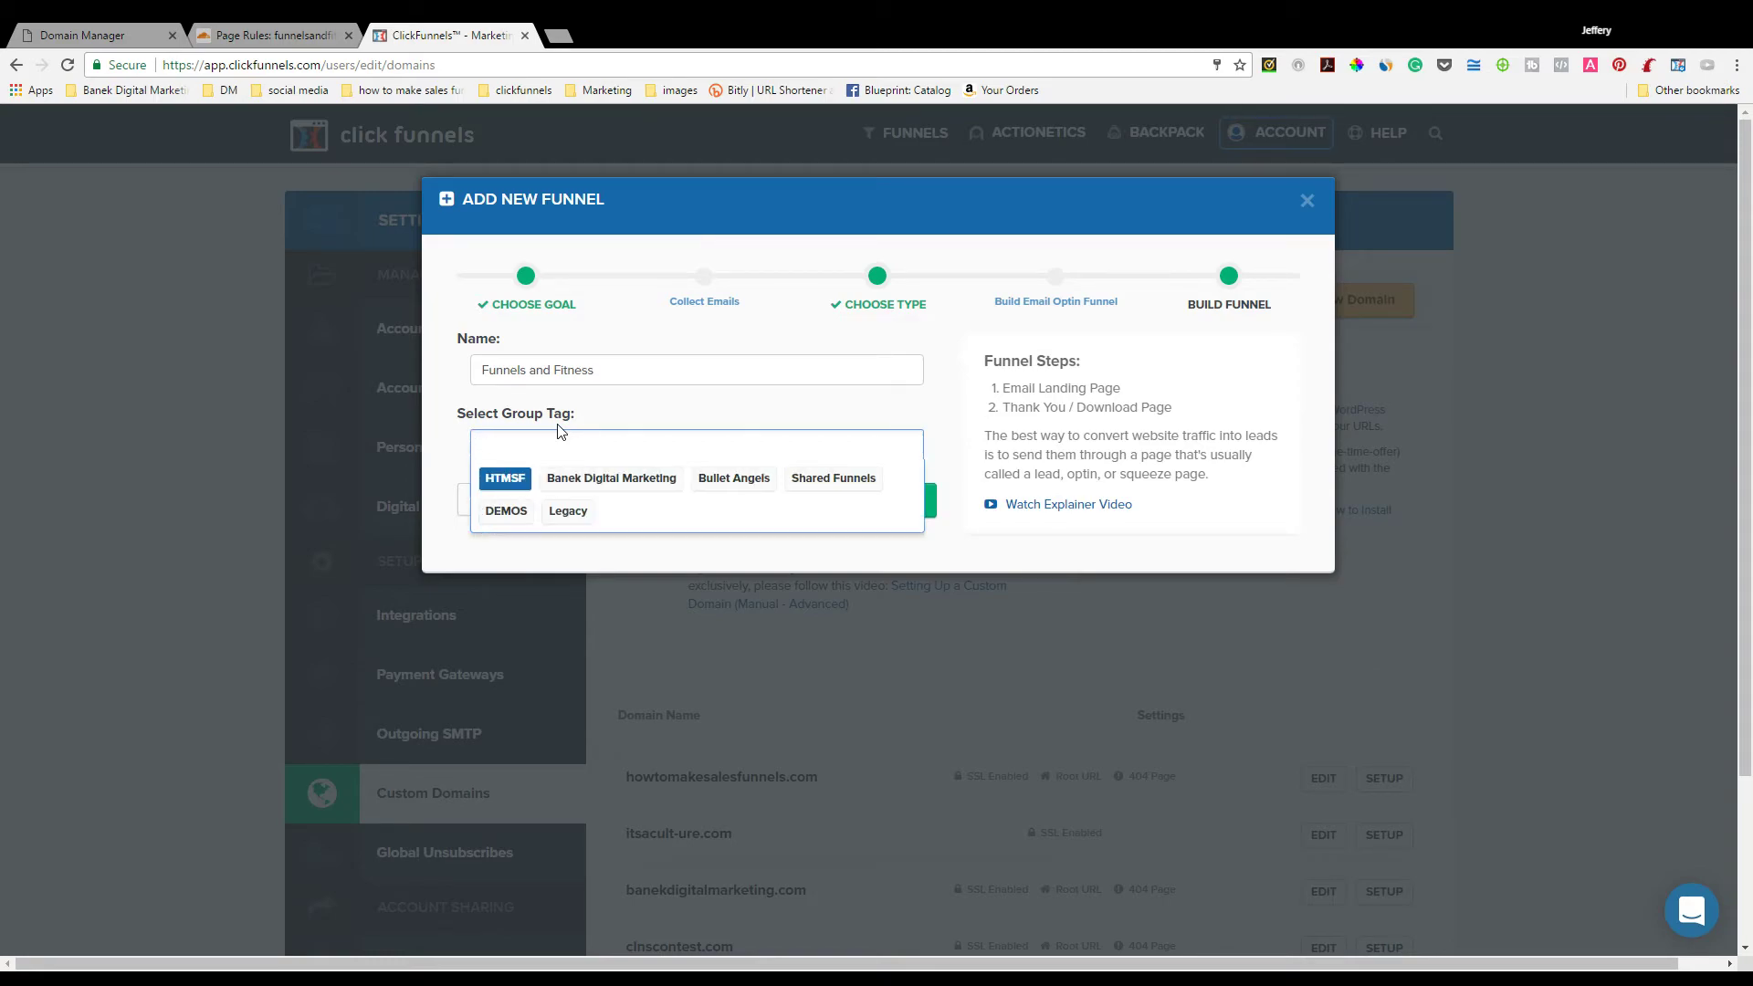
pyautogui.click(517, 511)
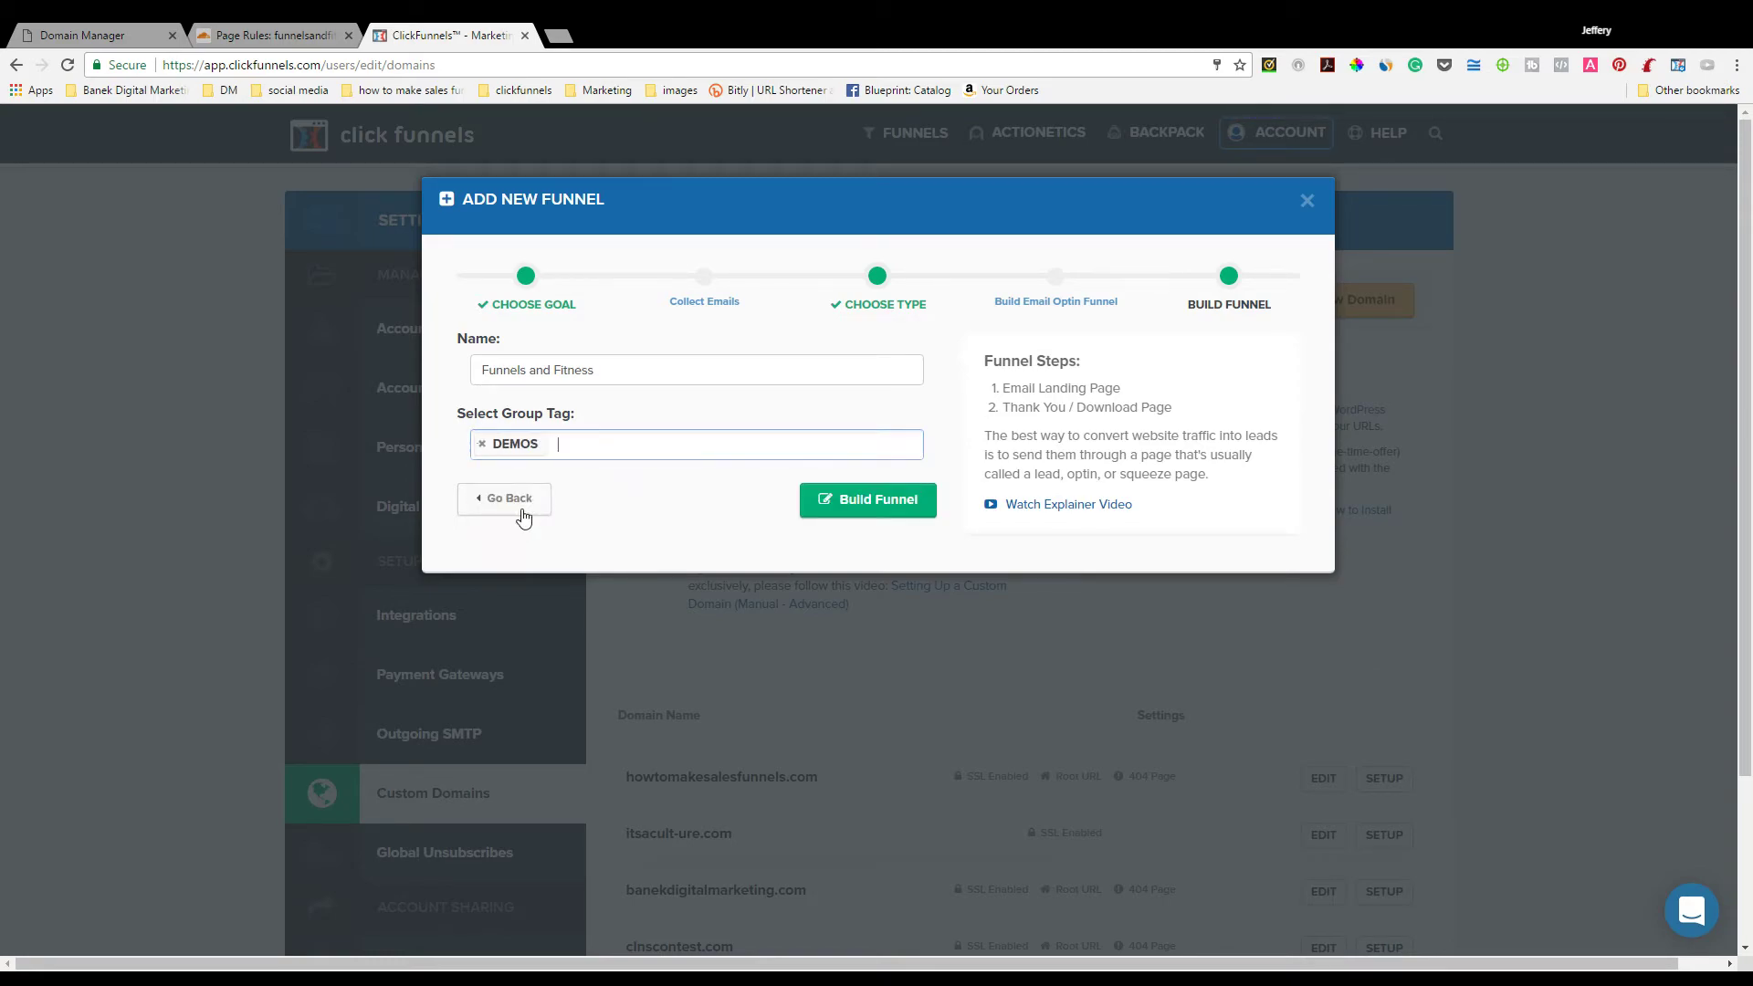
# Step: Build the funnel and apply the Classic Blue Optin template to its optin page
pyautogui.click(877, 517)
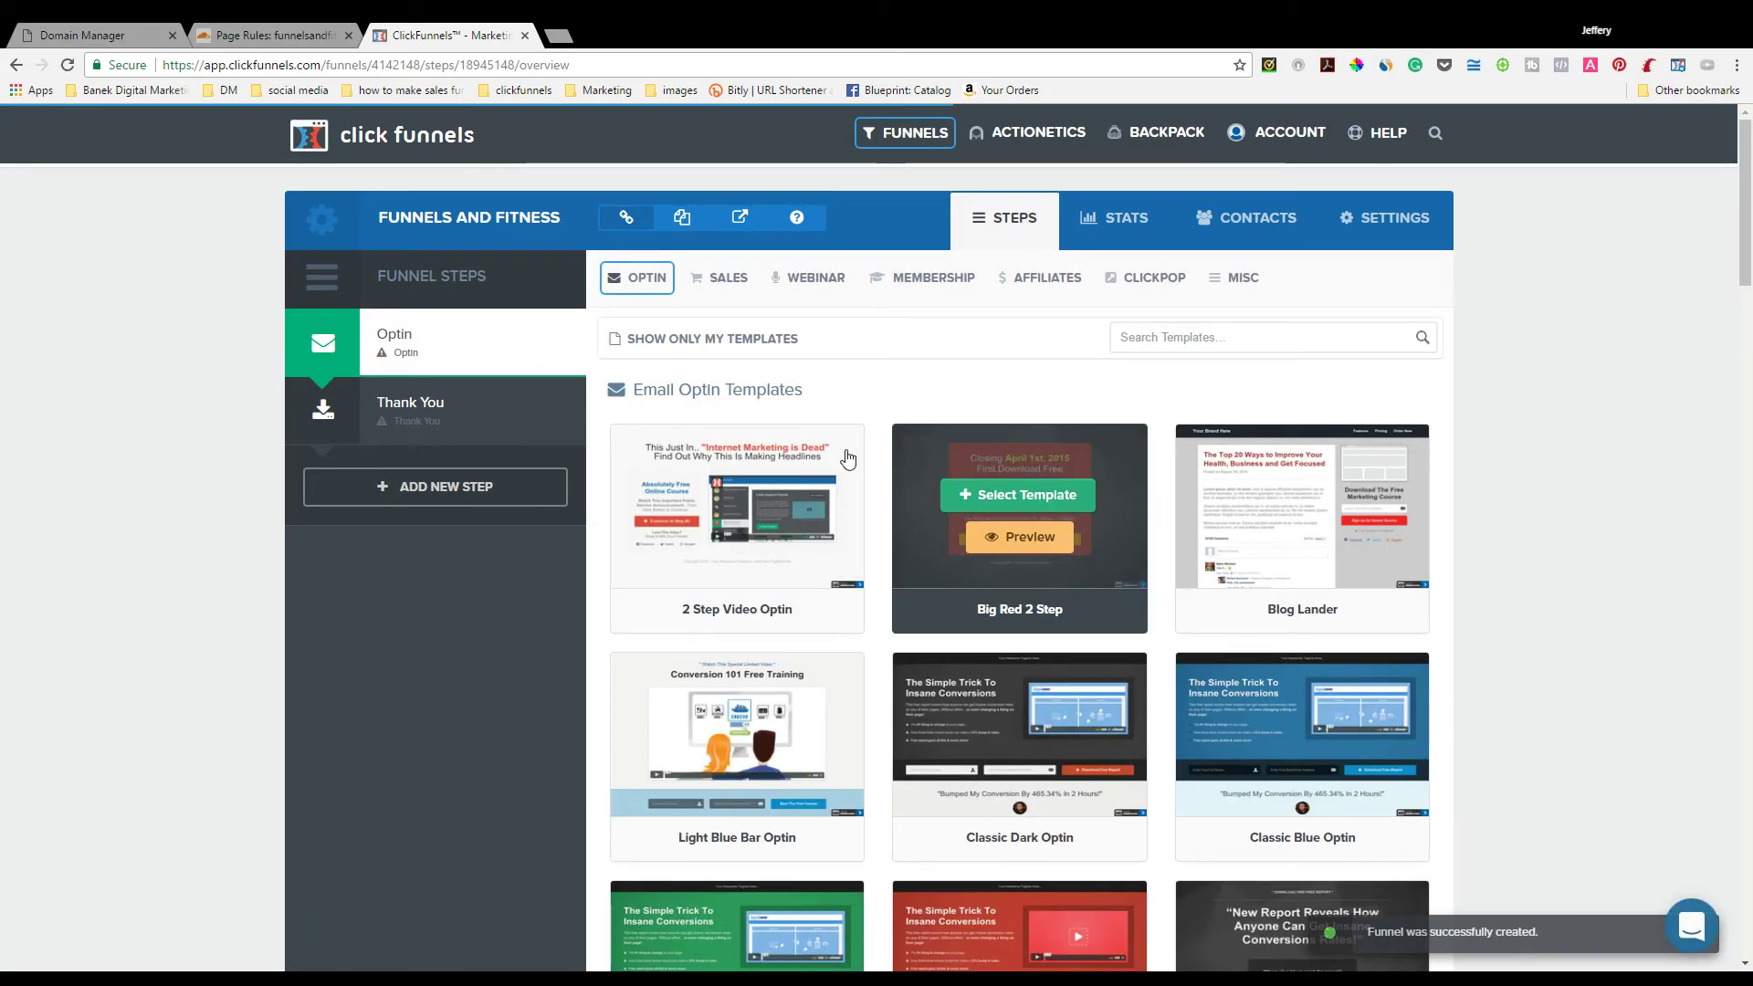
pyautogui.scroll(-4, 1278, 302)
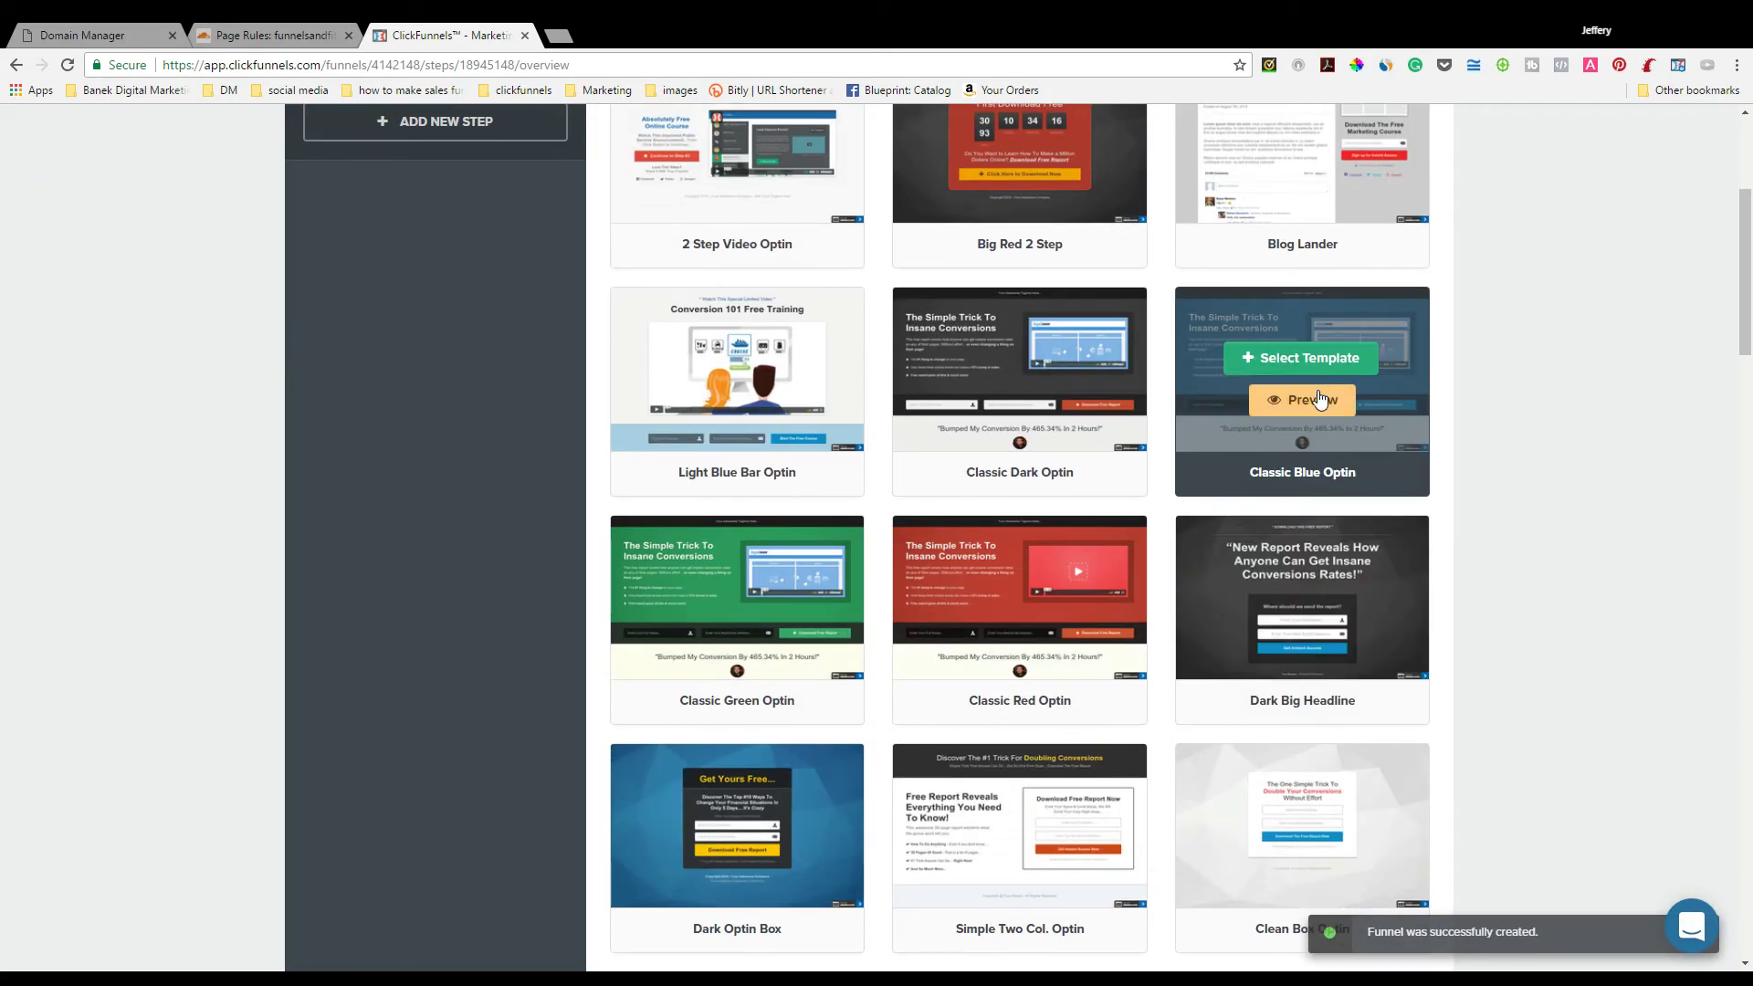
pyautogui.click(1319, 363)
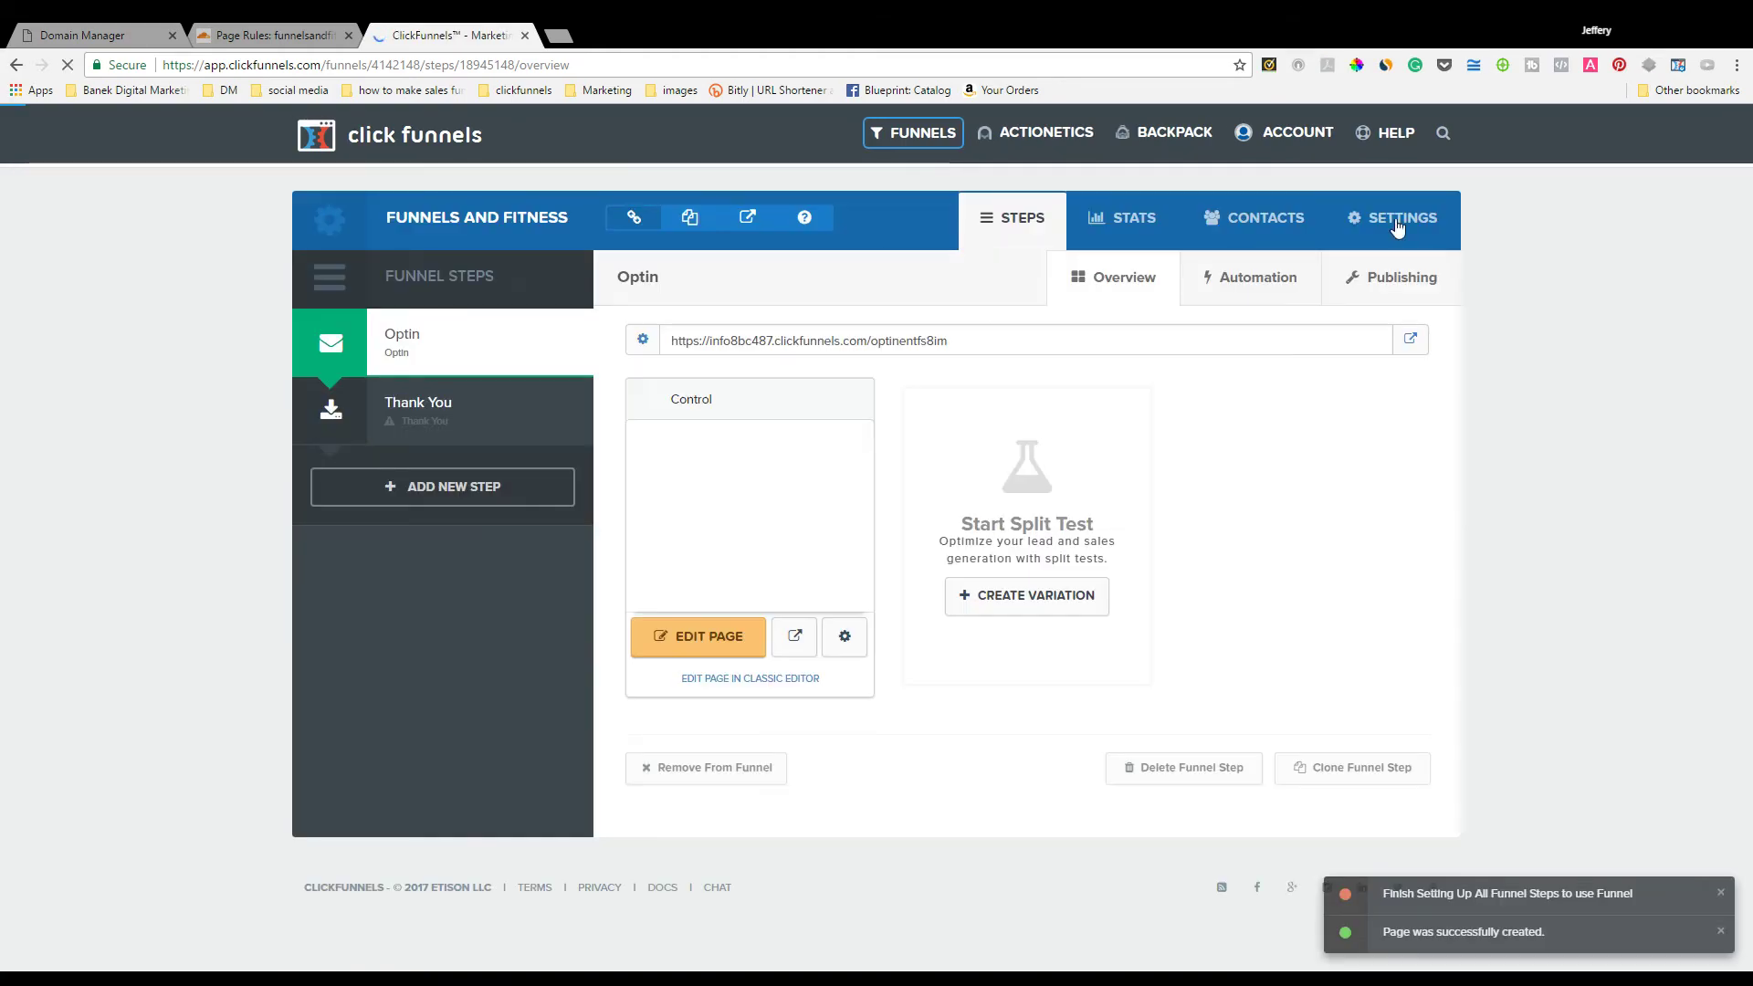
pyautogui.click(1280, 132)
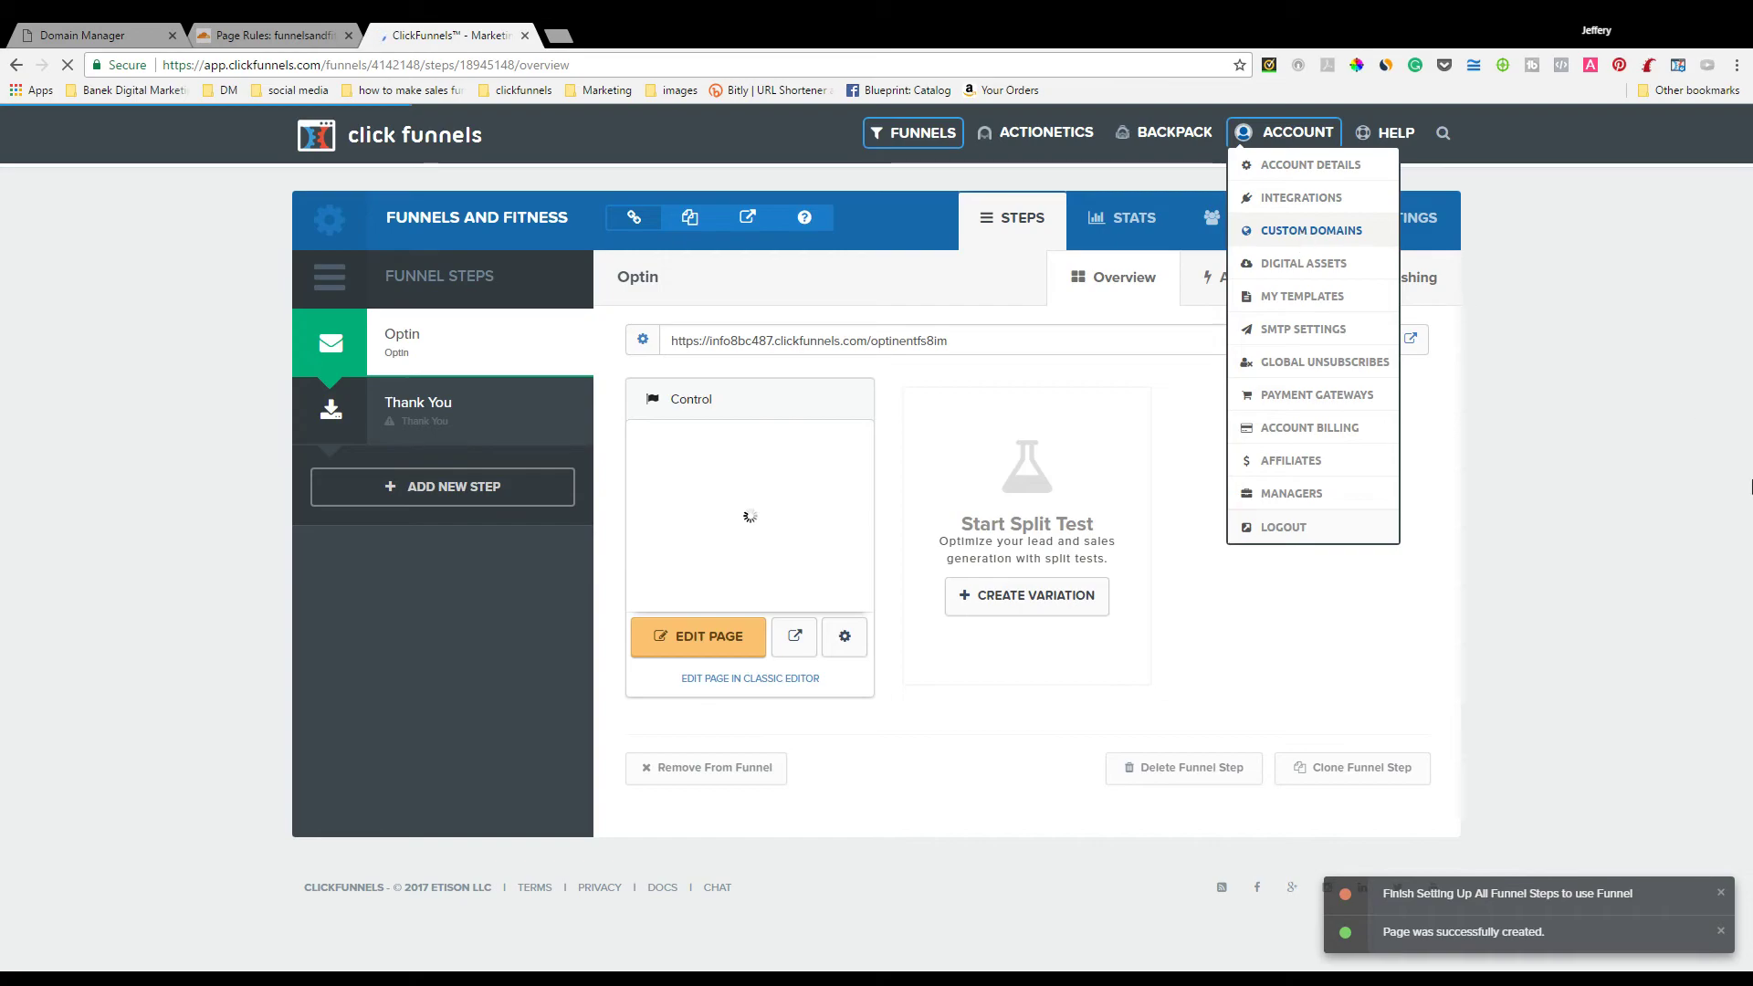
# Step: Edit funnelsandfitness.com so Root Of URL and 404 / Error Page use Funnels and Fitness Optin, then Update Domain
pyautogui.click(1304, 233)
pyautogui.scroll(-3, 1245, 464)
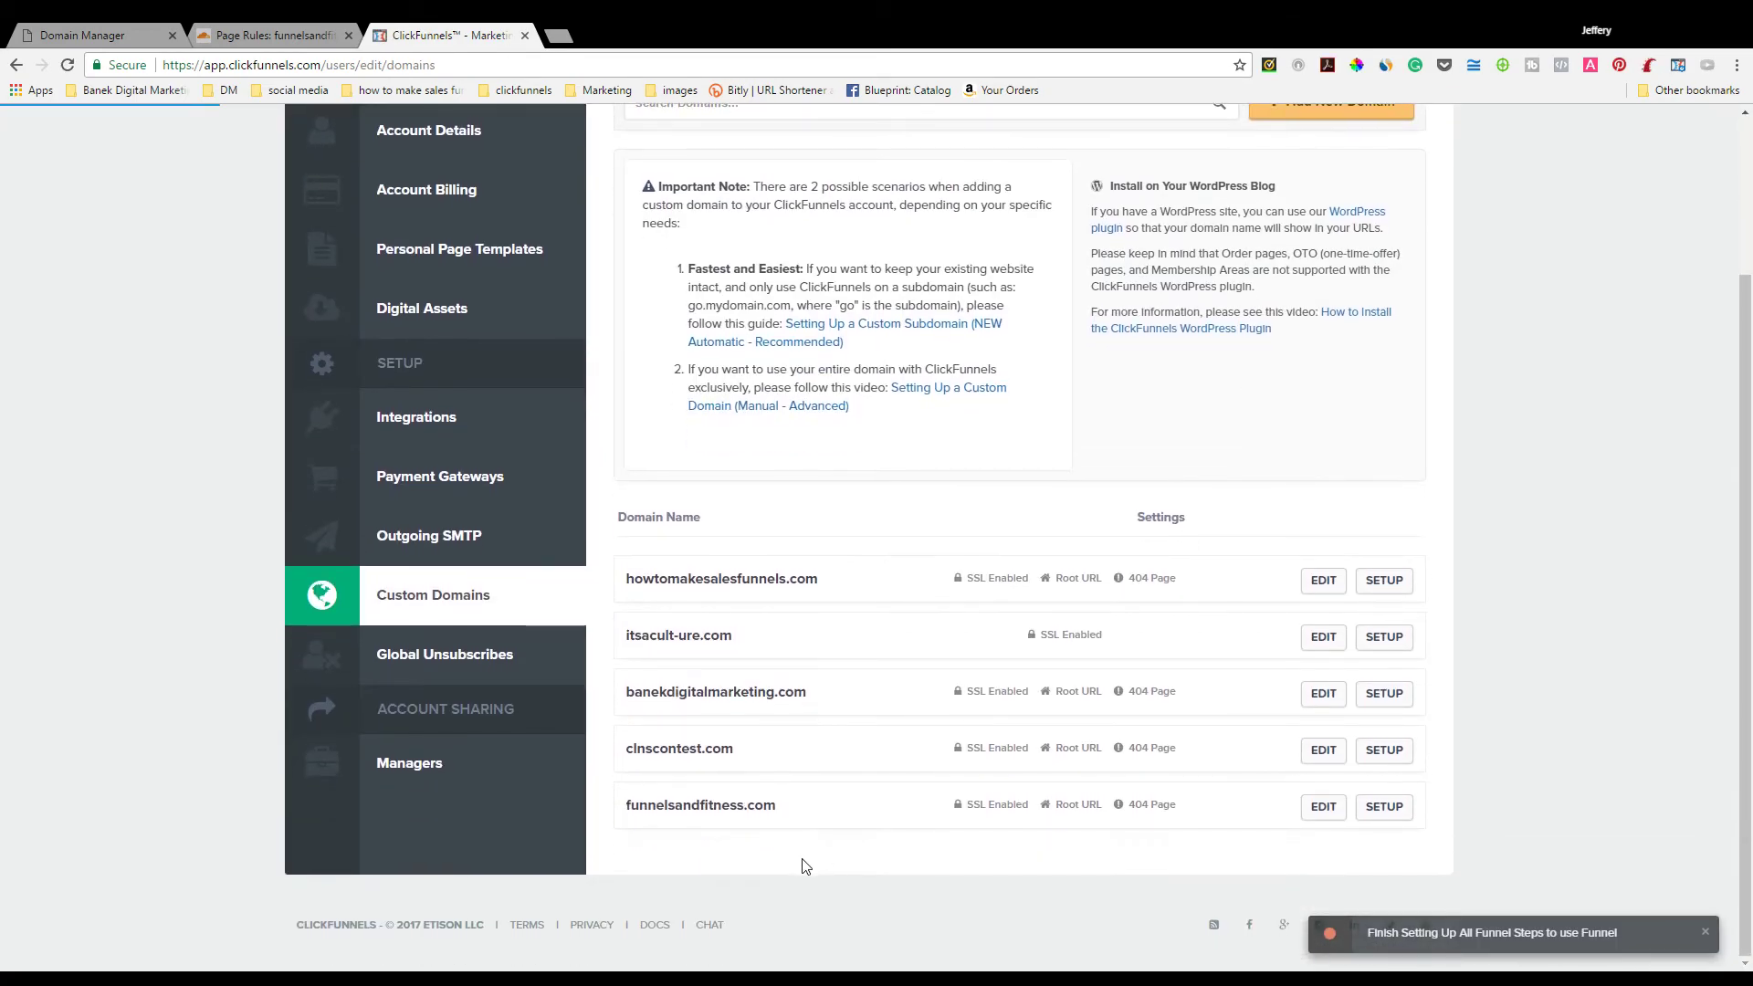
pyautogui.click(1381, 813)
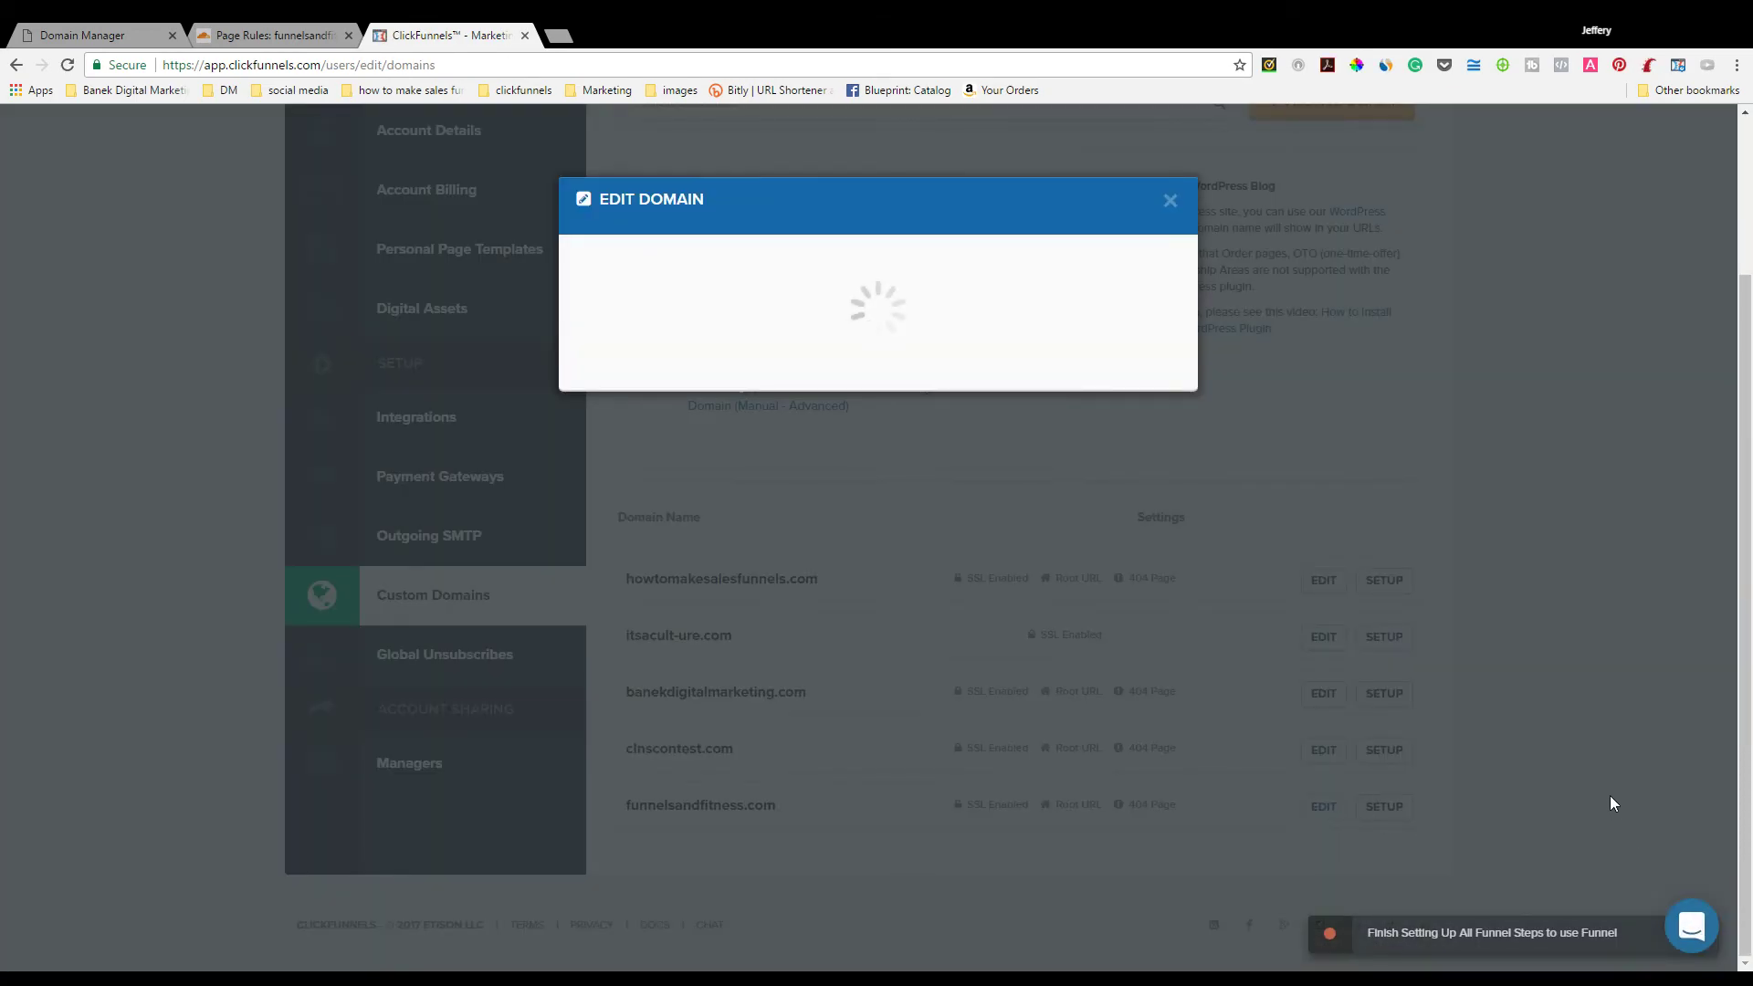
pyautogui.click(700, 375)
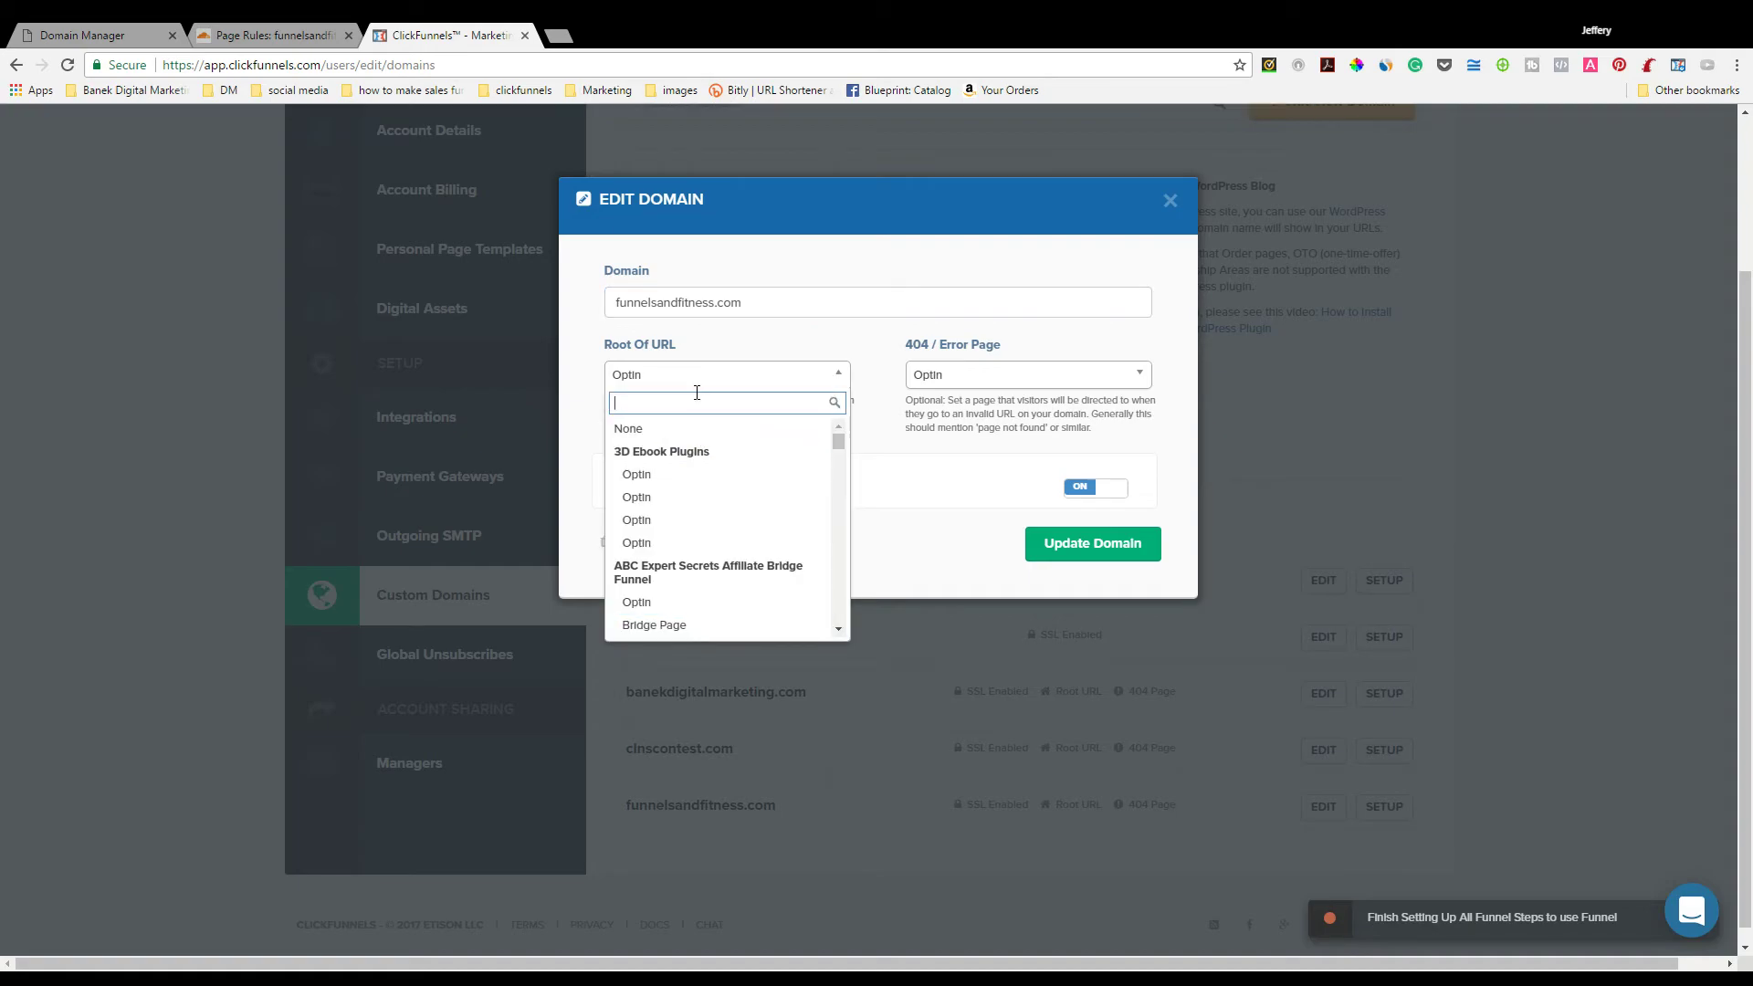
pyautogui.write('funnelsand')
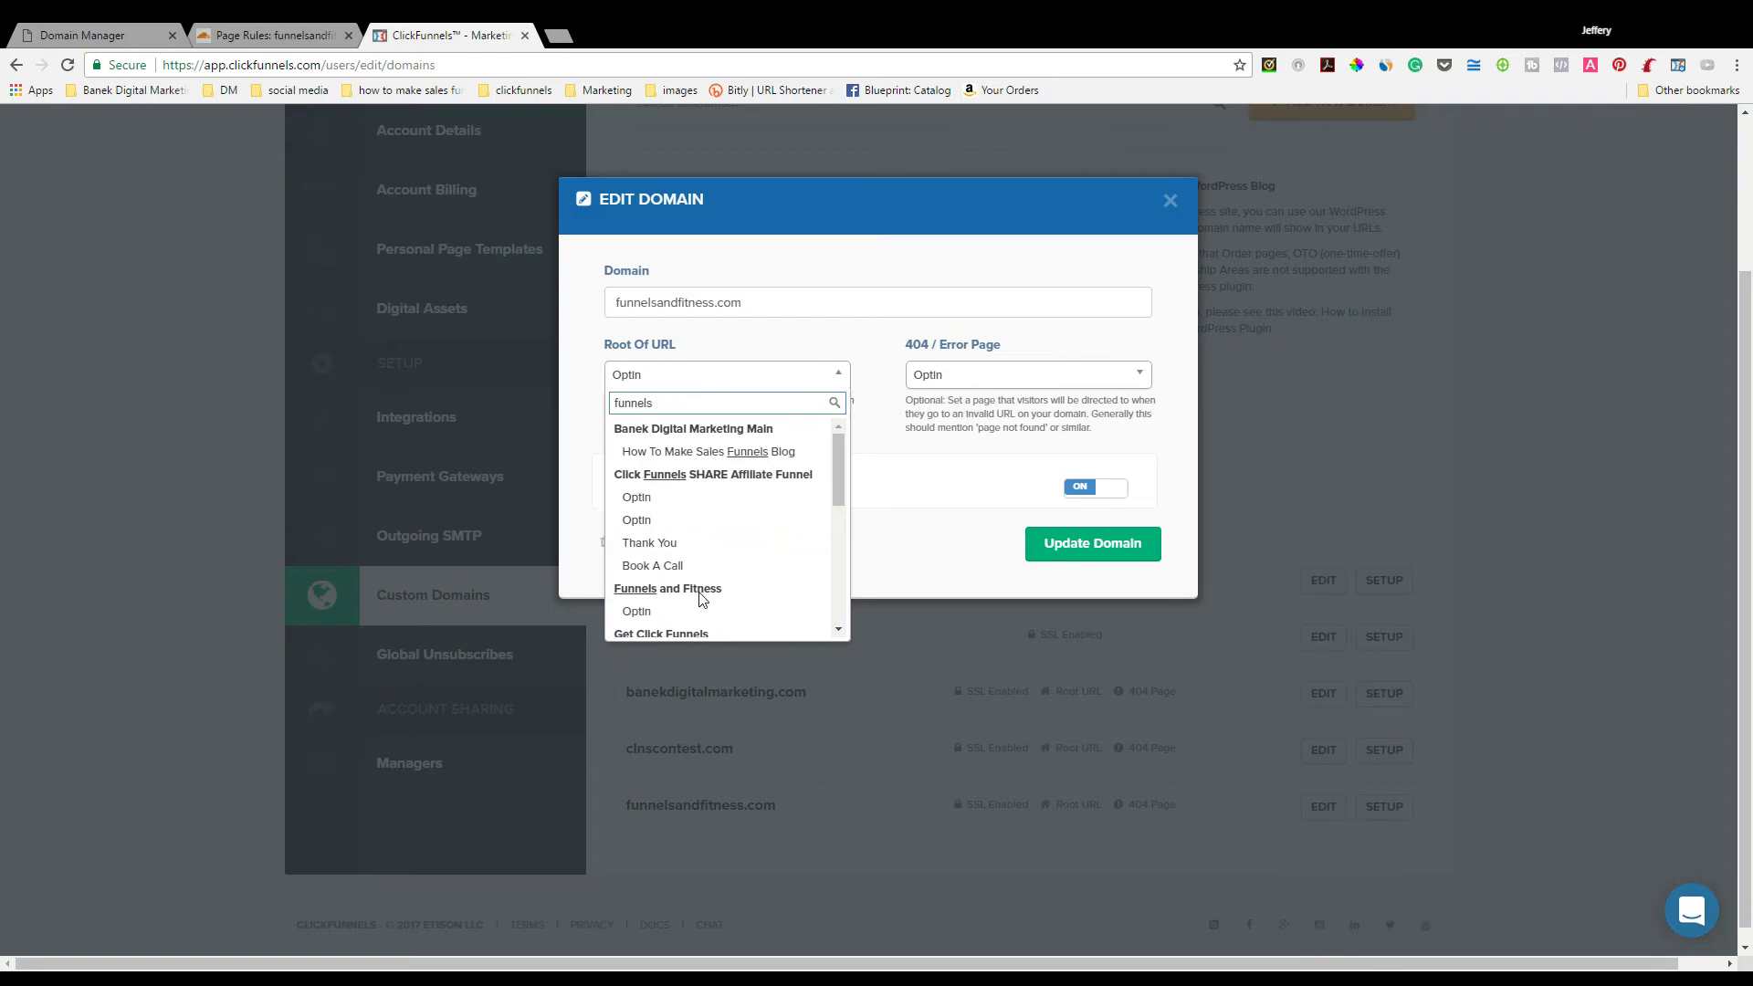
pyautogui.click(644, 620)
pyautogui.click(1012, 375)
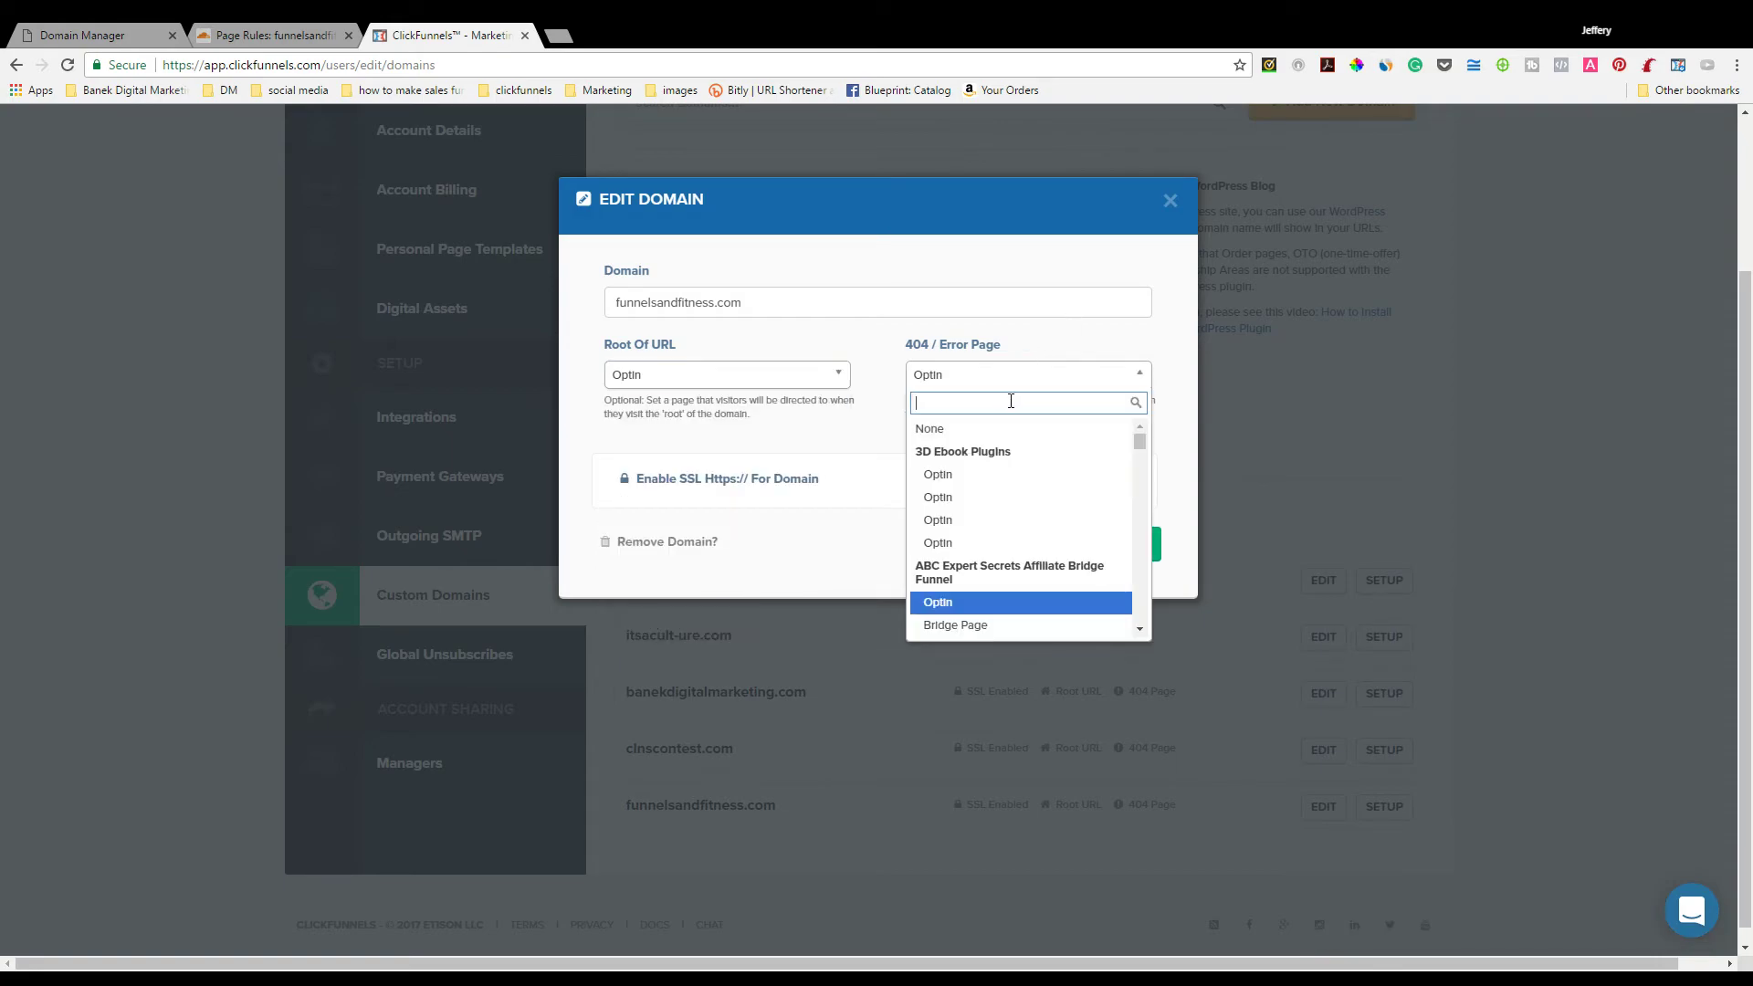
pyautogui.write('funn')
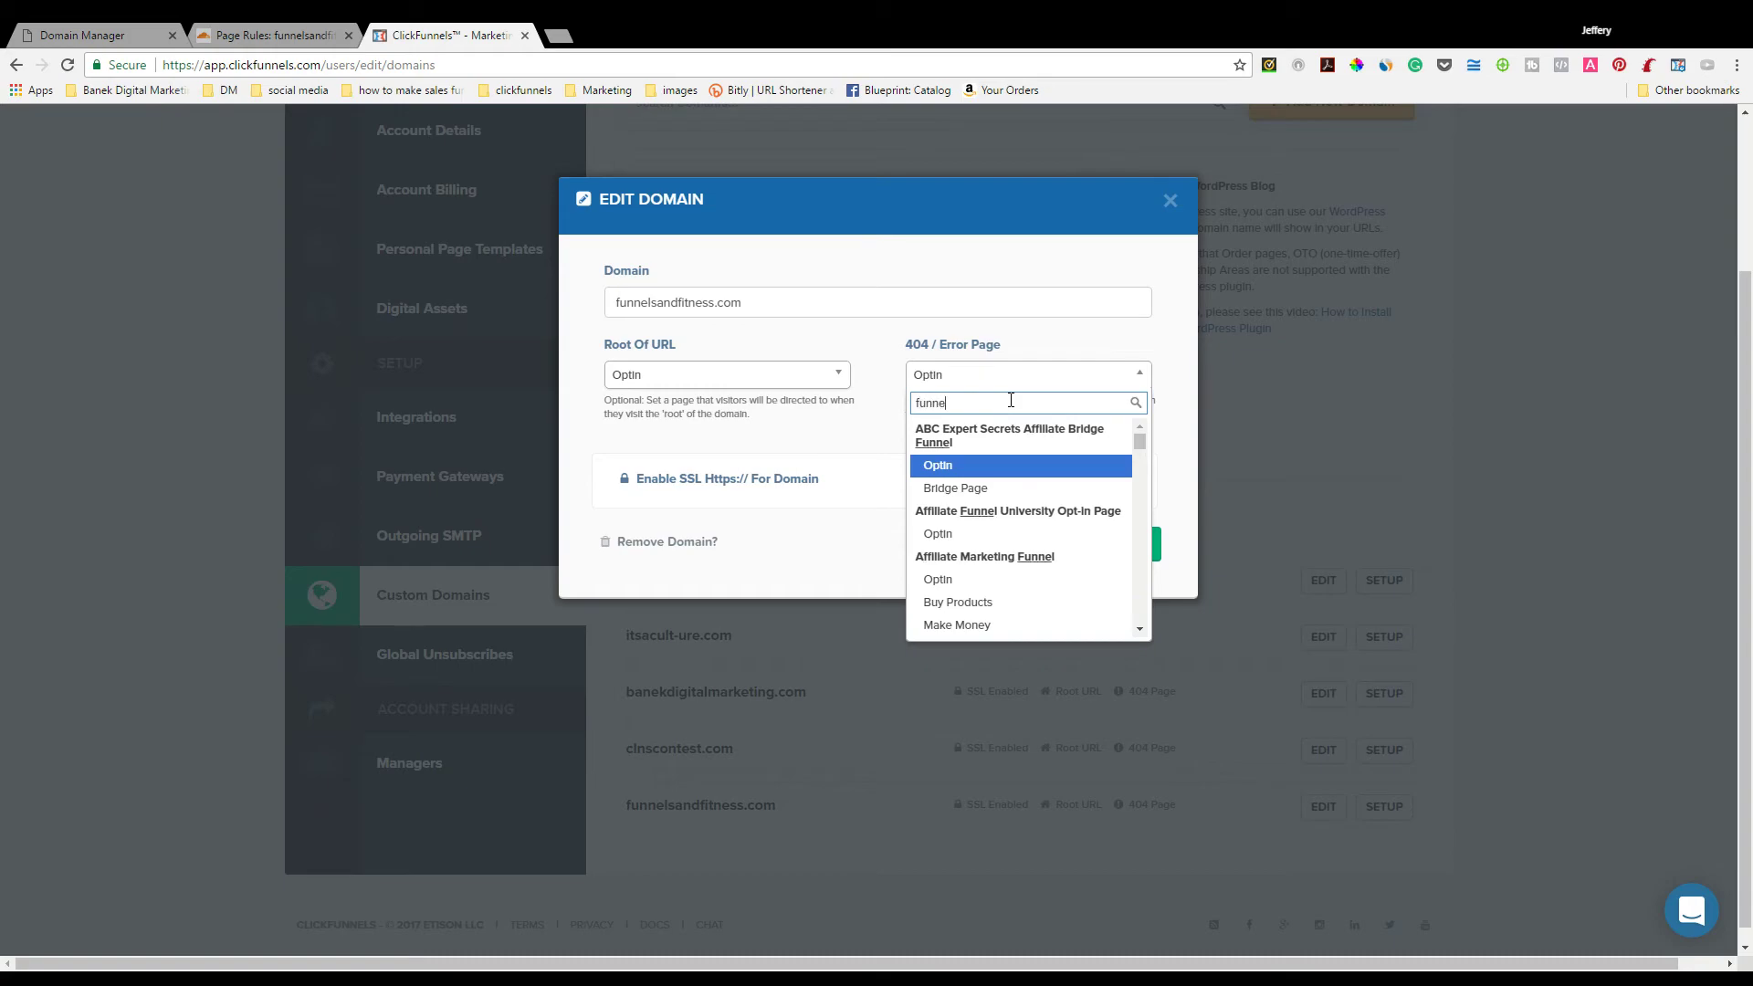
pyautogui.write('els')
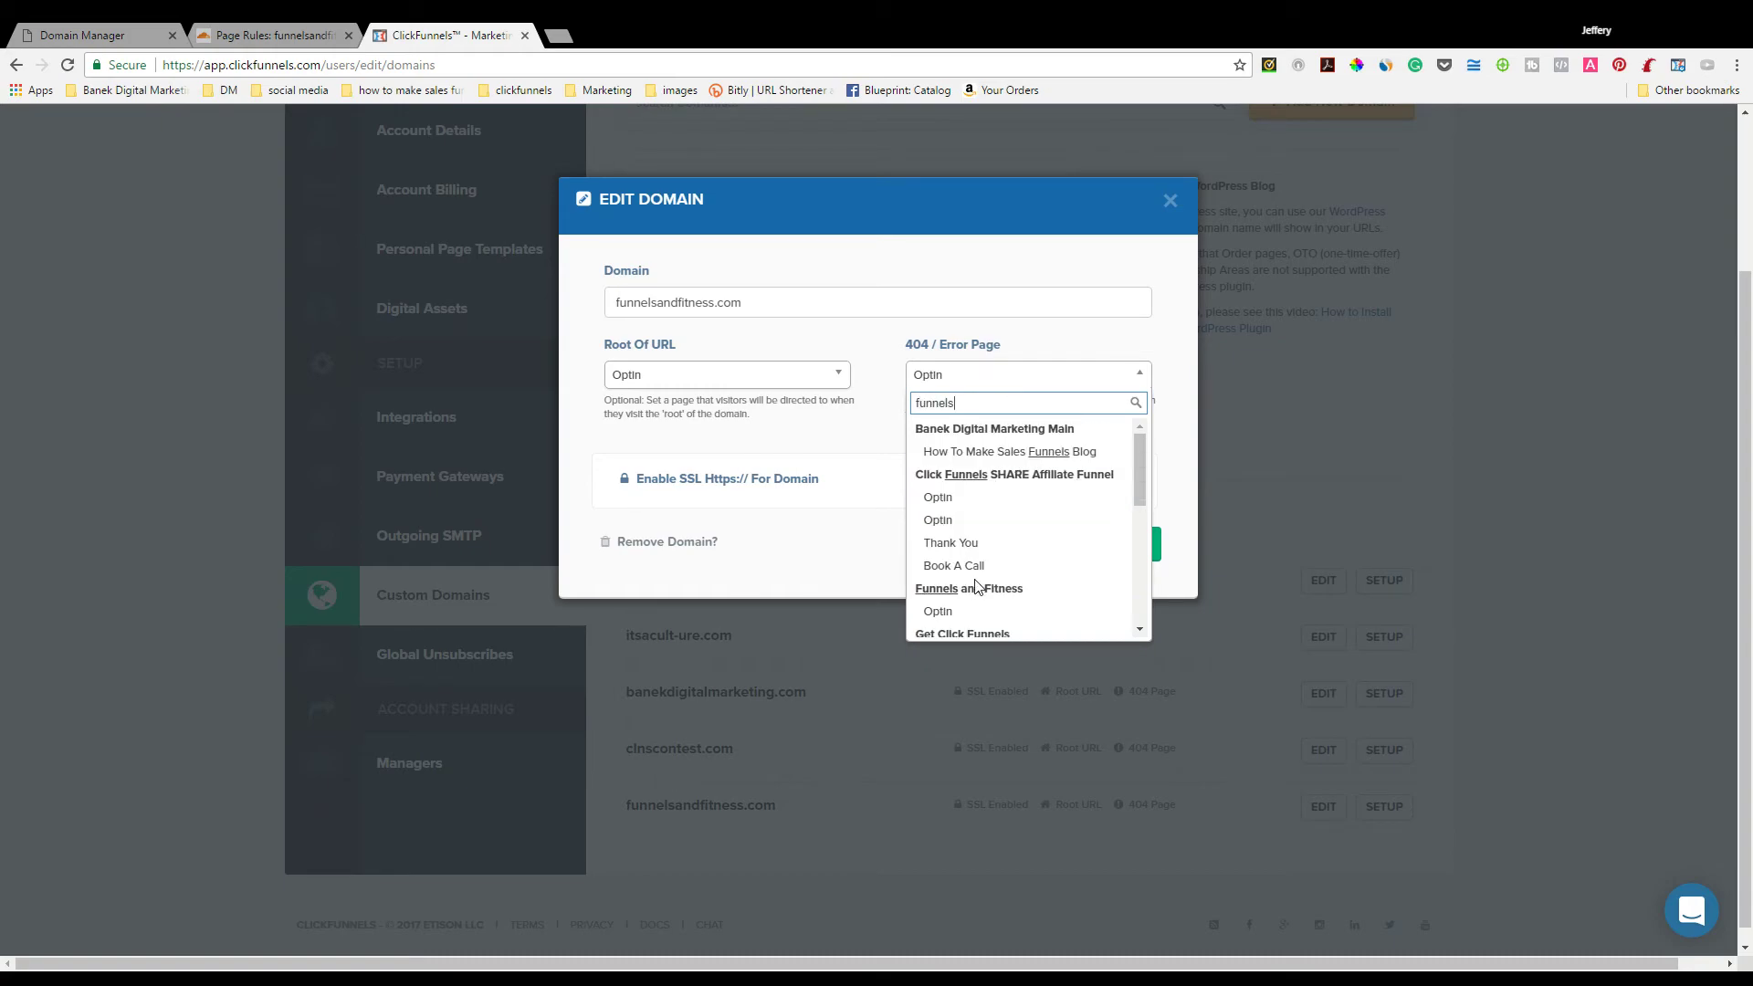
pyautogui.click(970, 621)
pyautogui.click(1082, 552)
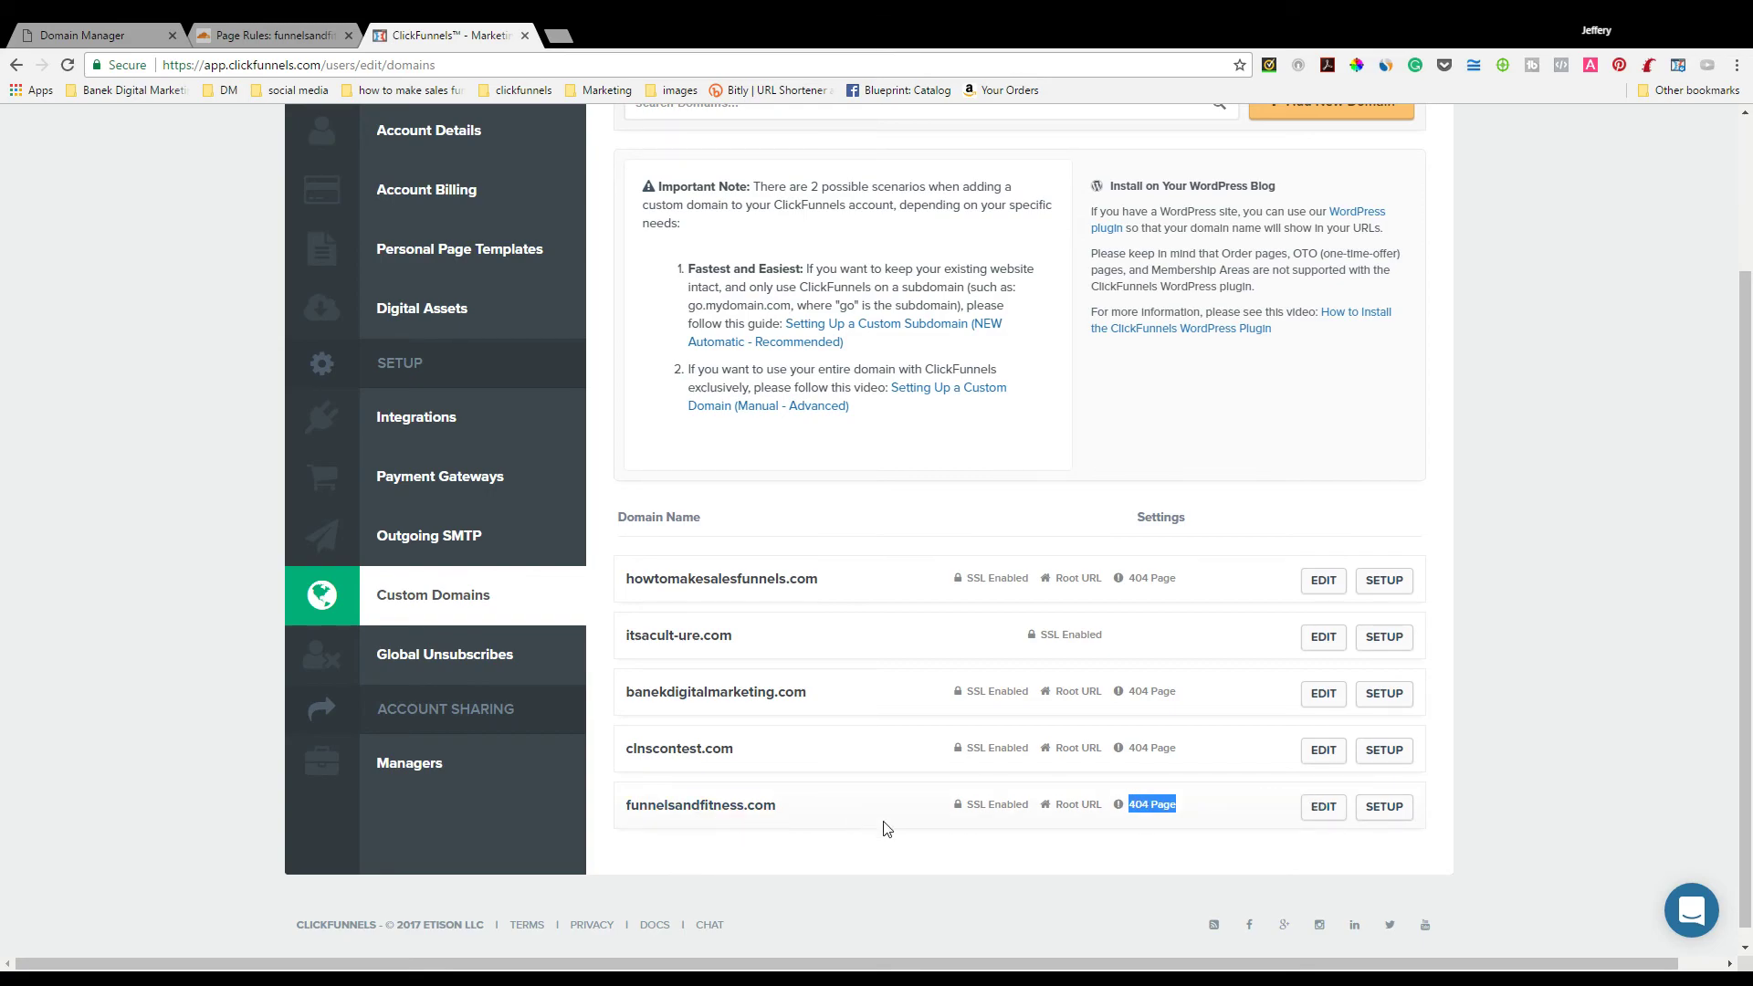
pyautogui.scroll(2, 886, 827)
pyautogui.scroll(-2, 888, 825)
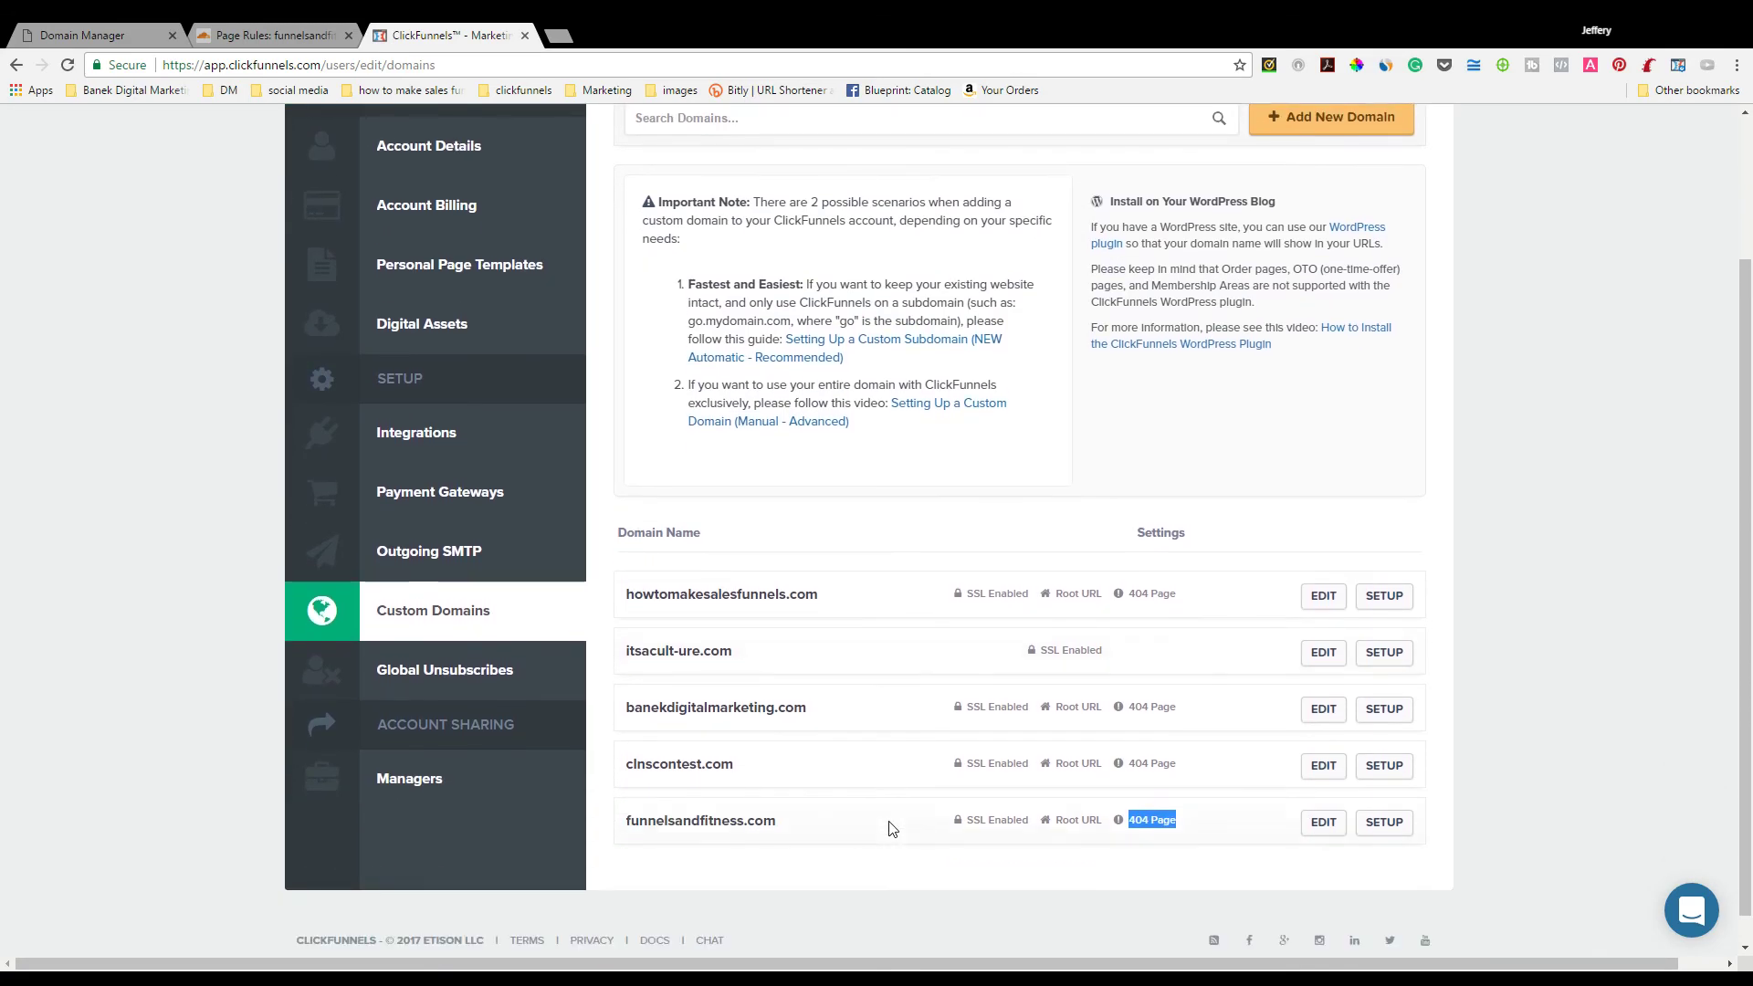
pyautogui.scroll(2, 803, 851)
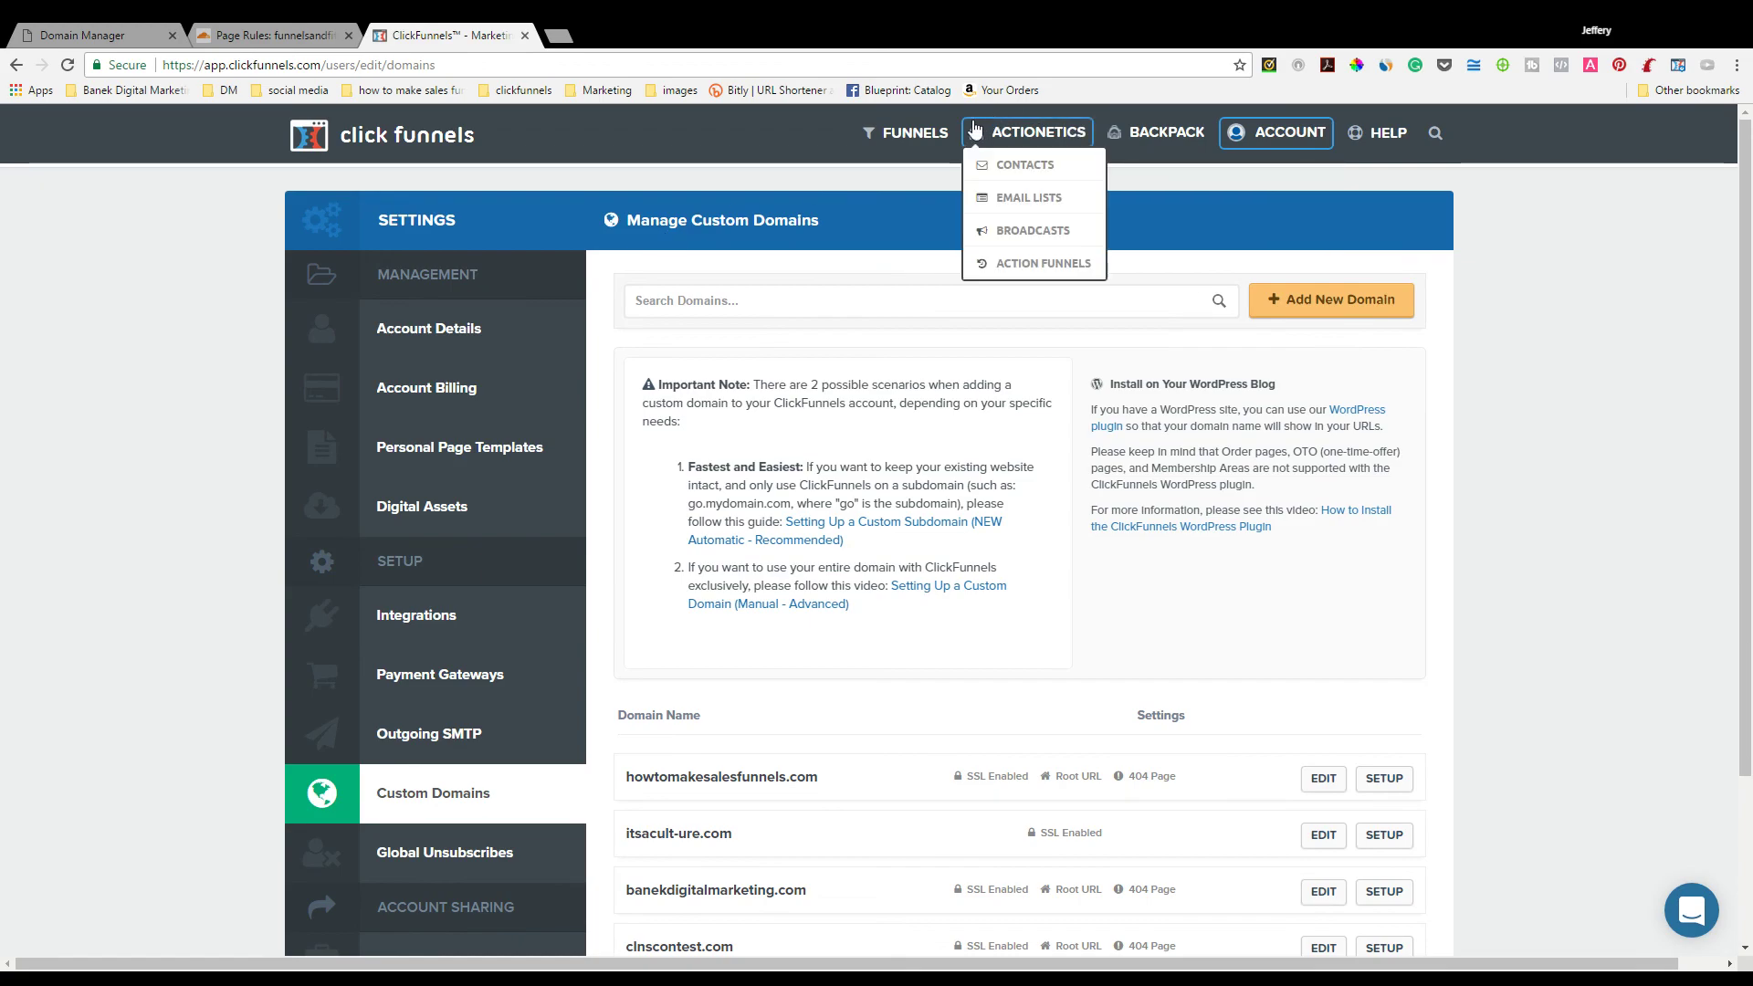
pyautogui.moveTo(908, 132)
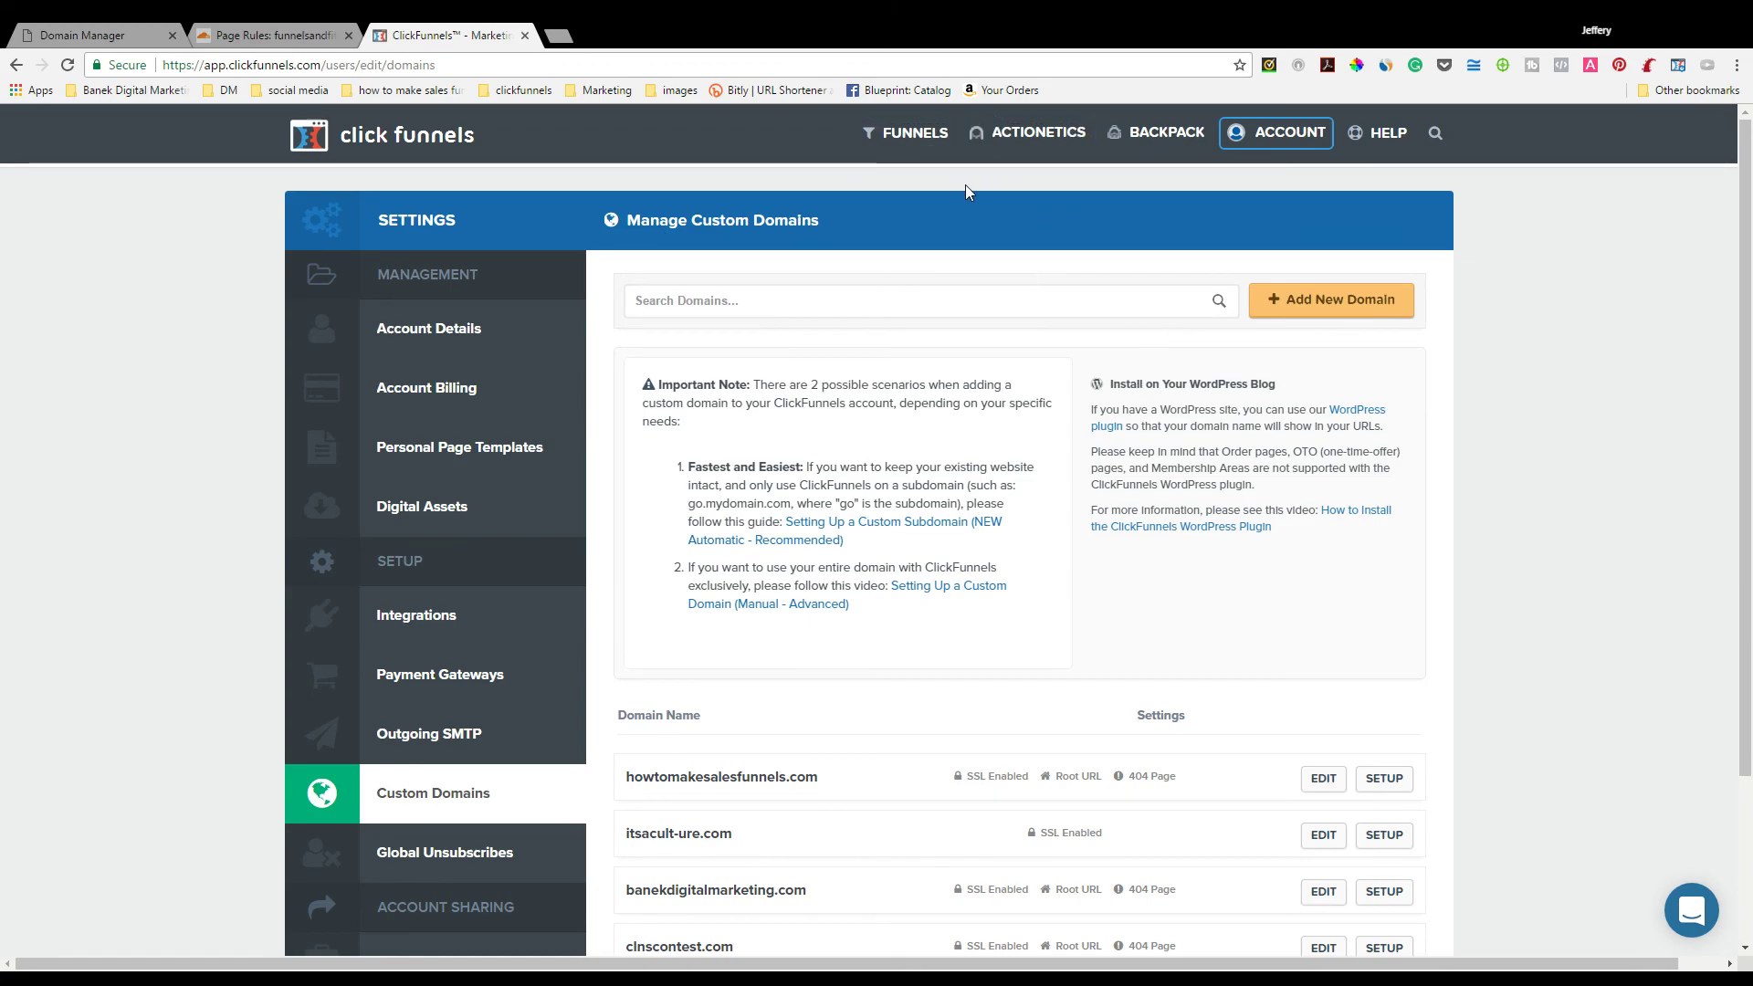